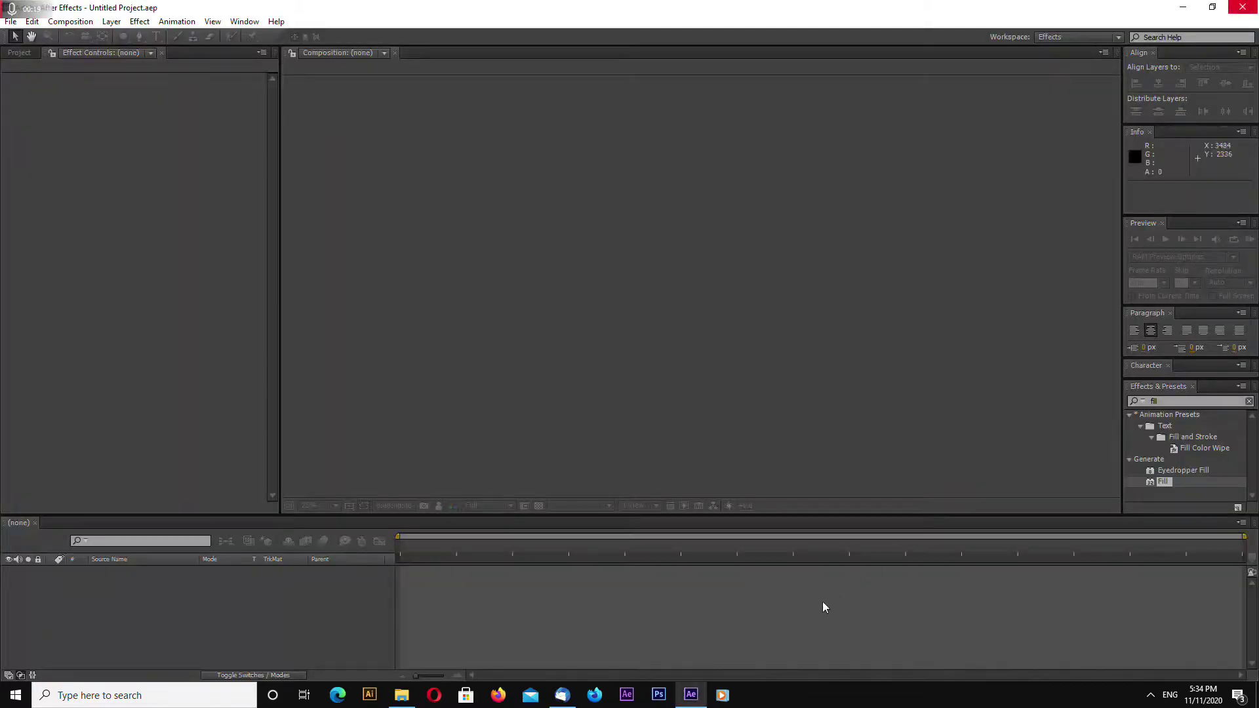
Create Comp 1 as a 3840×2160, 60 fps, 10-second composition.
left_click(70, 21)
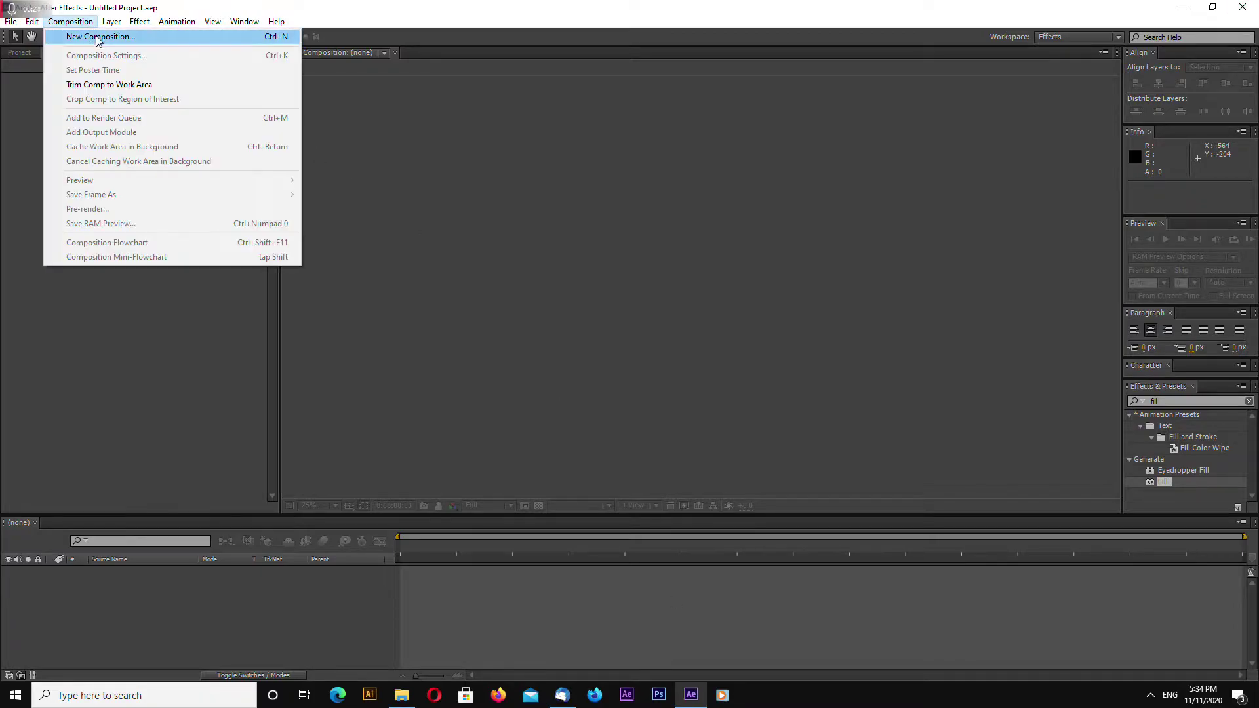
left_click(98, 38)
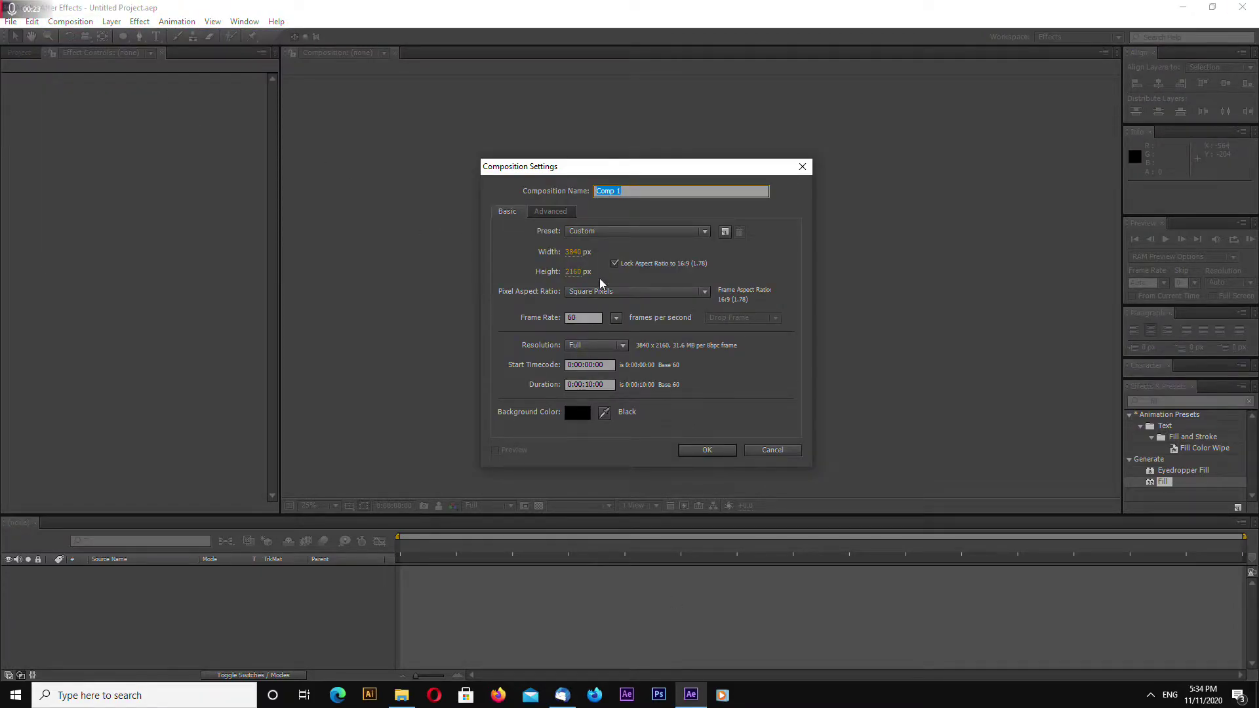
left_click(581, 319)
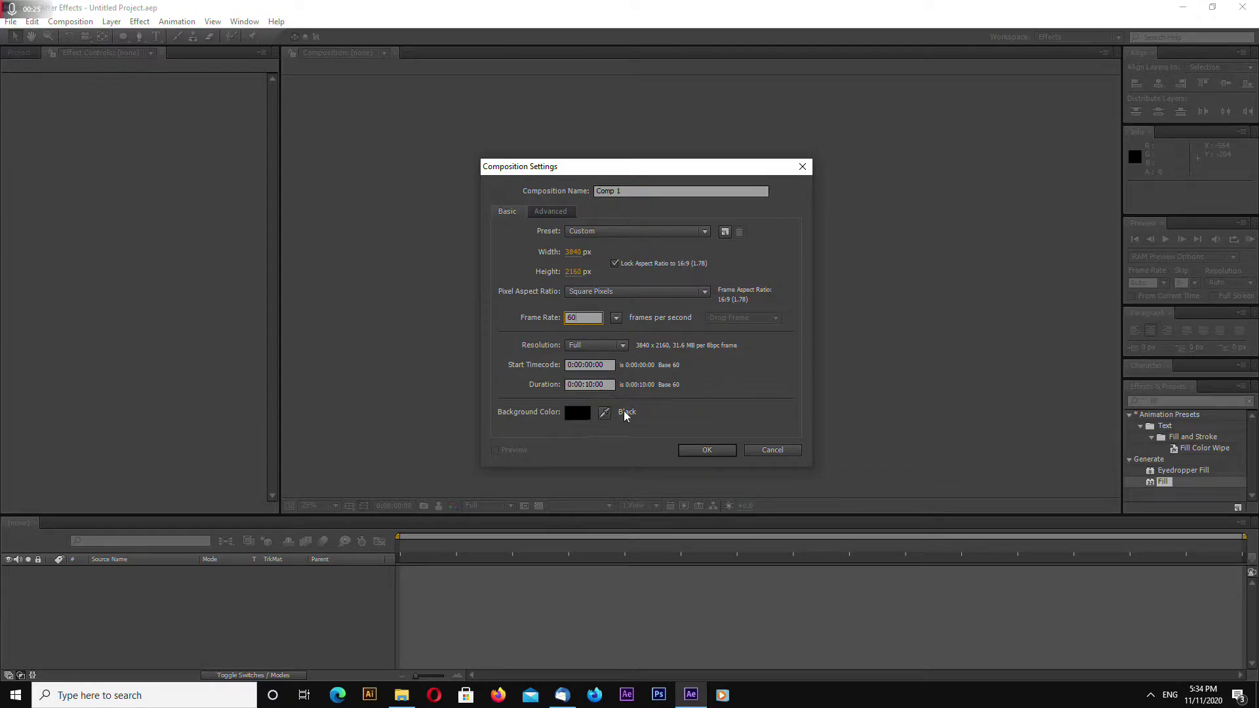
left_click(706, 452)
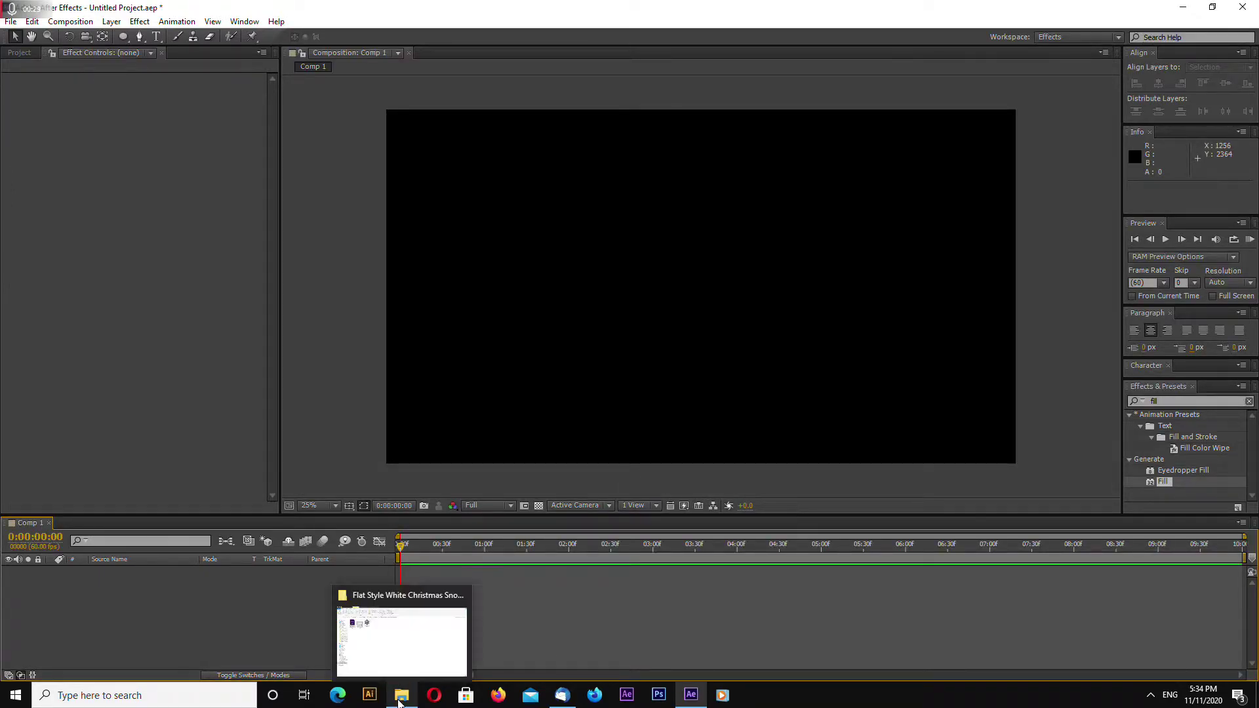
mouse_move(405, 705)
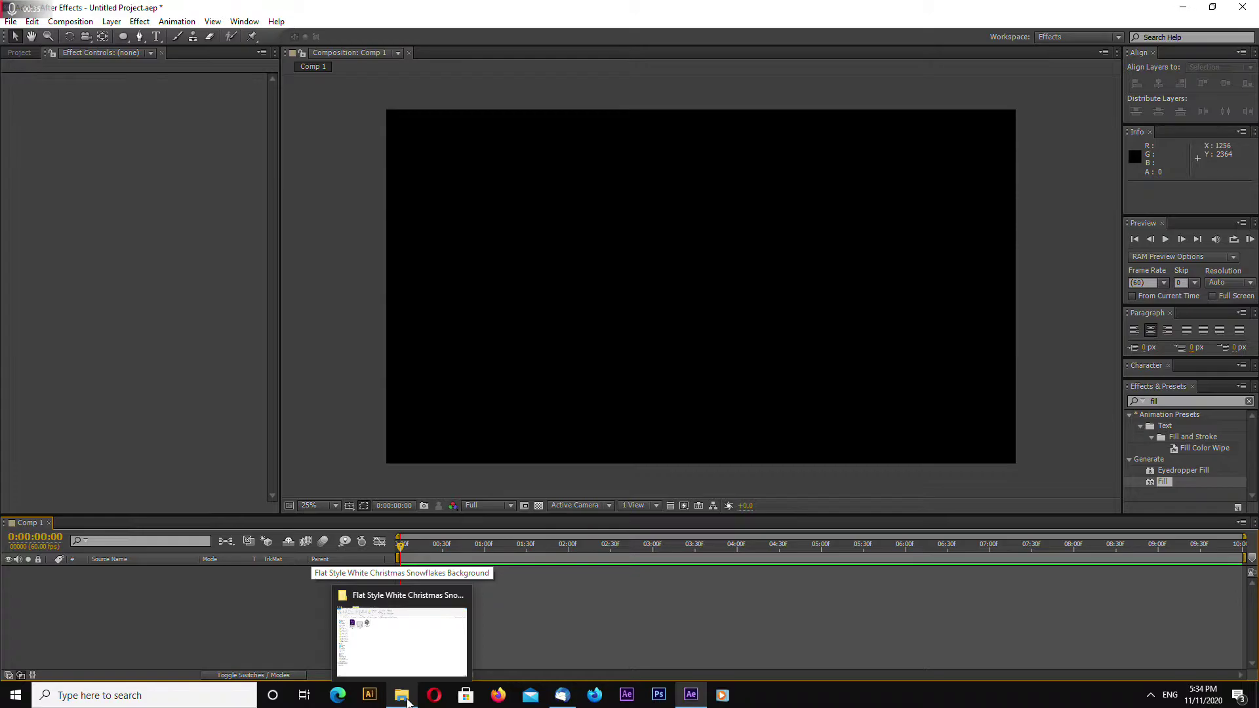
Preview snowflake.png from the snowflakes folder, then drag it over to After Effects.
left_click(407, 701)
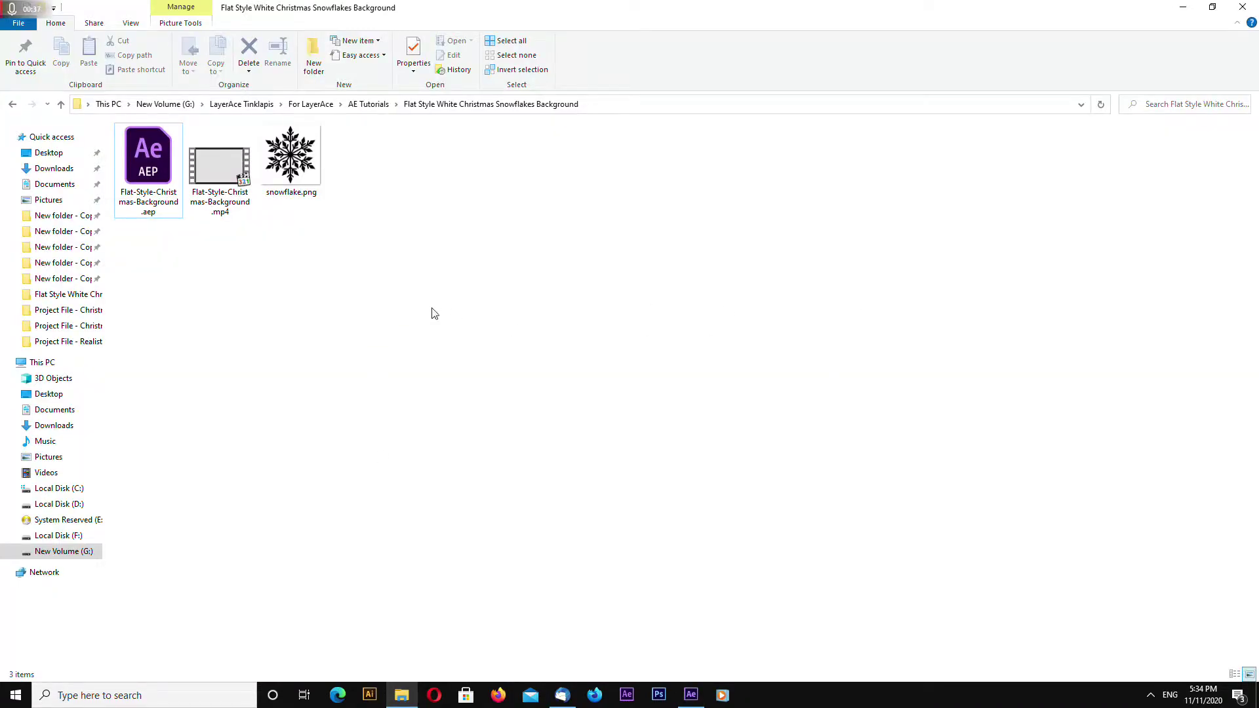
double_click(311, 187)
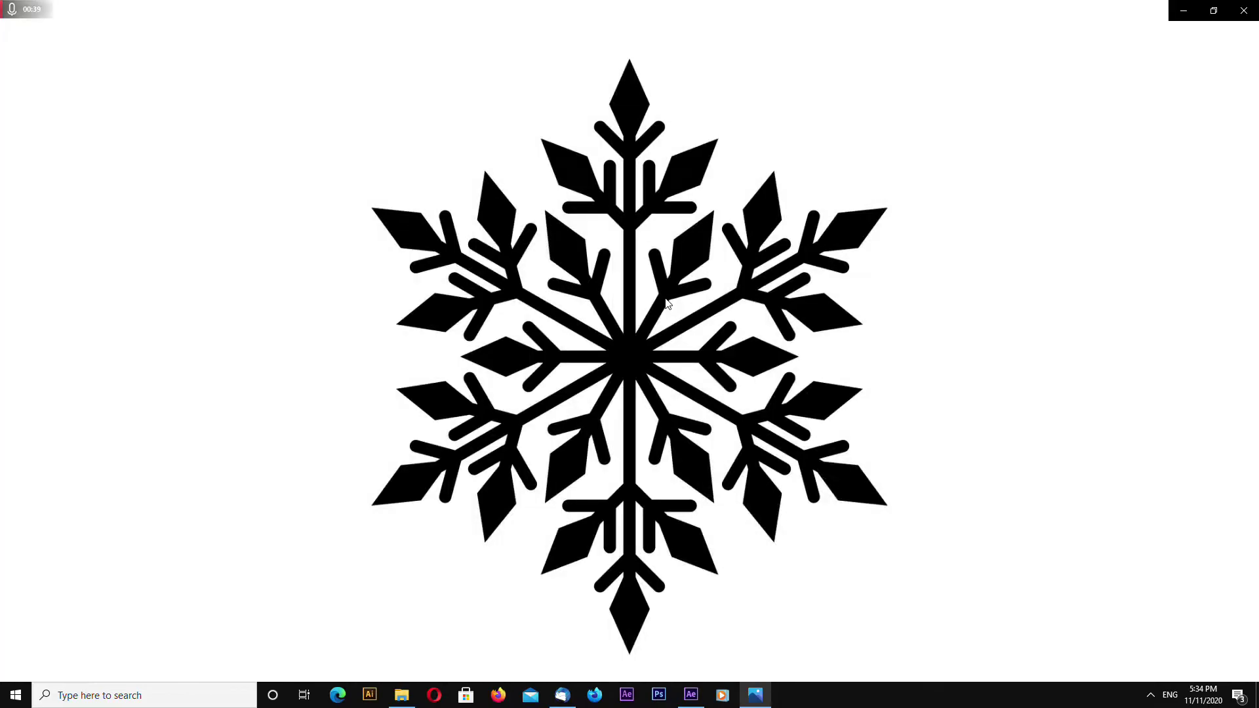
left_click(1245, 10)
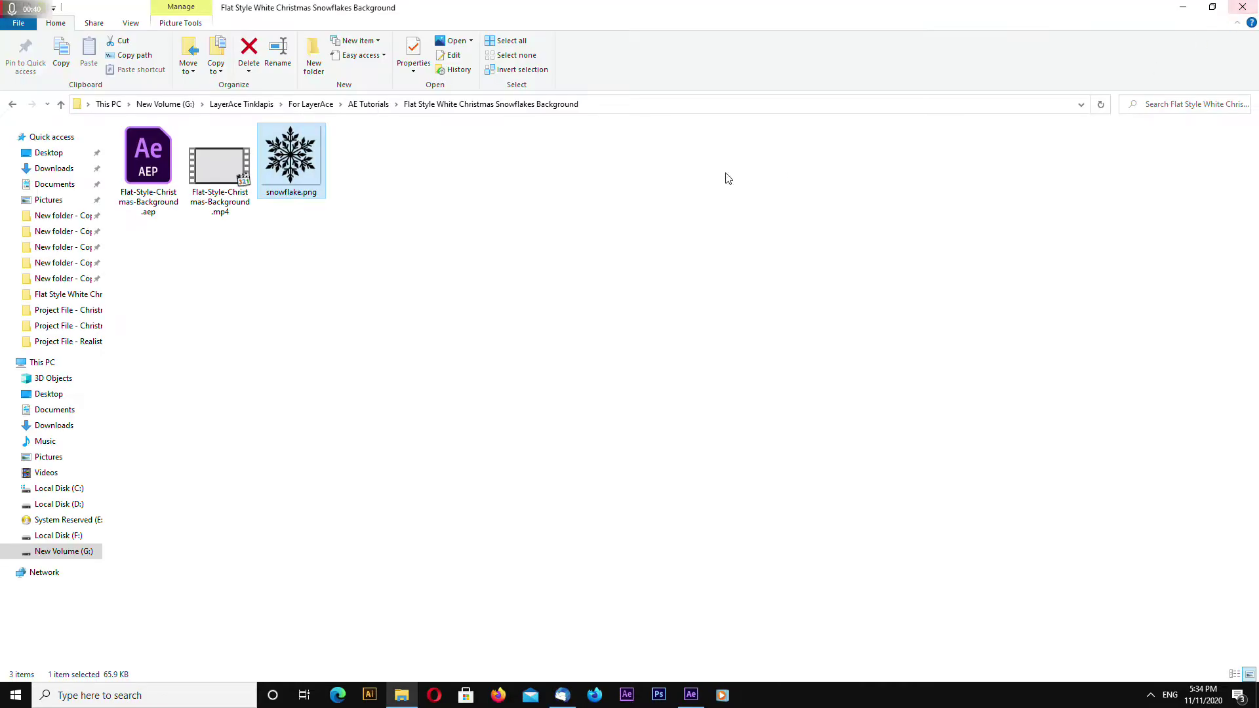
double_click(312, 178)
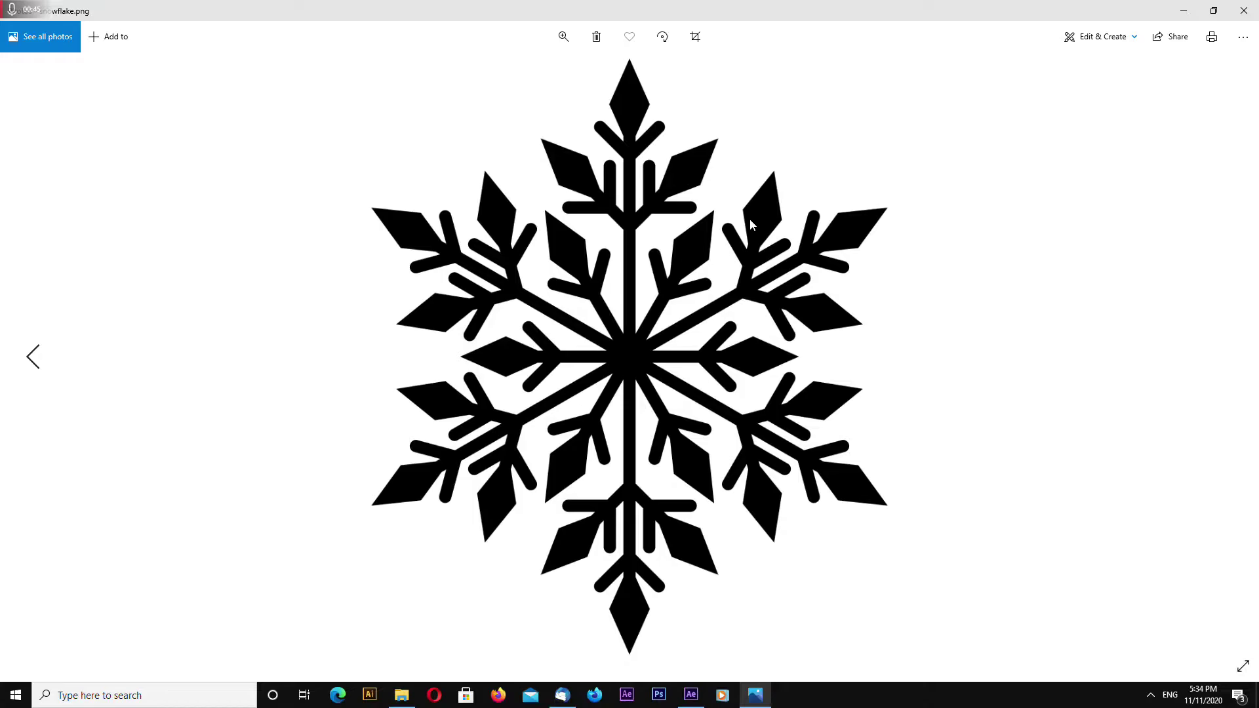
left_click(1244, 11)
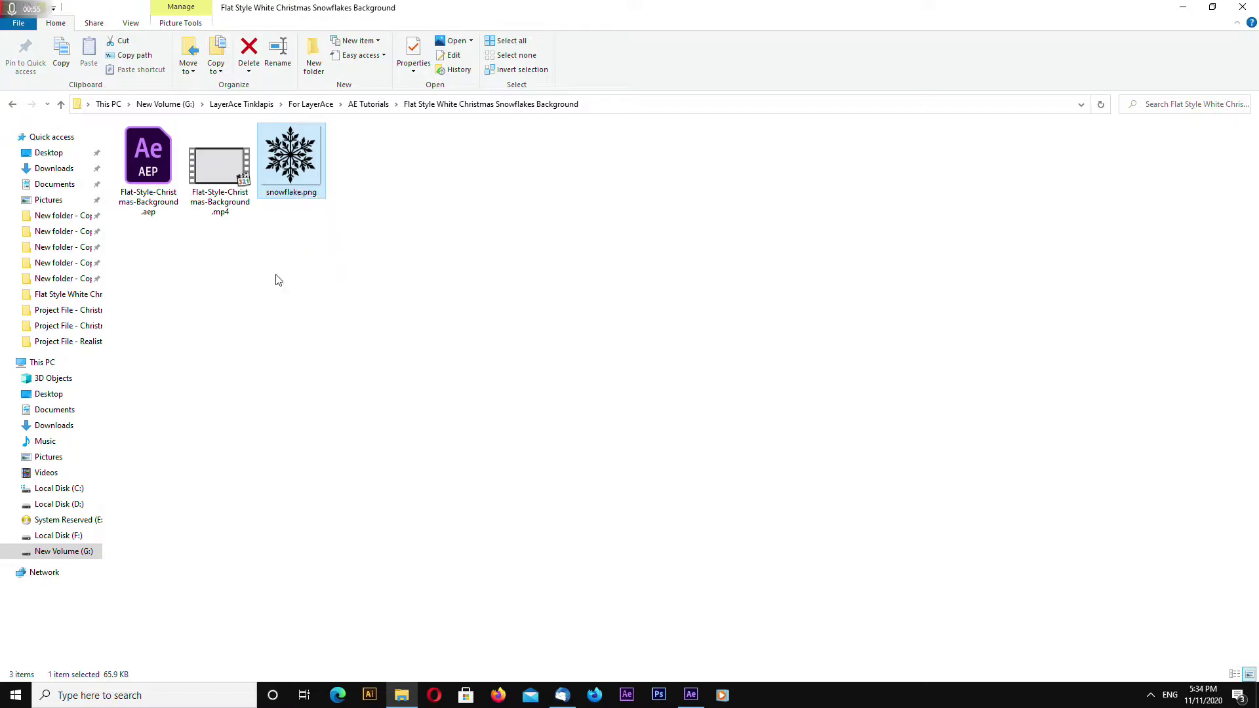
left_click_drag(291, 161, 82, 161)
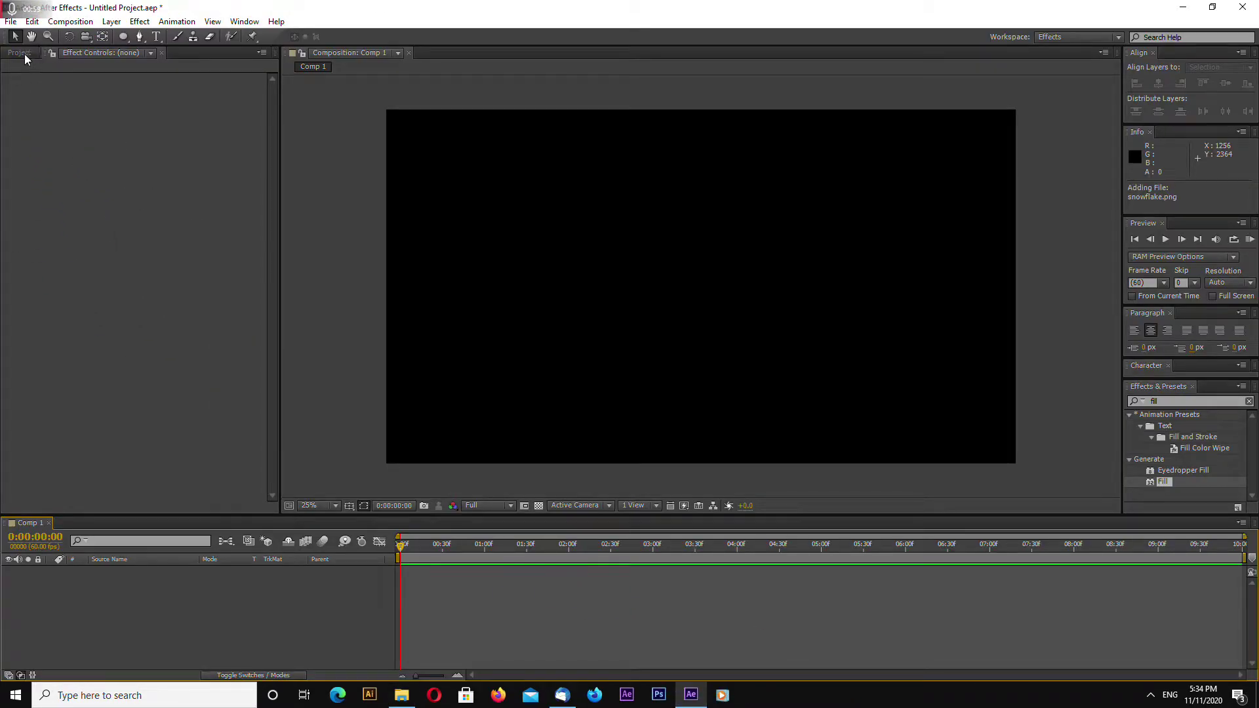
Make a new composition from snowflake.png in the Project panel.
left_click(24, 53)
left_click(57, 181)
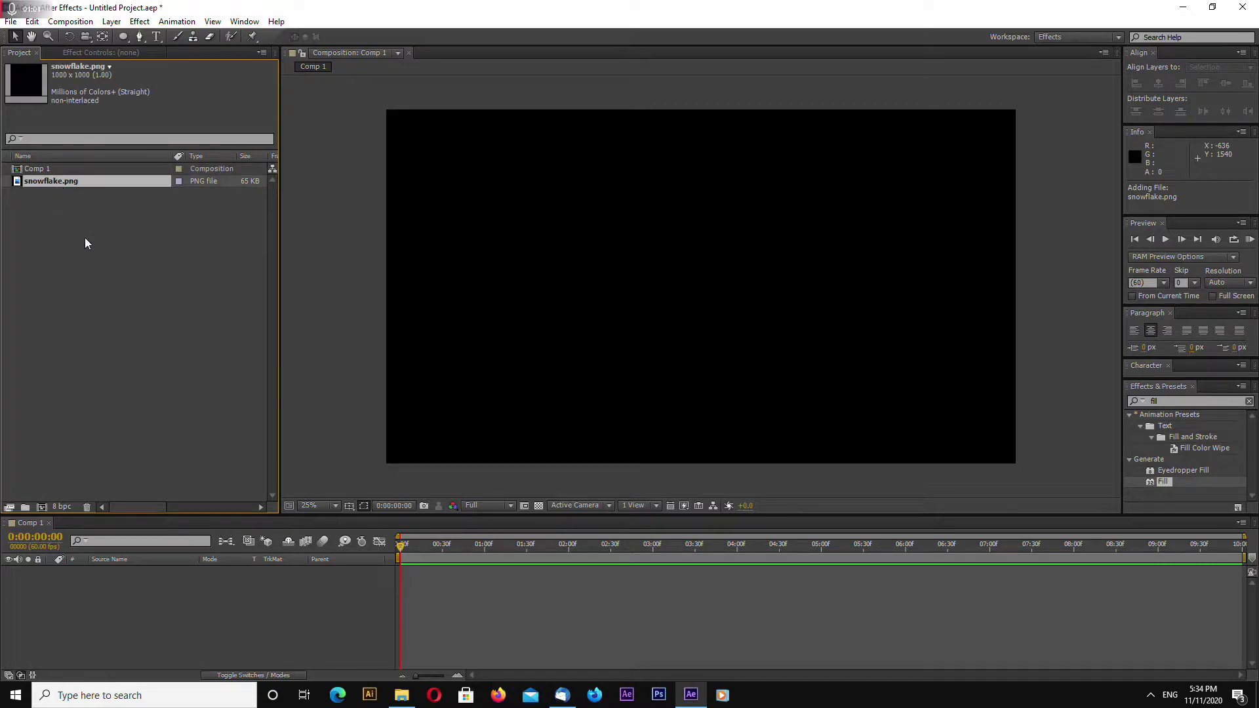
left_click(91, 226)
left_click(59, 183)
left_click_drag(53, 181, 42, 506)
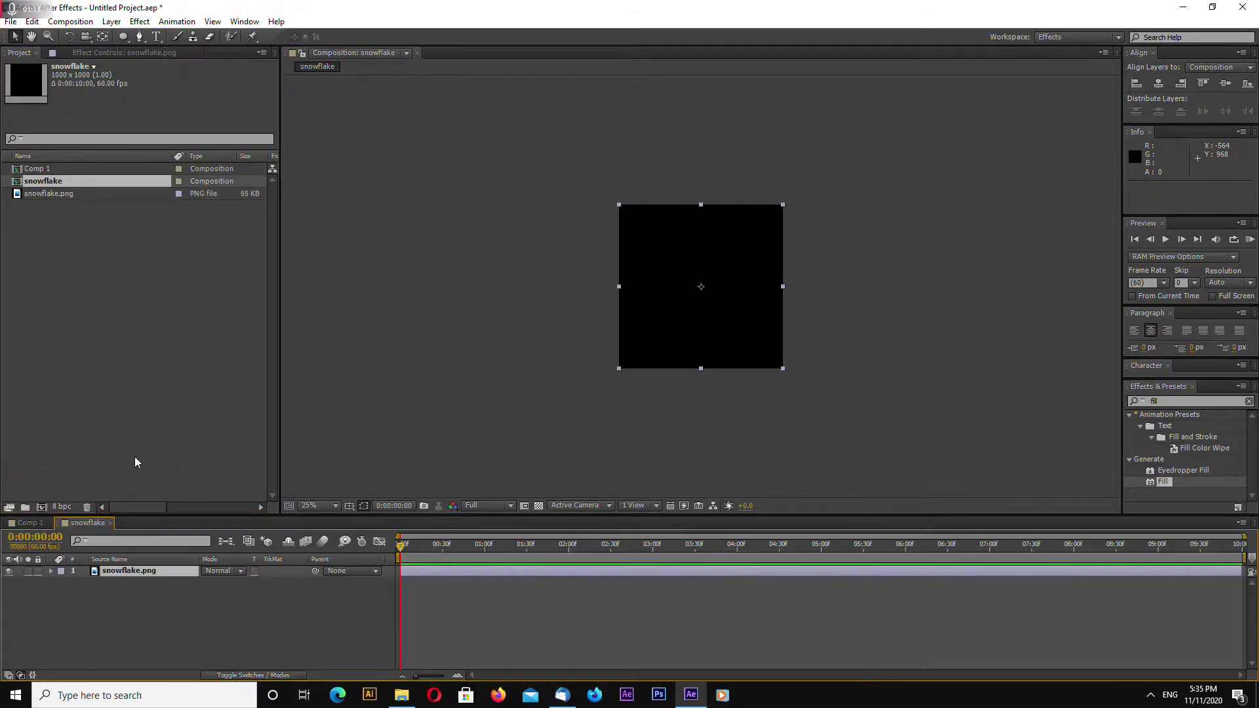
Fill the snowflake layer white (FFFFFF) with the Fill effect and return to Comp 1.
left_click(538, 506)
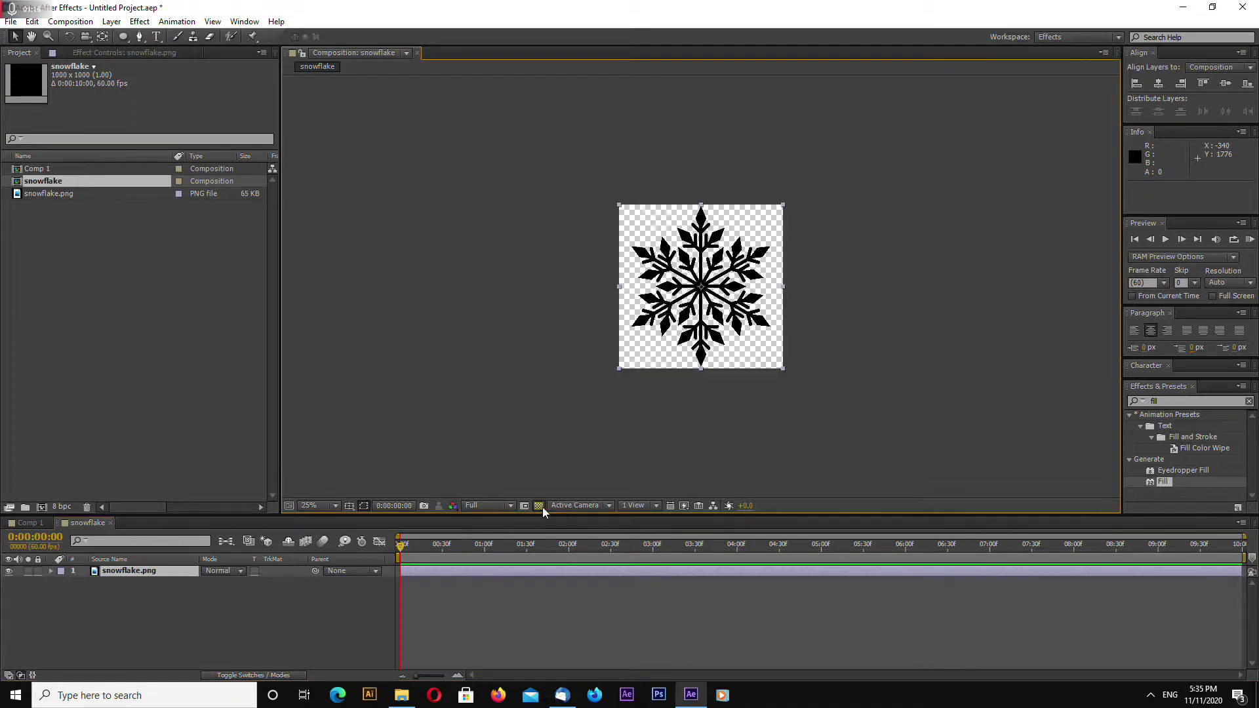
left_click(1171, 402)
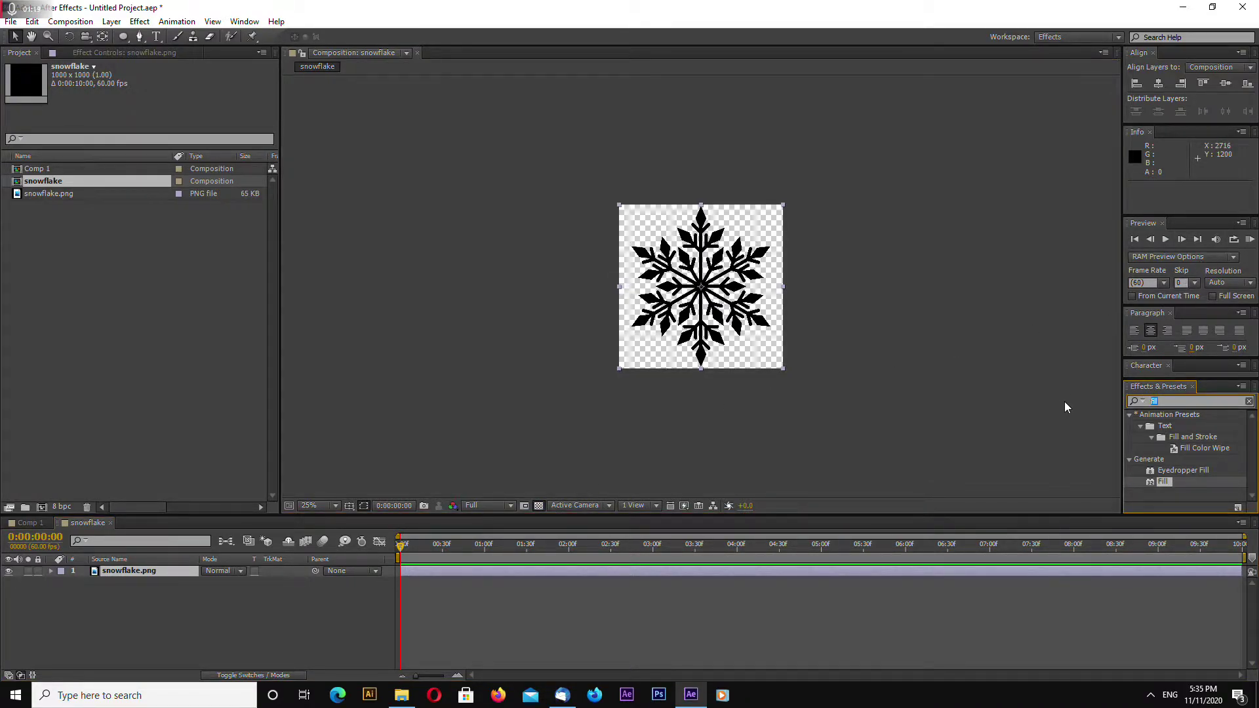
left_click_drag(1165, 482, 135, 572)
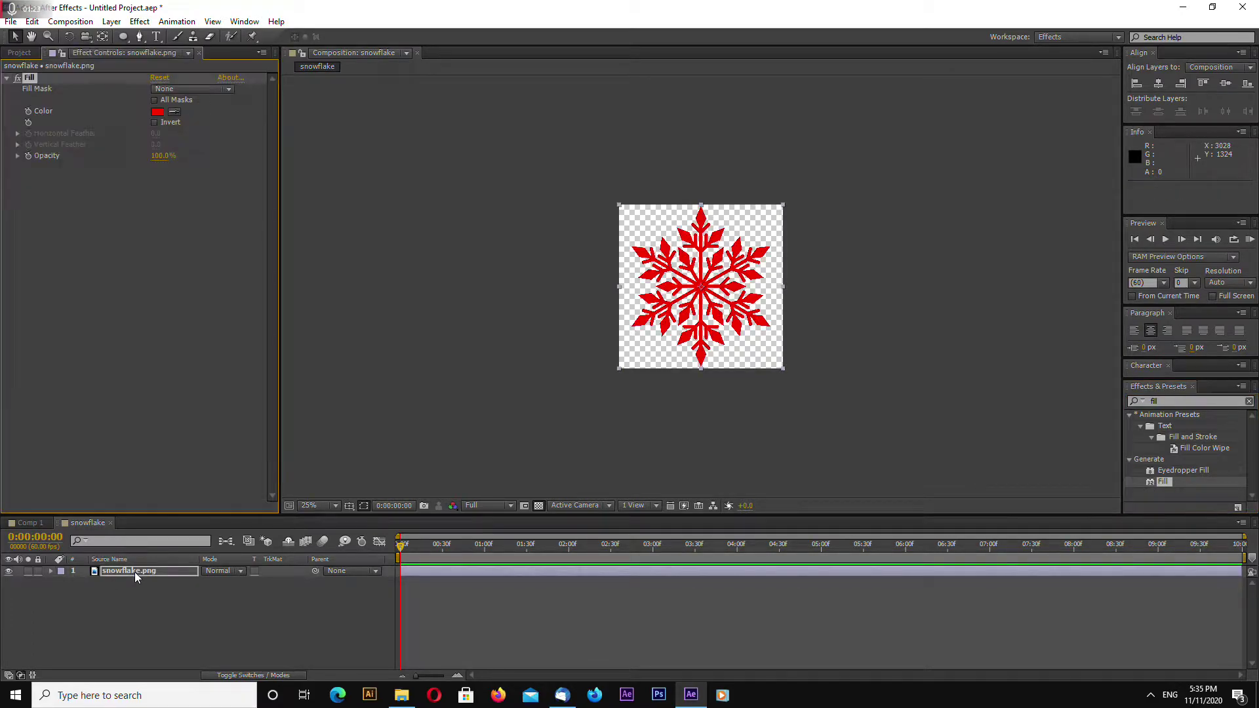
left_click(157, 112)
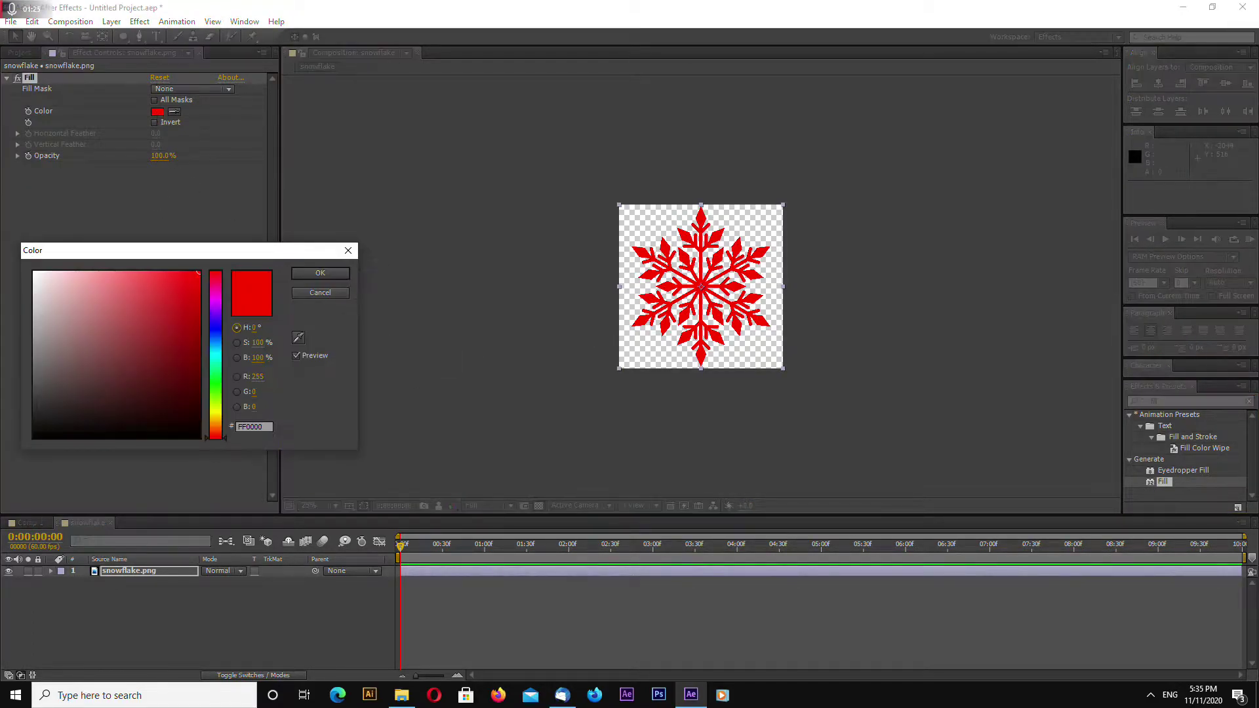
type("ffffff")
left_click(295, 273)
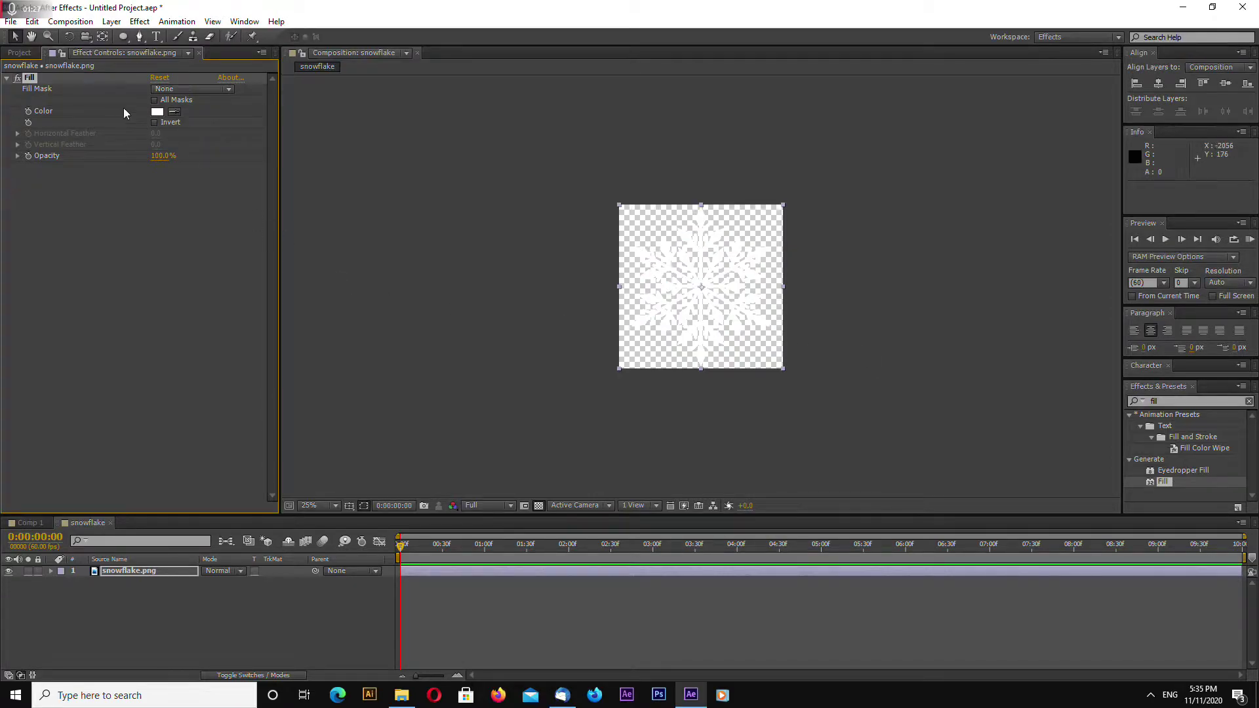
left_click(111, 523)
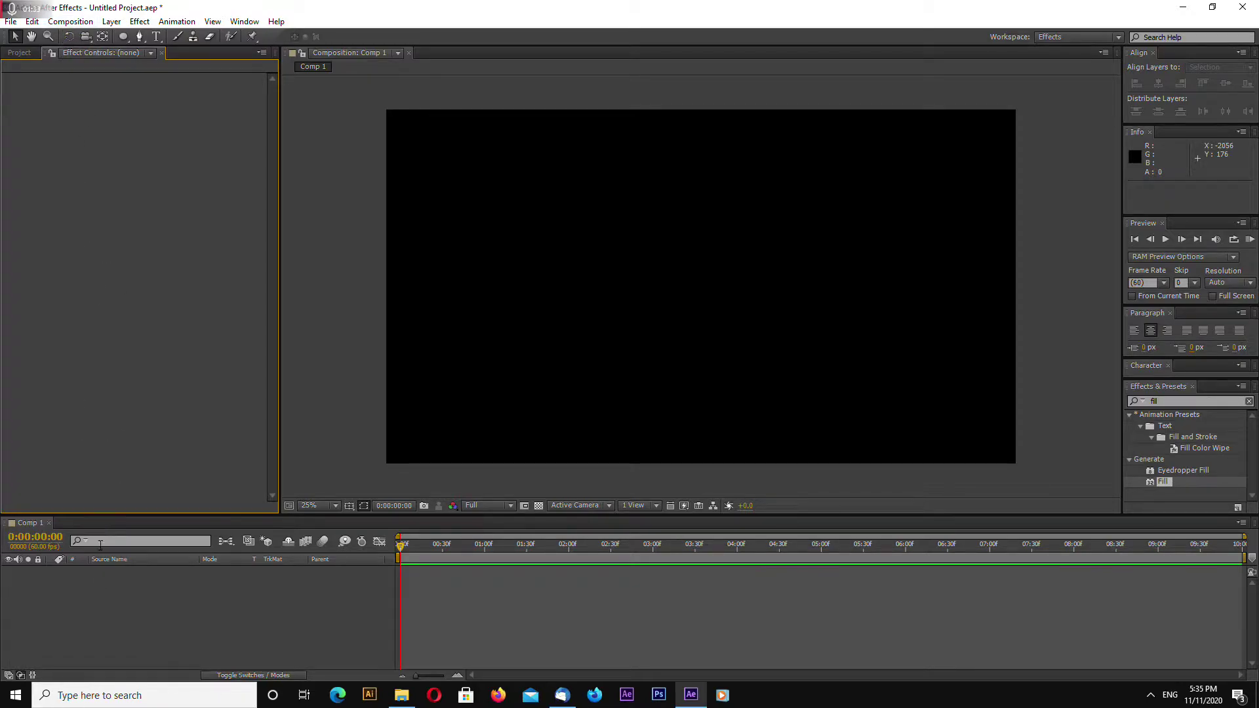
Place the snowflake composition into Comp 1 and hide its layer.
left_click(24, 54)
left_click_drag(42, 180, 168, 597)
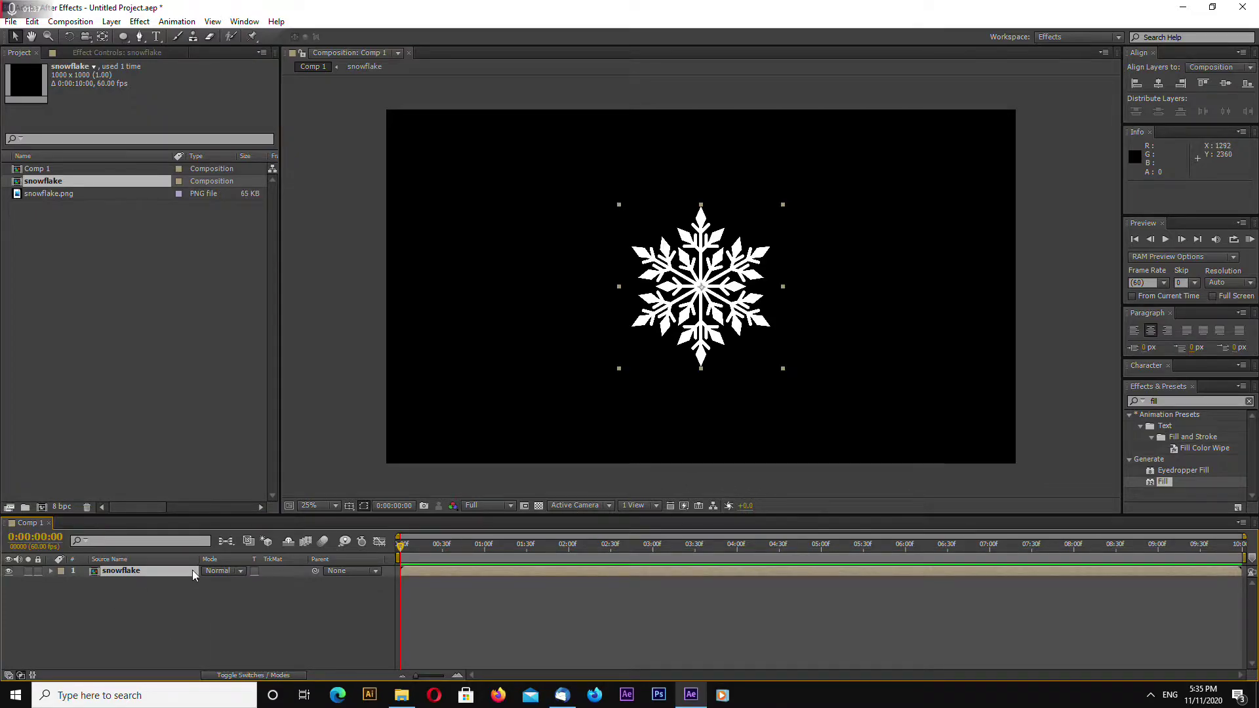
left_click(8, 571)
Rename Comp 1 to 'Main-comp' in Composition Settings.
left_click(66, 22)
left_click(92, 49)
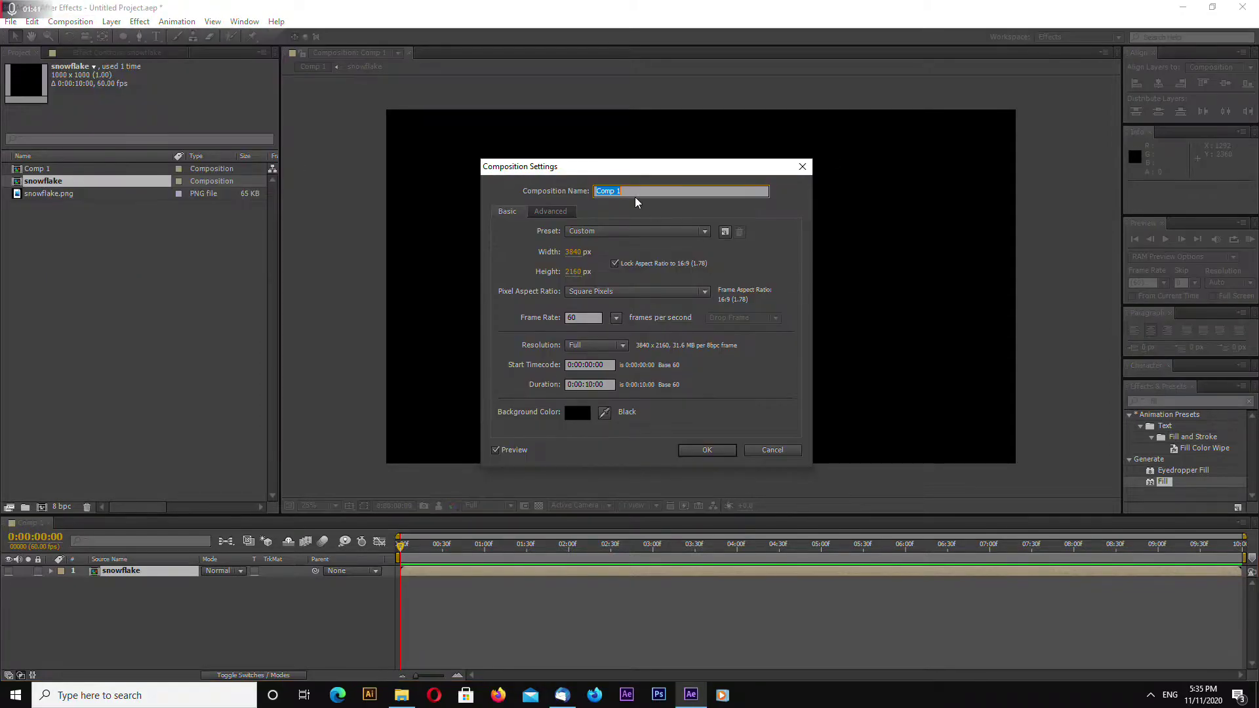
type("Main-comp")
left_click(700, 451)
Add a new solid layer named 'particles'.
right_click(101, 611)
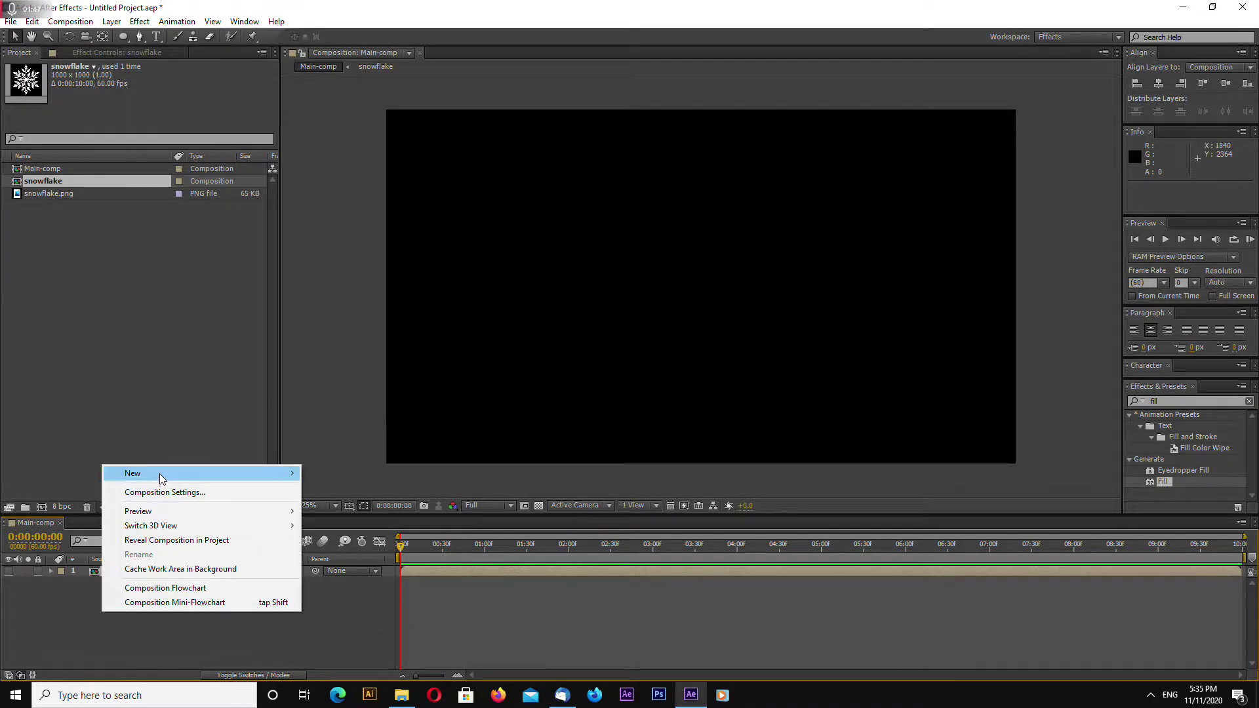
mouse_move(161, 473)
left_click(360, 507)
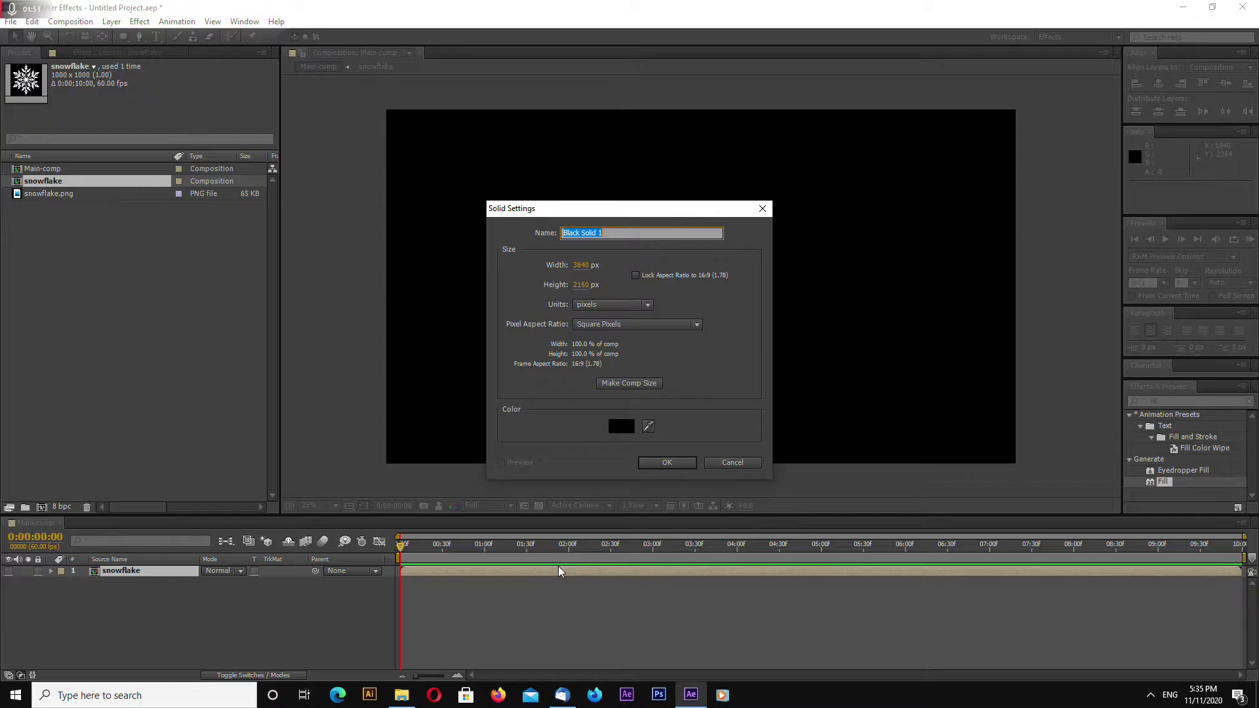
type("particles")
left_click(683, 464)
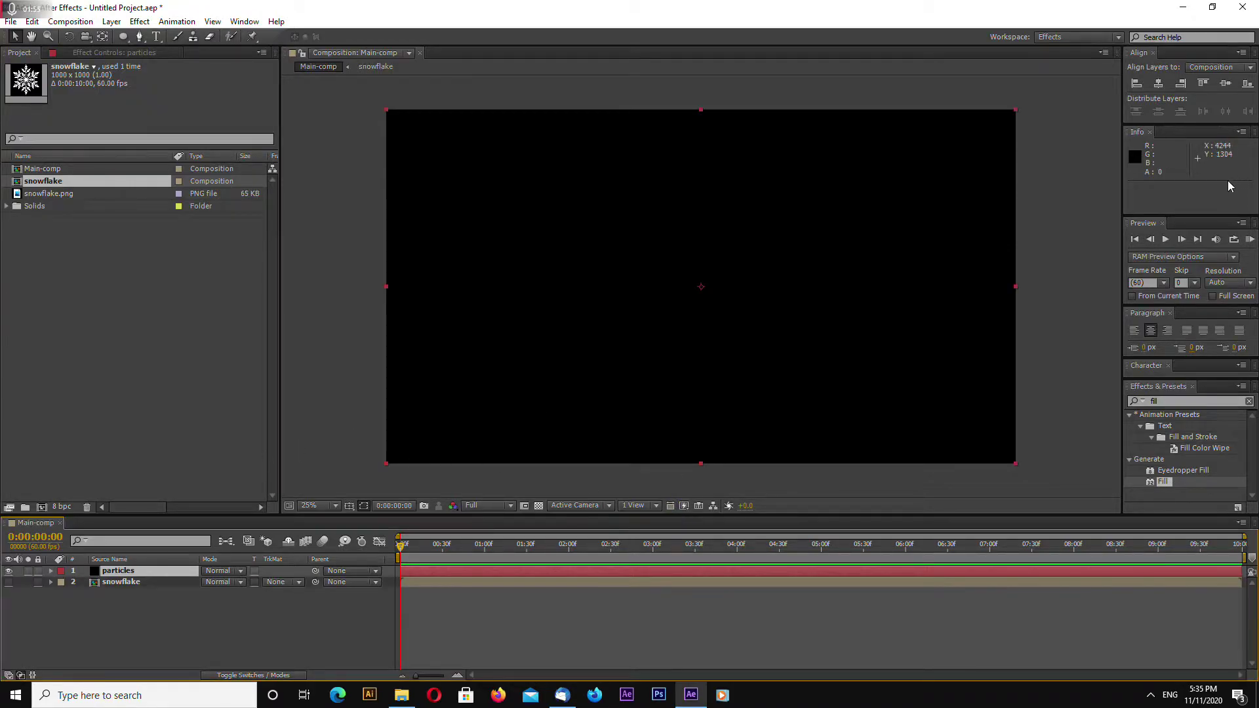
Search effects for 'partic' and apply CC Particle World to the particles solid.
left_click(1241, 401)
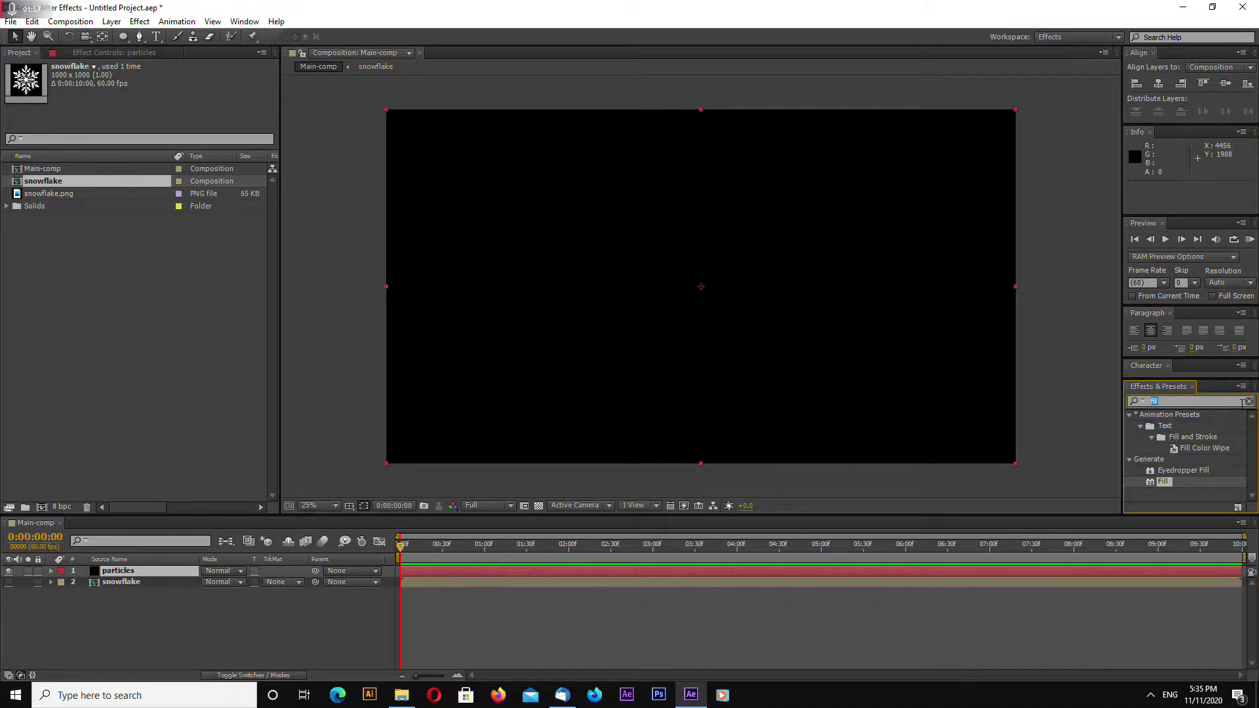
type("partic")
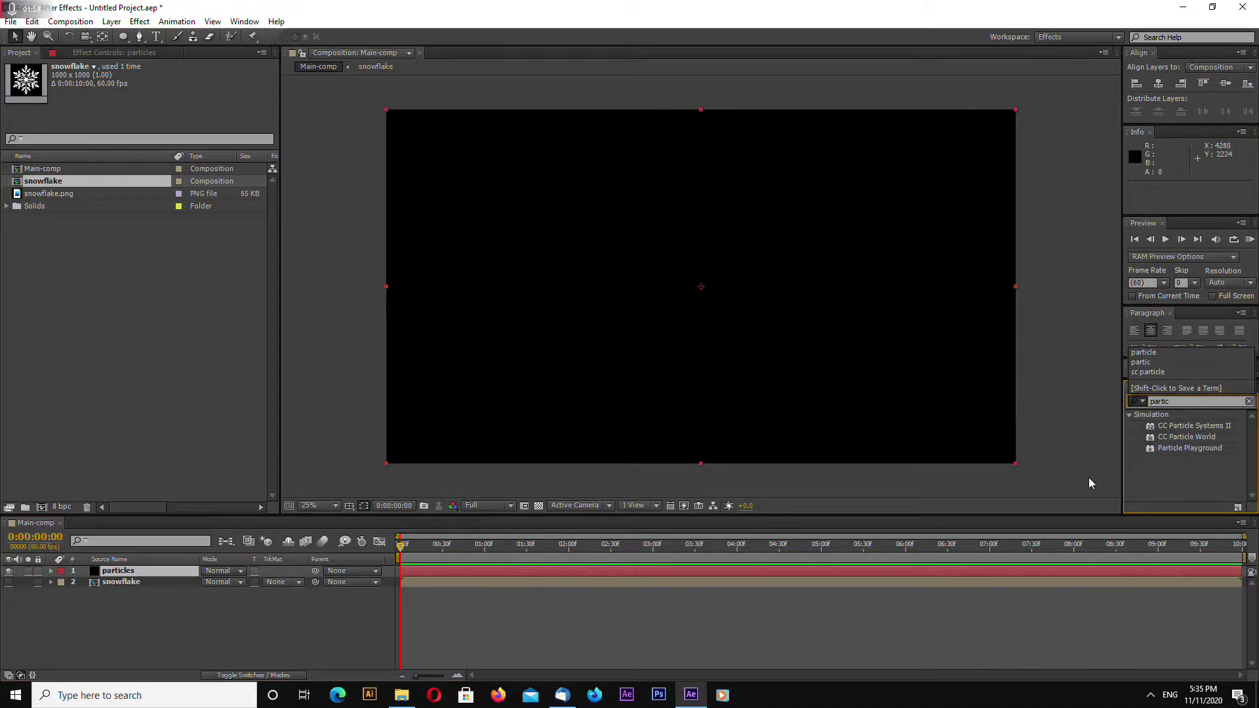
left_click_drag(1178, 438, 123, 576)
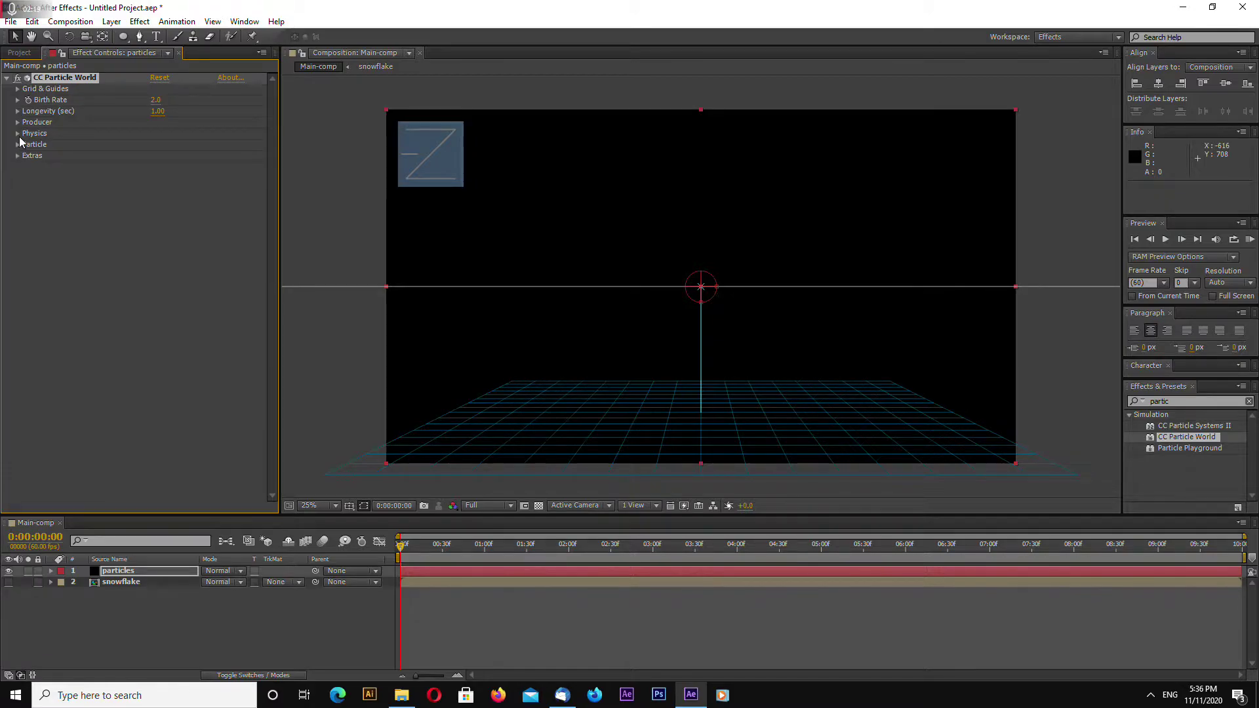
Move ahead in time and set the viewer preview resolution to Quarter.
left_click(131, 570)
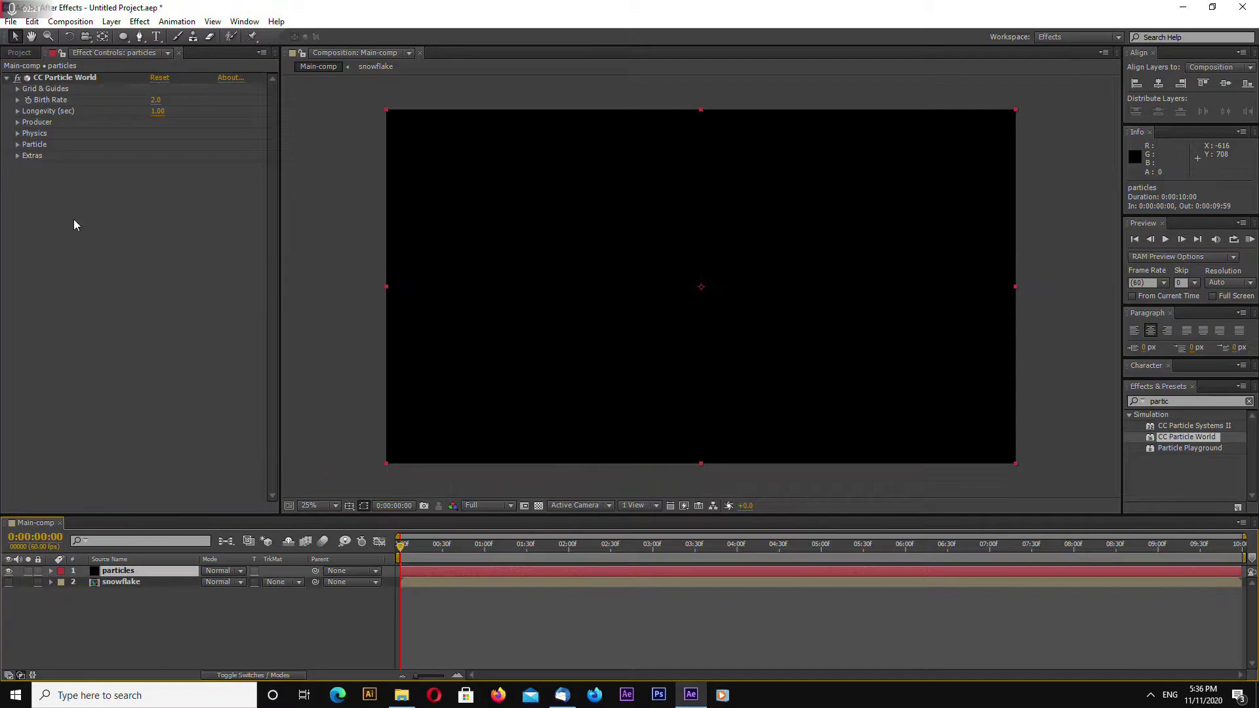
left_click(342, 235)
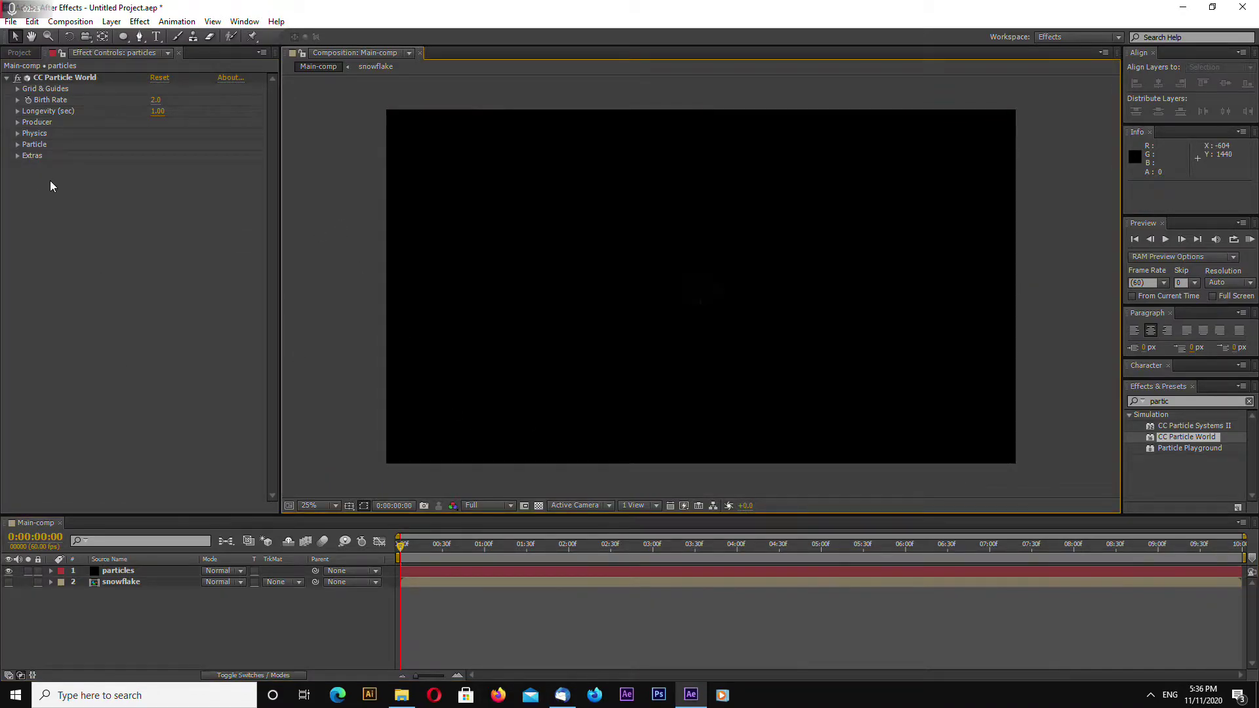
left_click(118, 570)
left_click_drag(505, 546, 694, 556)
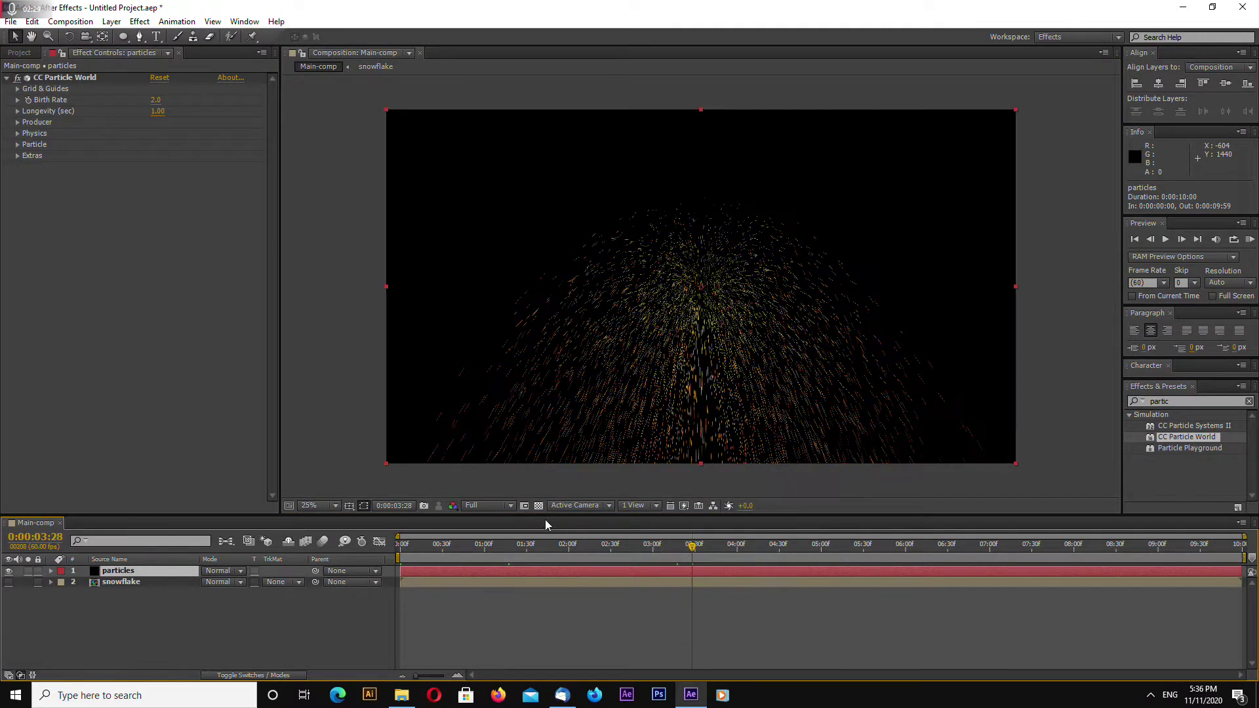
left_click(491, 506)
left_click(505, 579)
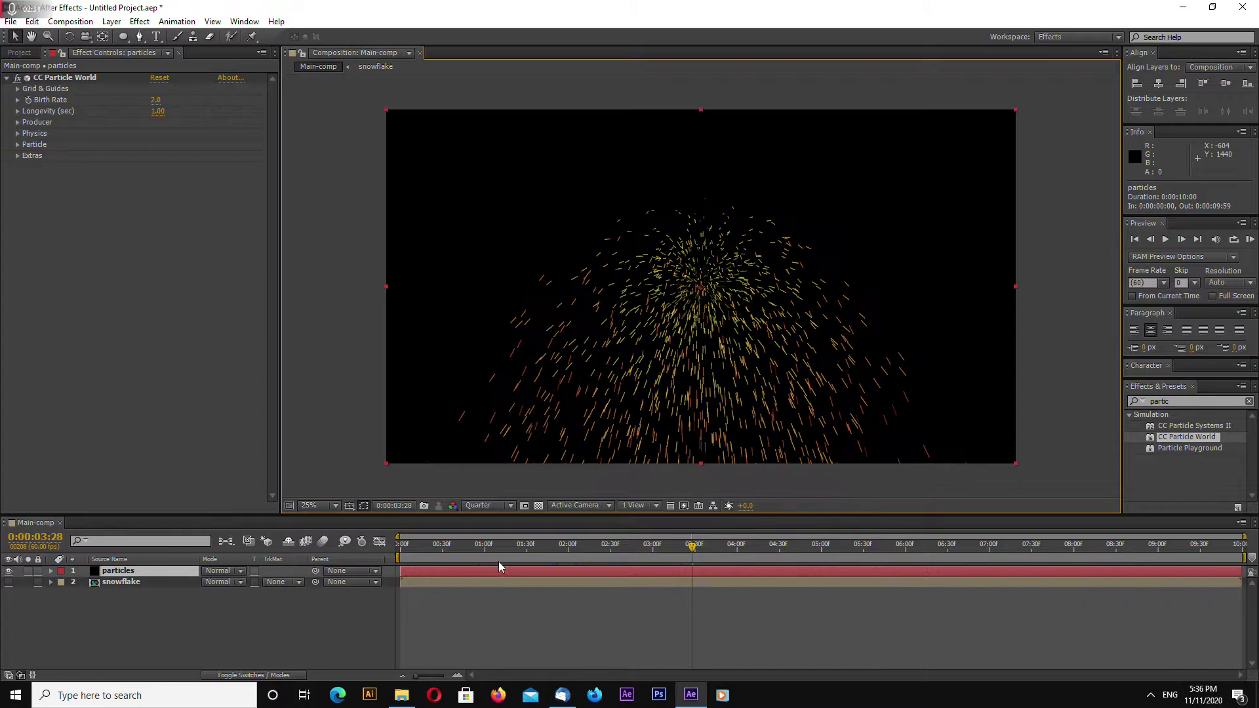
left_click(489, 506)
left_click(501, 570)
left_click(488, 505)
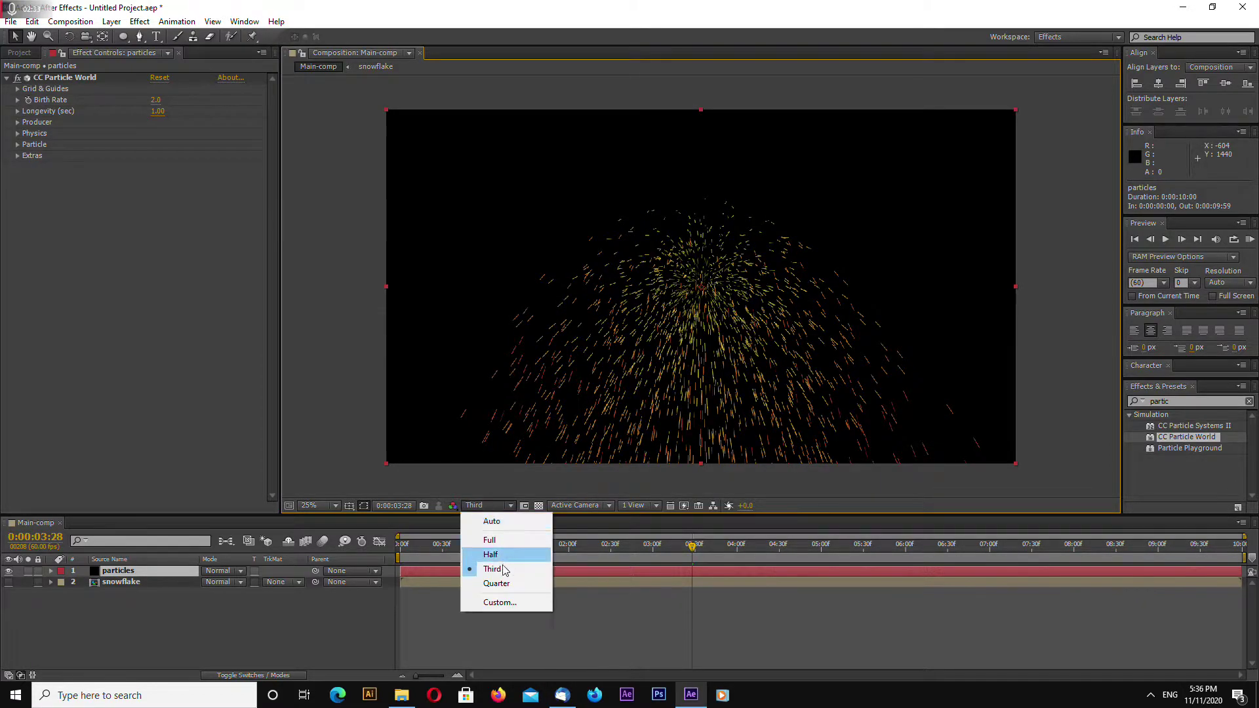
left_click(496, 583)
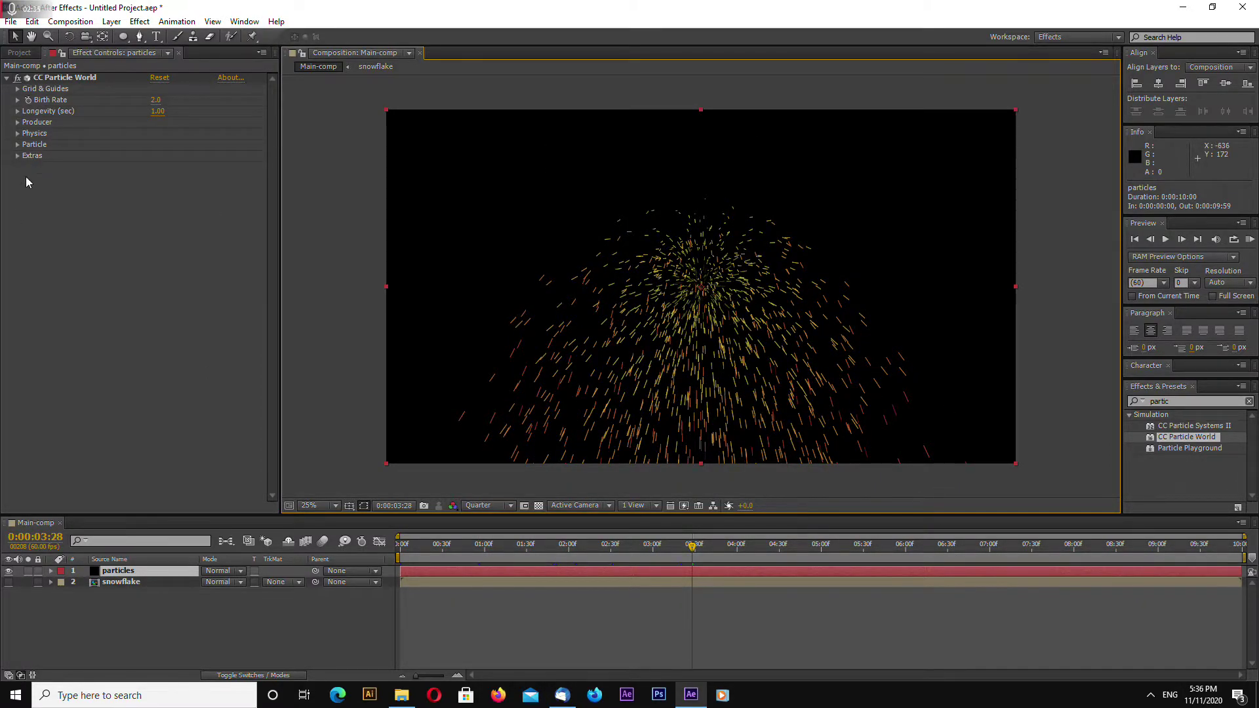
Set the Physics Velocity to 0.01 and Gravity to 0.01.
left_click(19, 134)
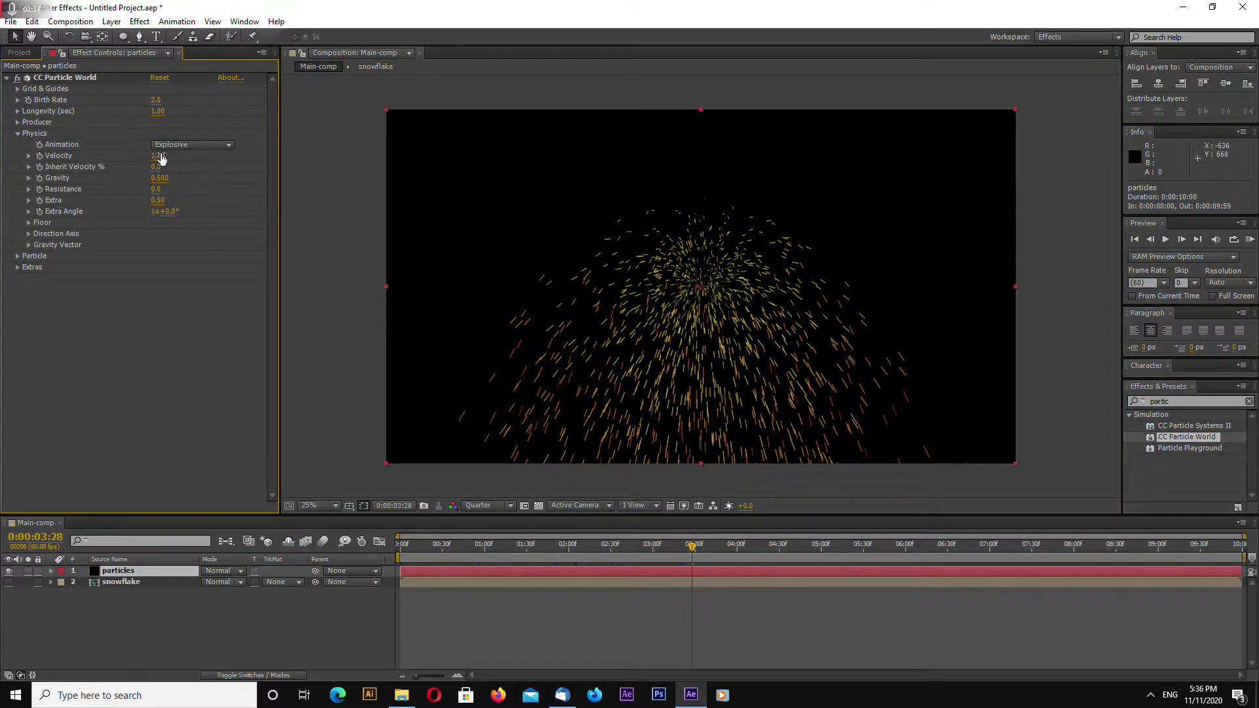
left_click(160, 159)
left_click(161, 156)
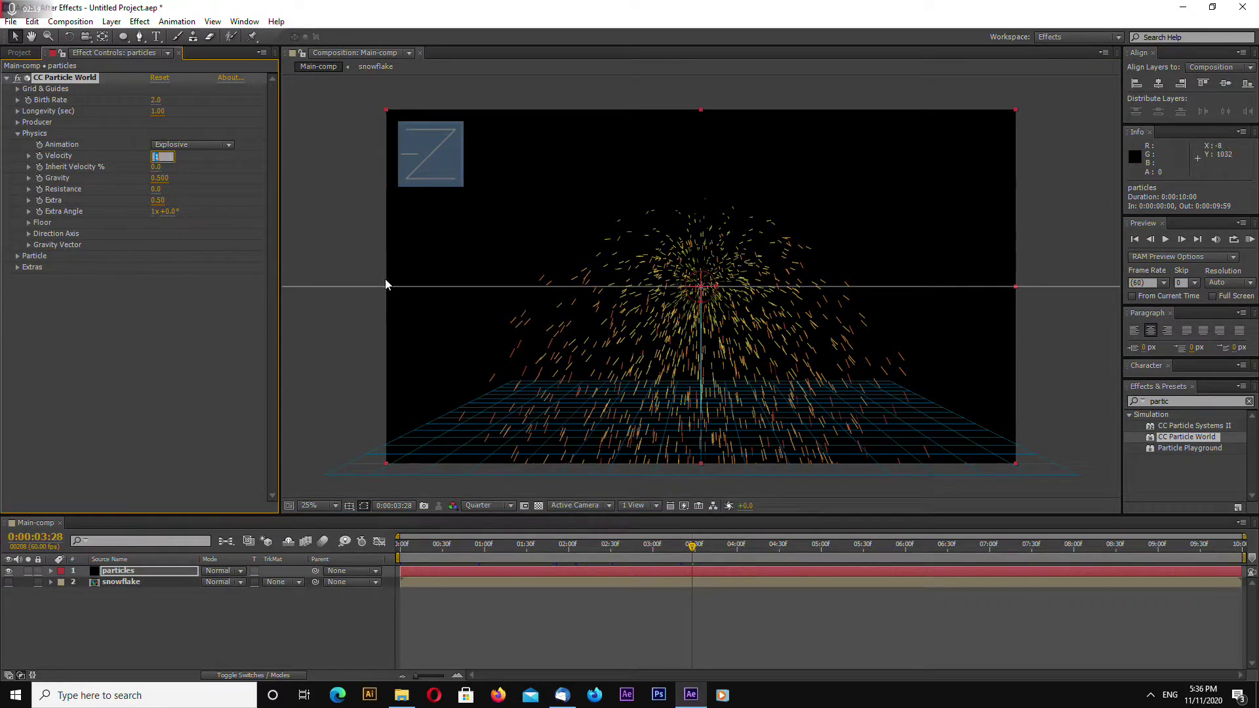
type("0.01")
key("Return")
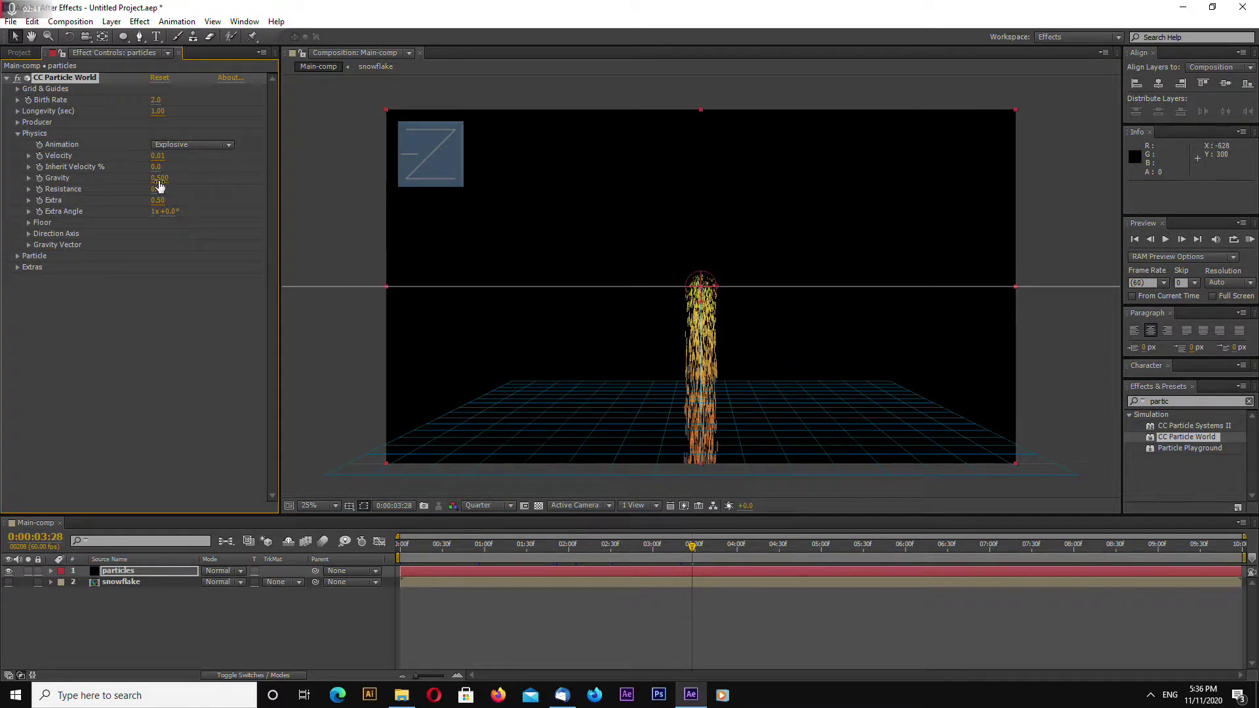
left_click(160, 178)
type("0.01")
key("Return")
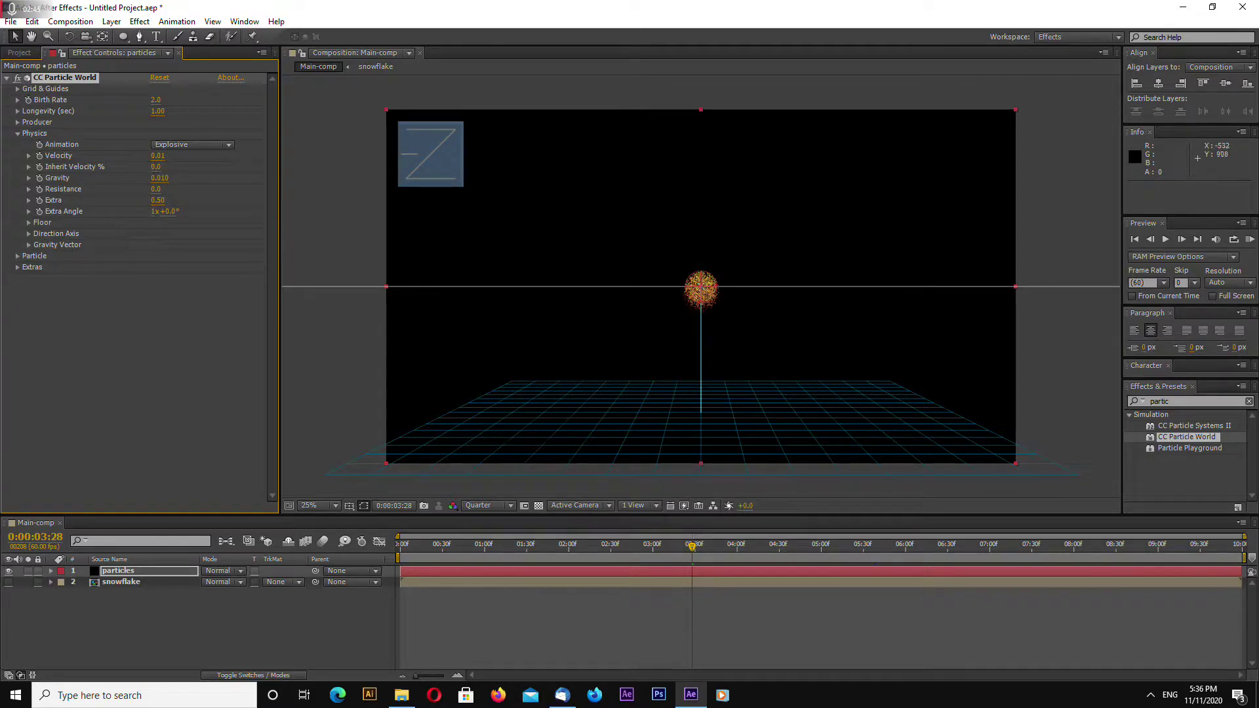
Set particle Longevity to 8 and Birth Rate to 1.
left_click(158, 112)
type("8")
key("Return")
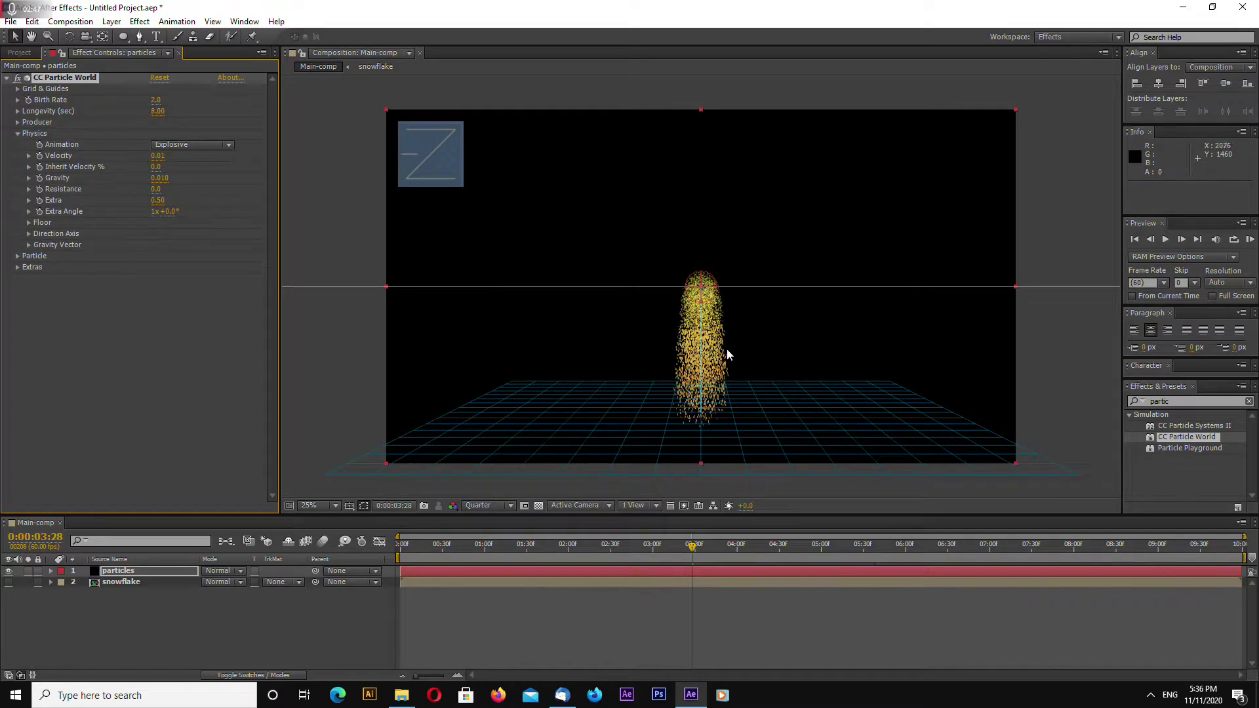
left_click_drag(832, 563, 871, 563)
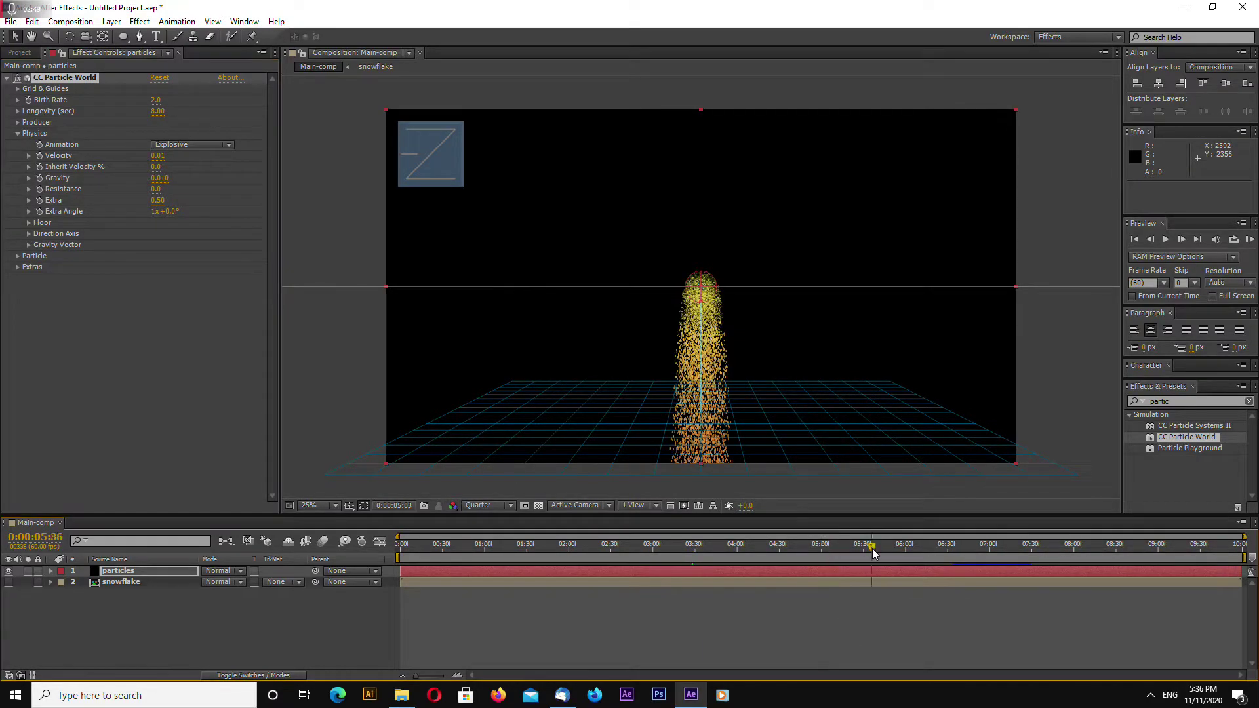
left_click(156, 100)
type("1")
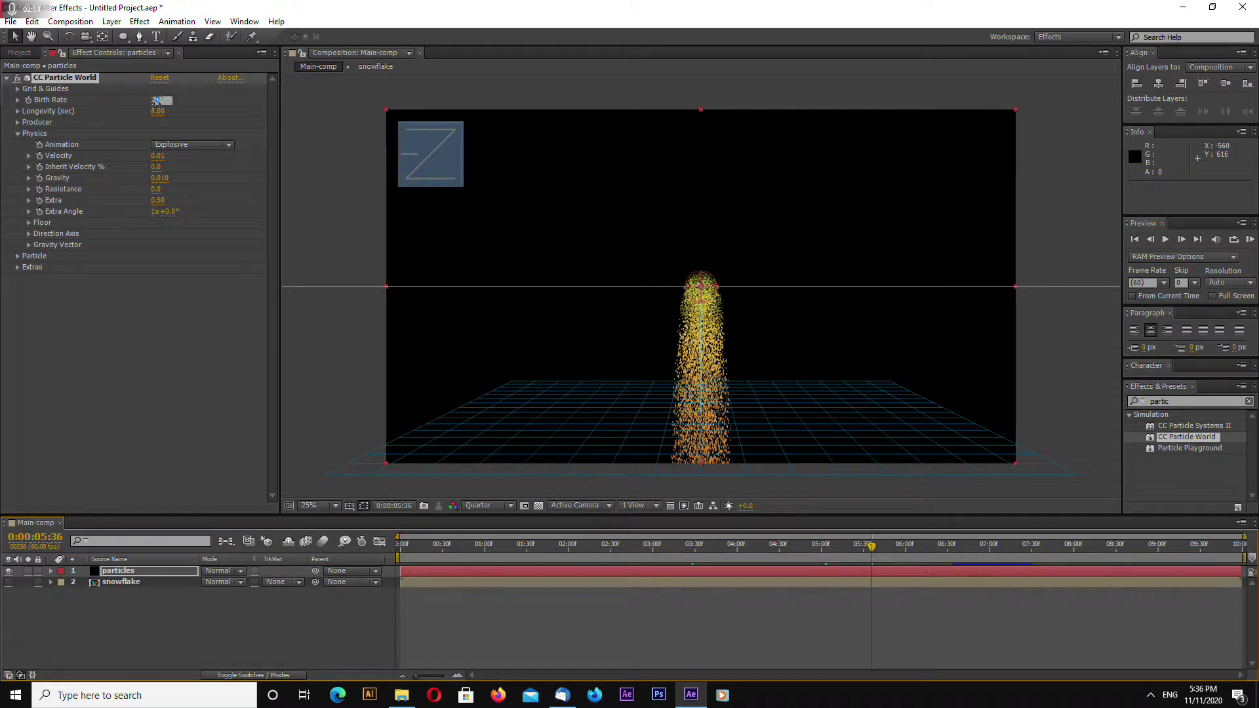
key("Return")
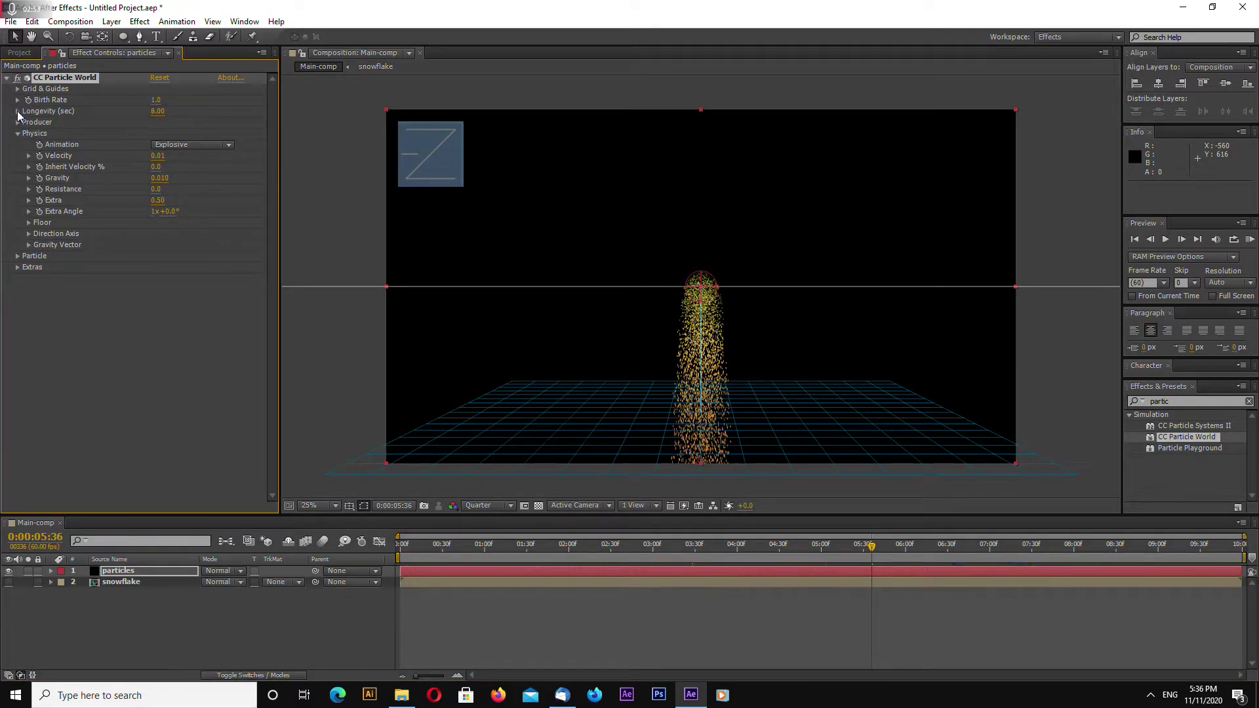
Set the Producer radius to X 0.6, Y 0 and Z 0.1.
left_click(18, 133)
left_click(18, 121)
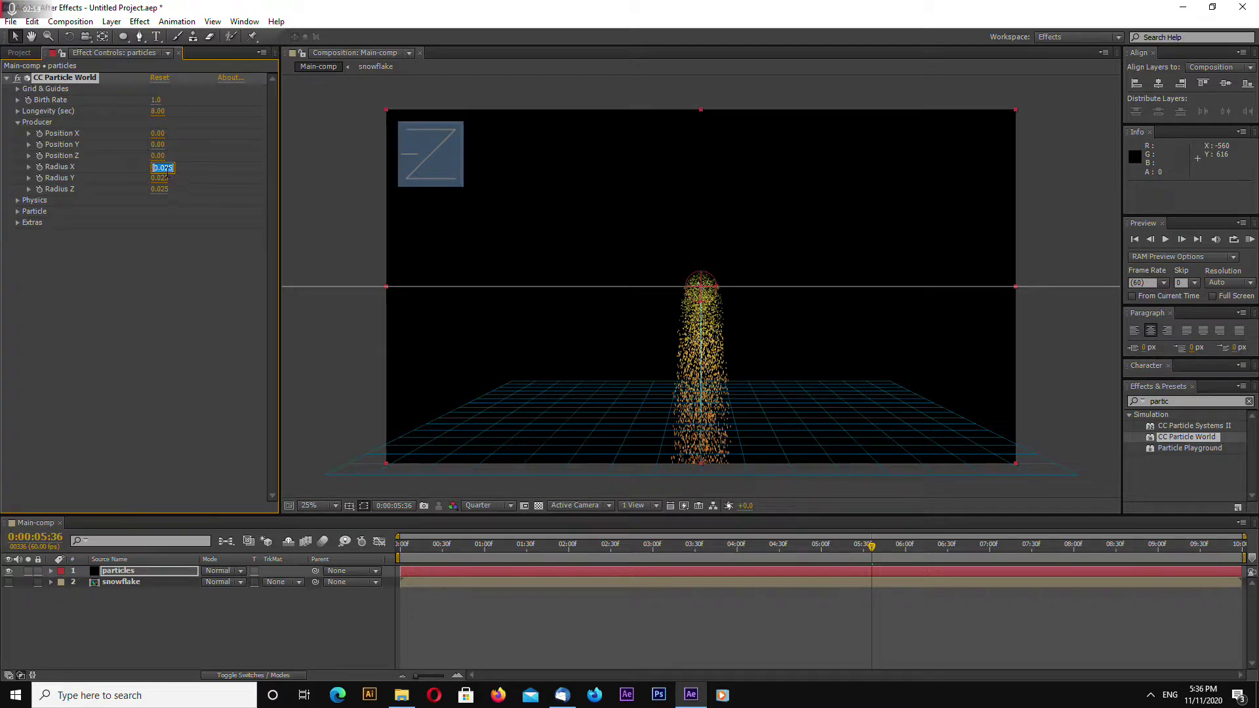
type("0.6")
key("Return")
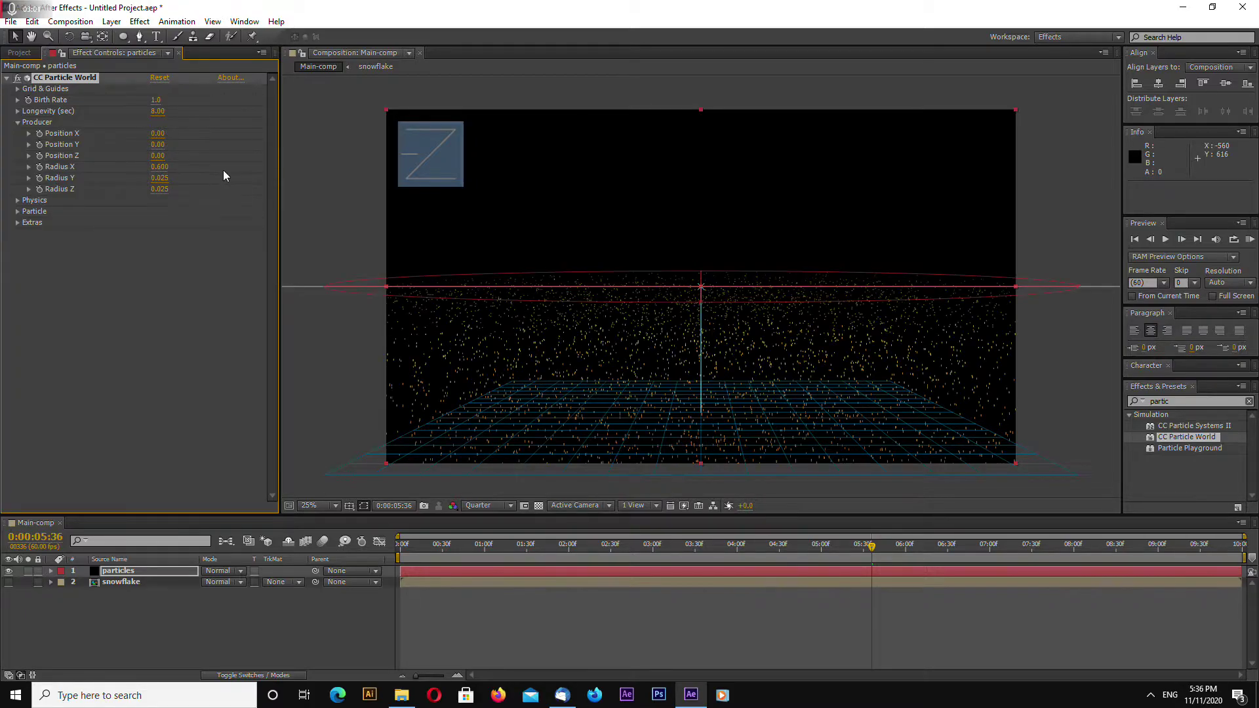
left_click(163, 179)
type("0")
key("Return")
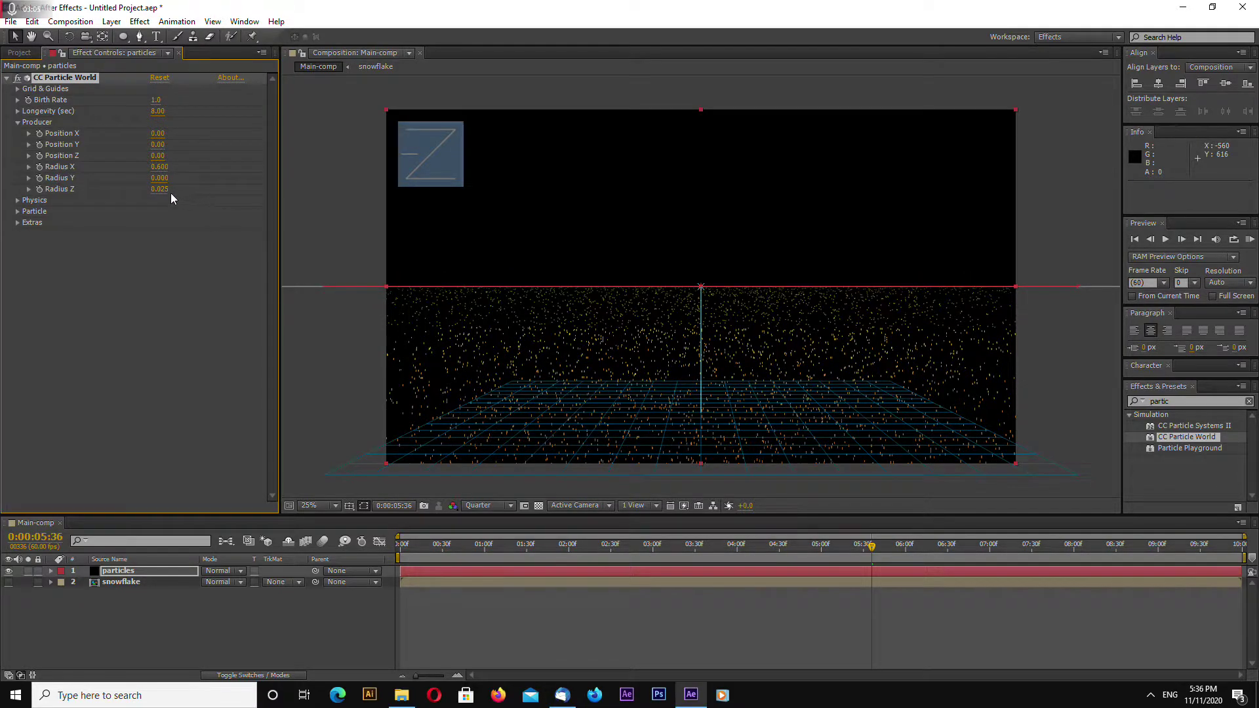
left_click(167, 190)
type("0.1")
key("Return")
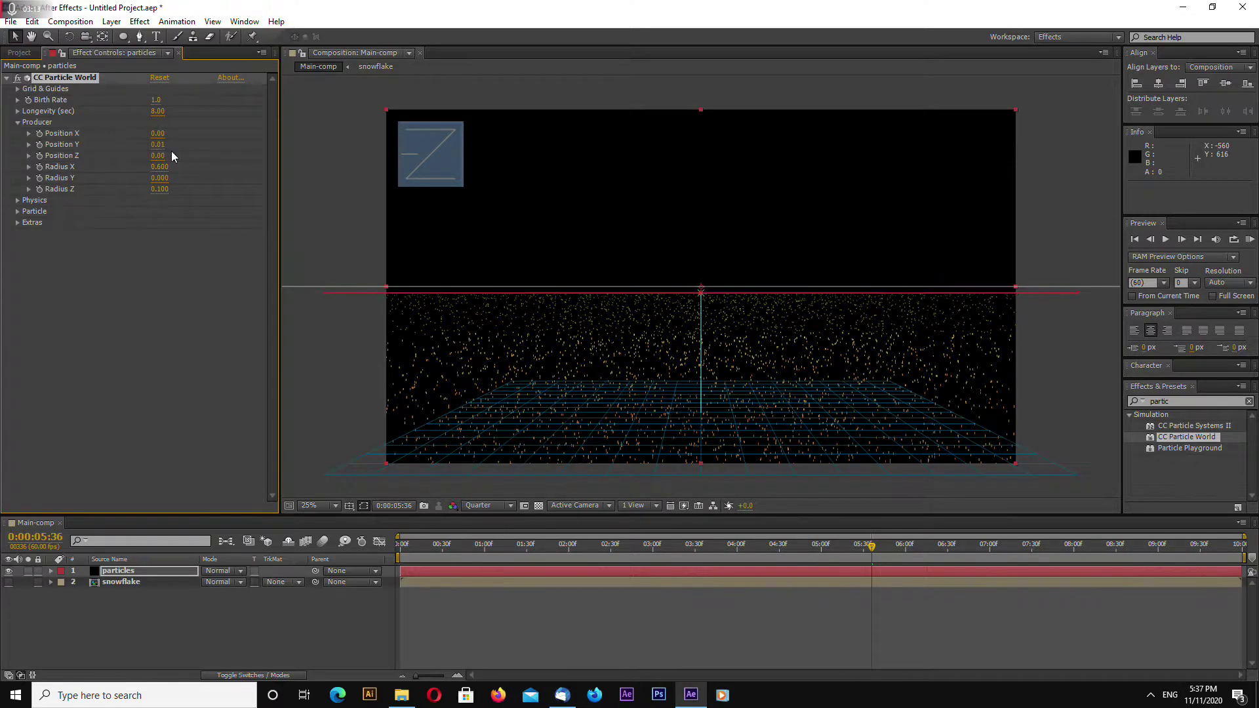
Raise the emitter to Position Y -0.35 and check the result around 7 seconds.
left_click_drag(171, 151, 161, 153)
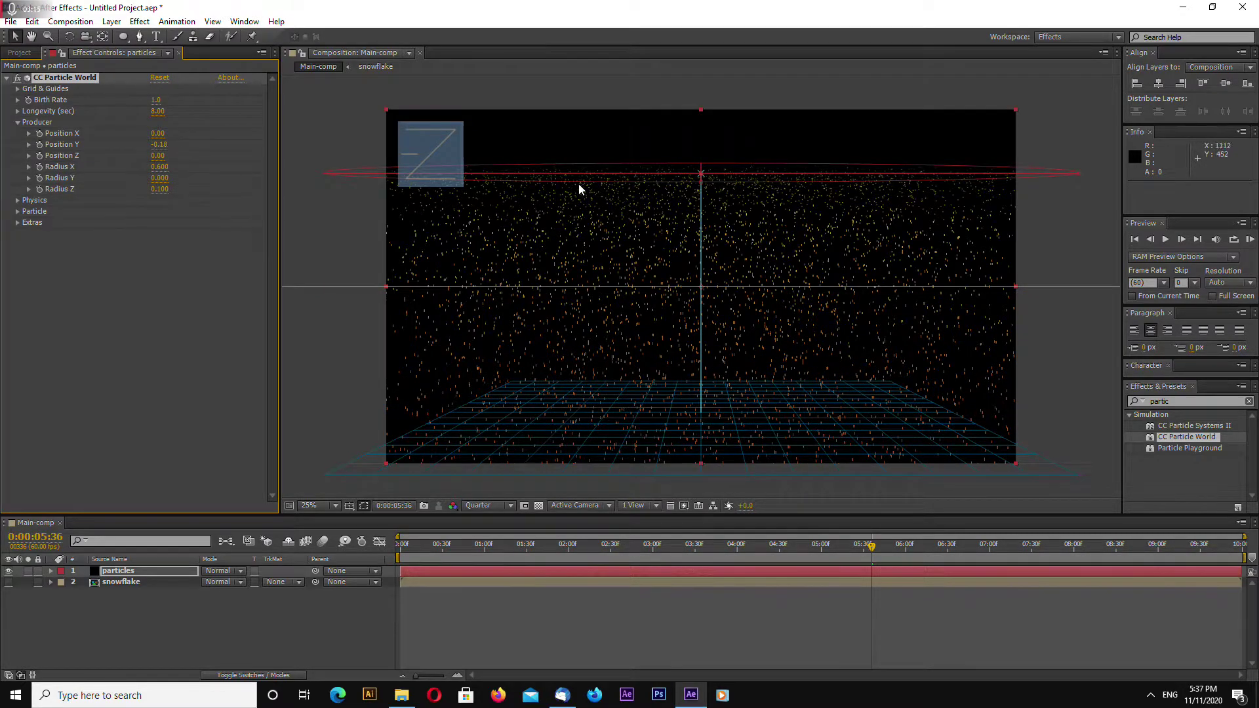
left_click(667, 171)
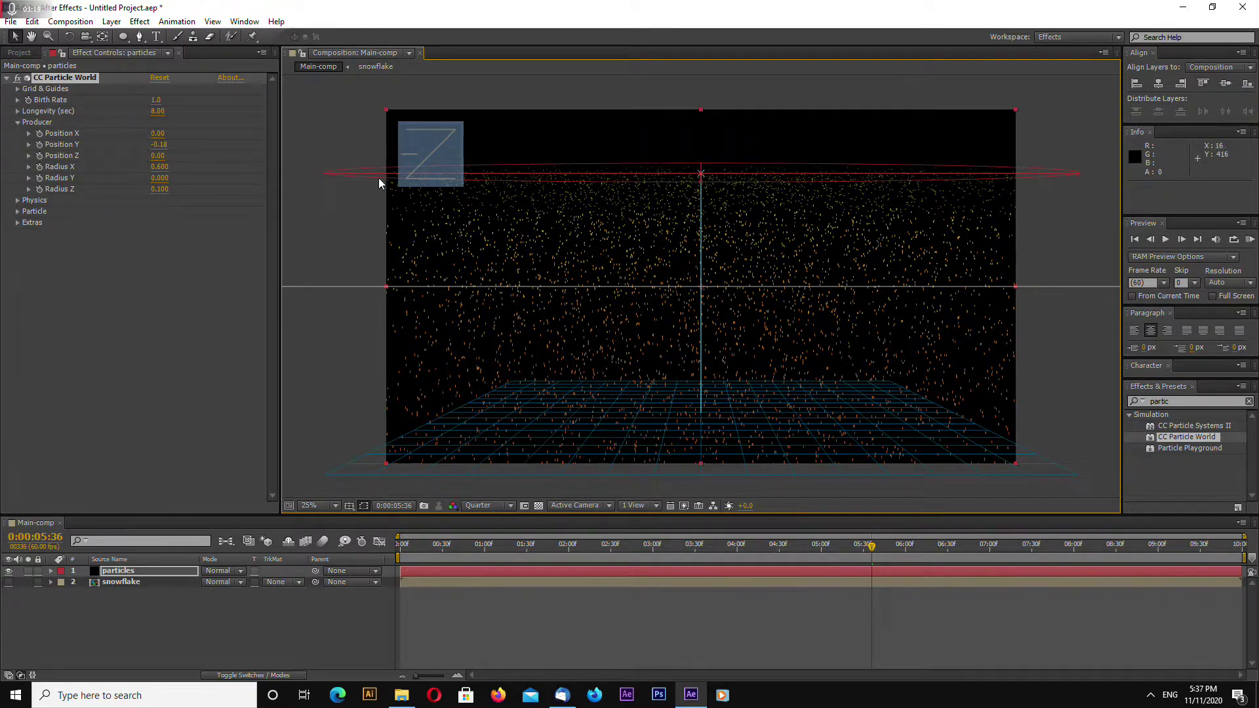
left_click_drag(159, 145, 172, 151)
left_click(162, 145)
type("-0.35")
key("Return")
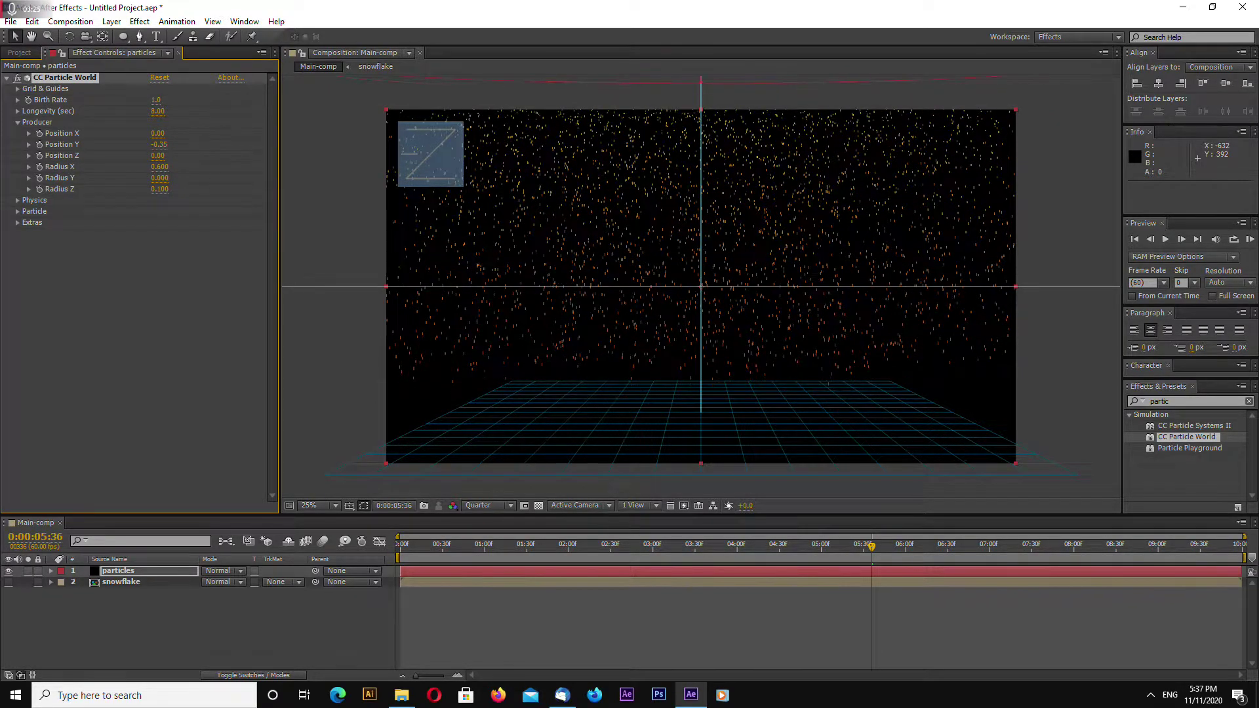
left_click_drag(920, 549, 1002, 557)
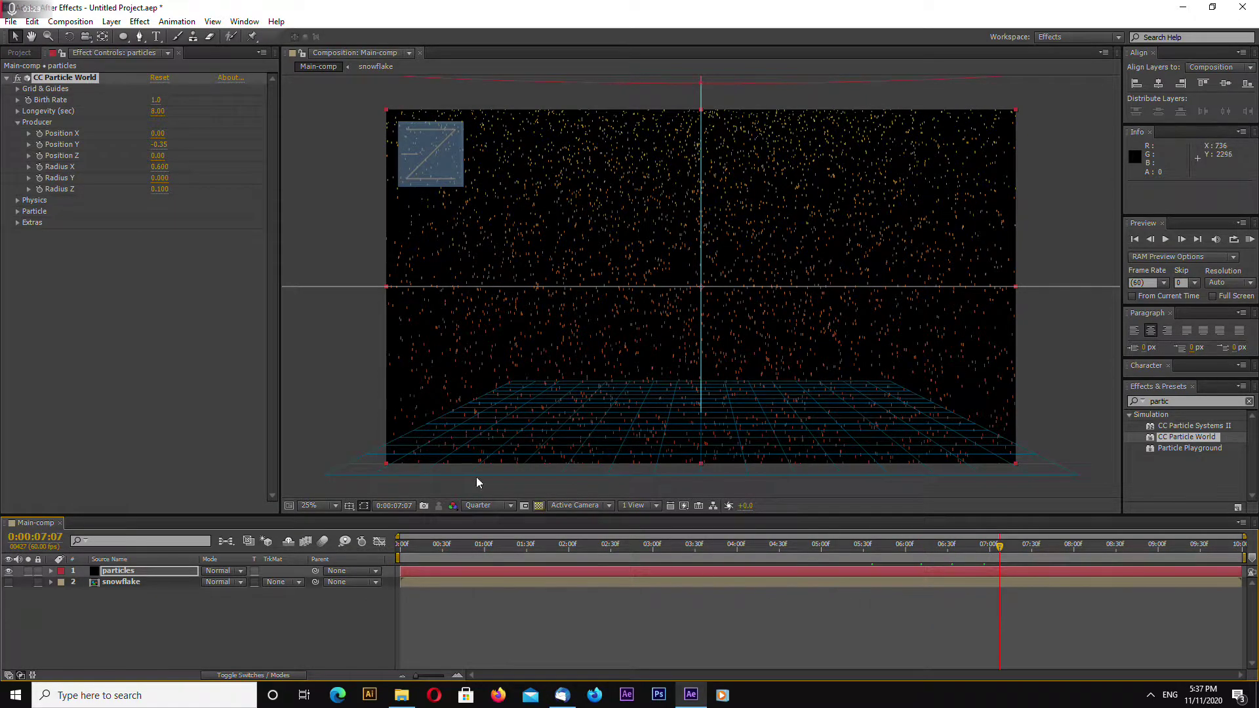
Make the particles Textured QuadPolygon using the snowflake layer as texture.
left_click(18, 123)
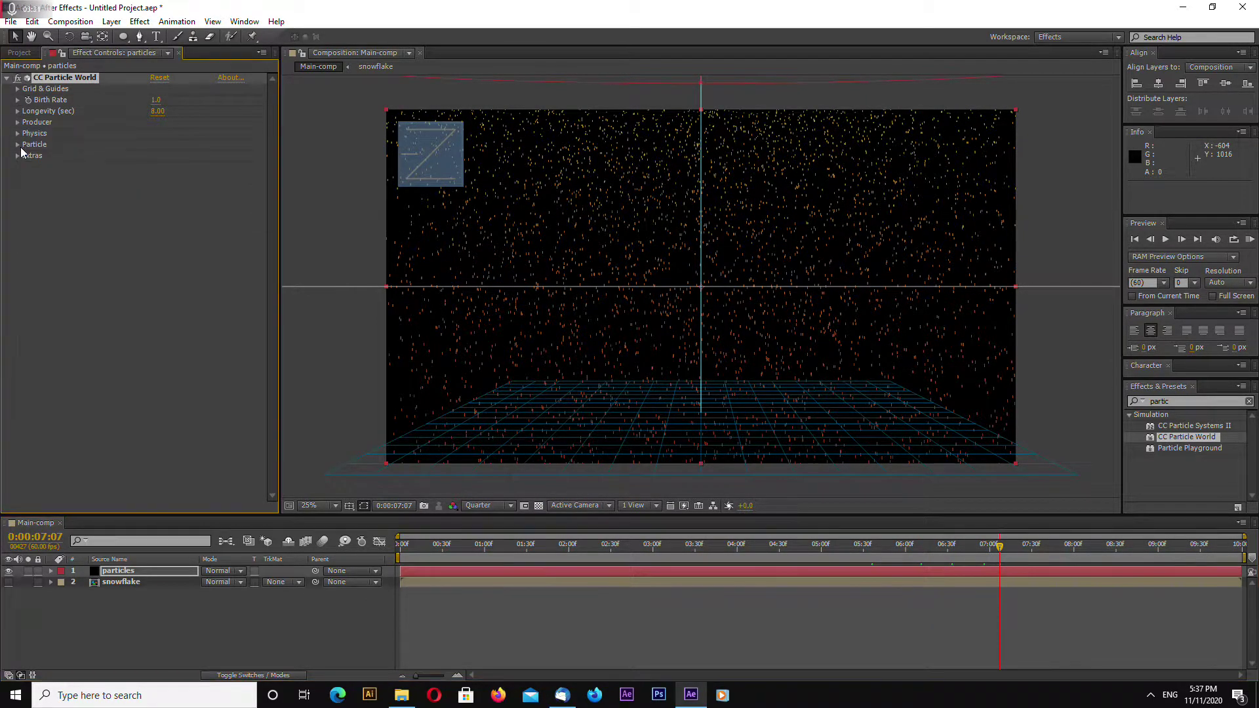
left_click(17, 145)
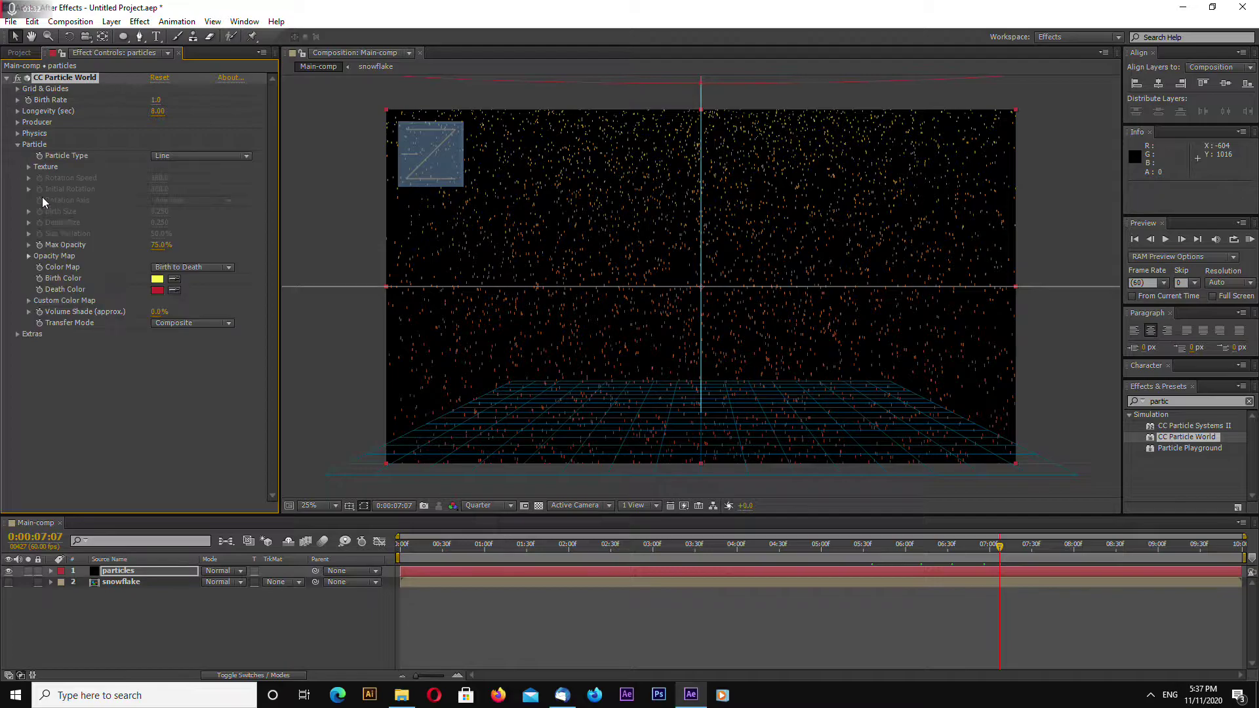
left_click(198, 156)
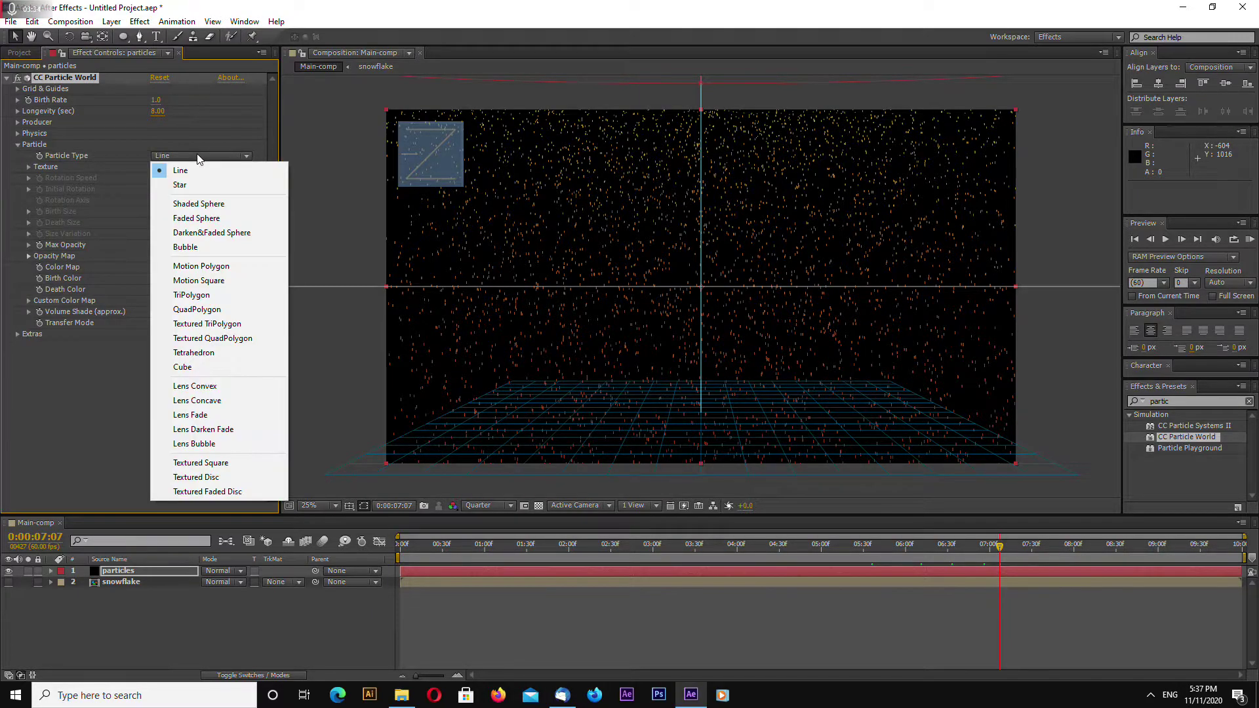
left_click(241, 339)
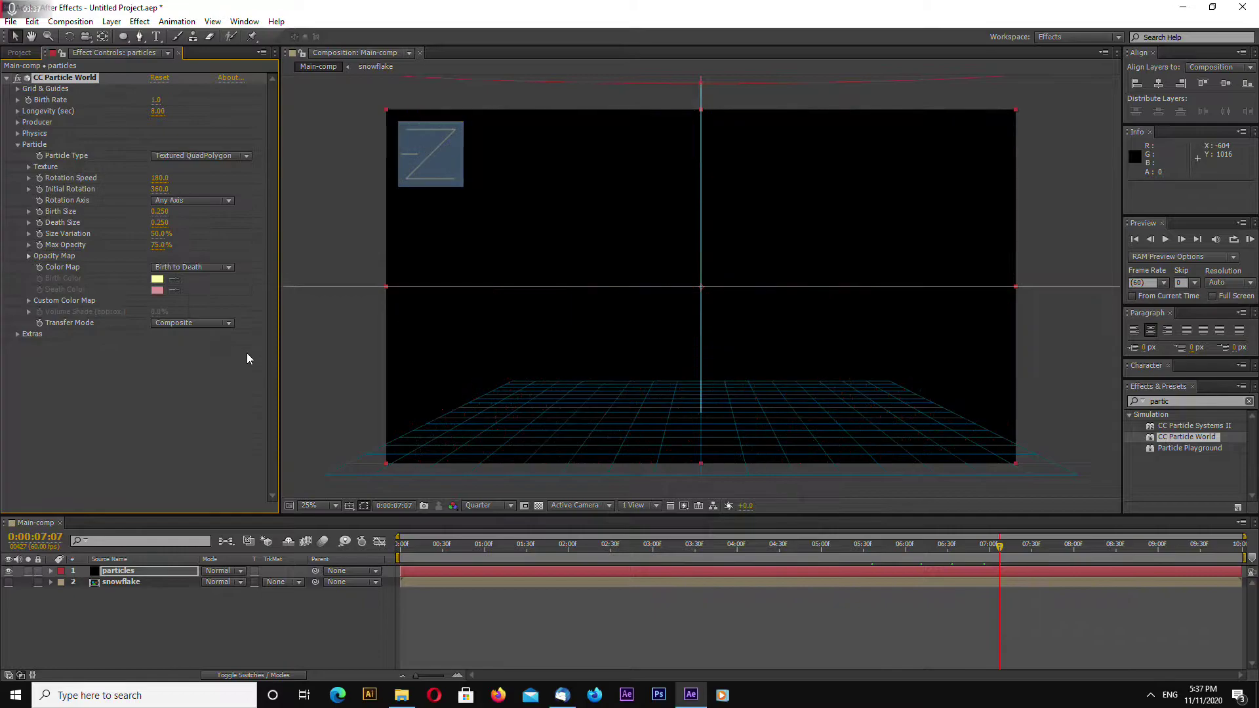
left_click(29, 168)
left_click(181, 180)
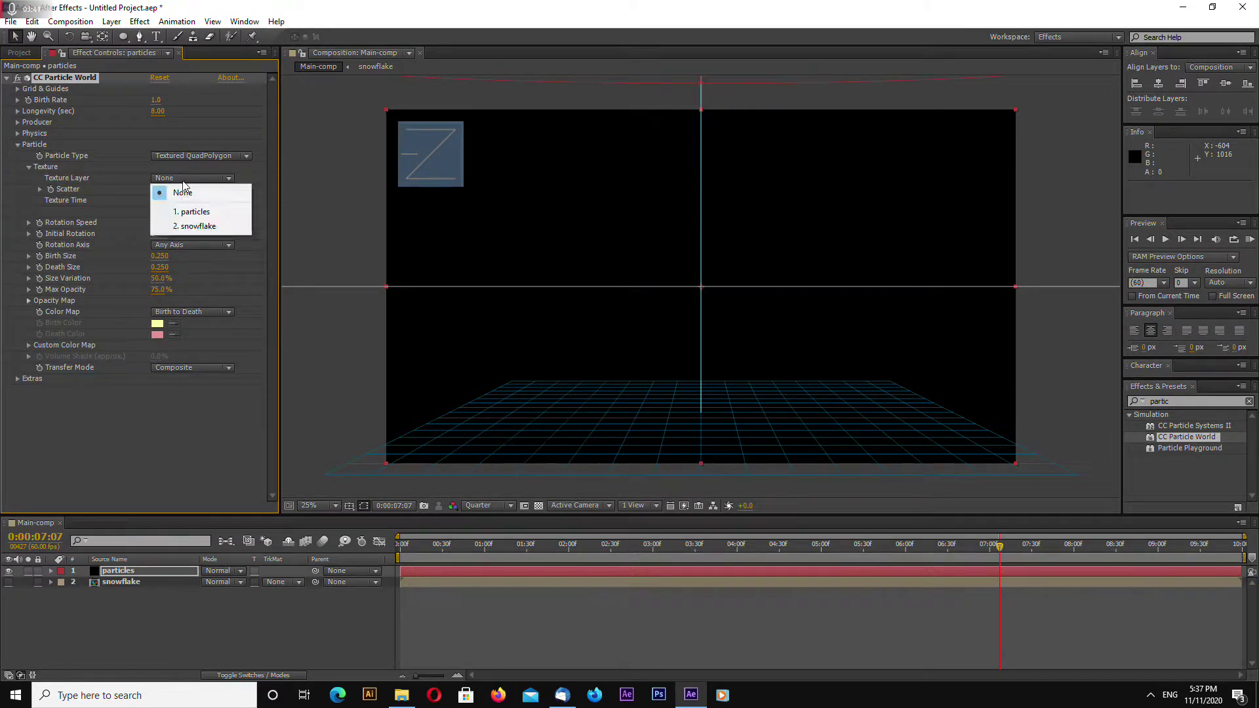
left_click(205, 229)
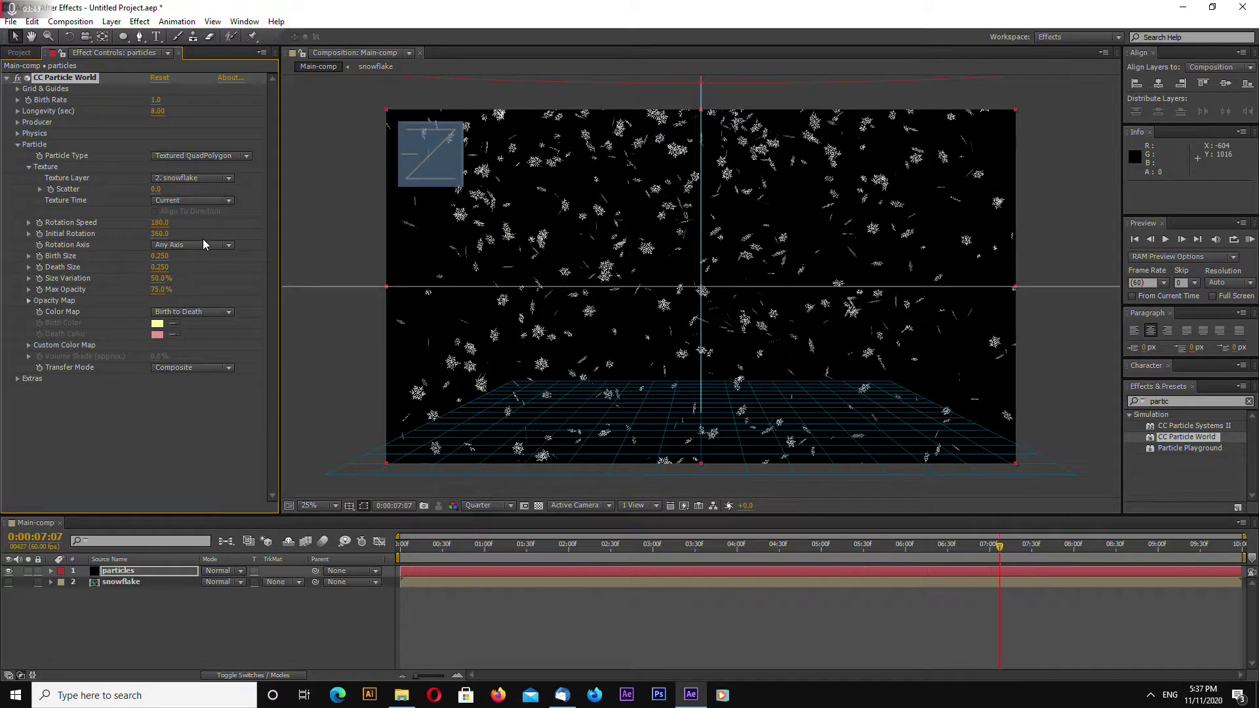
left_click(29, 167)
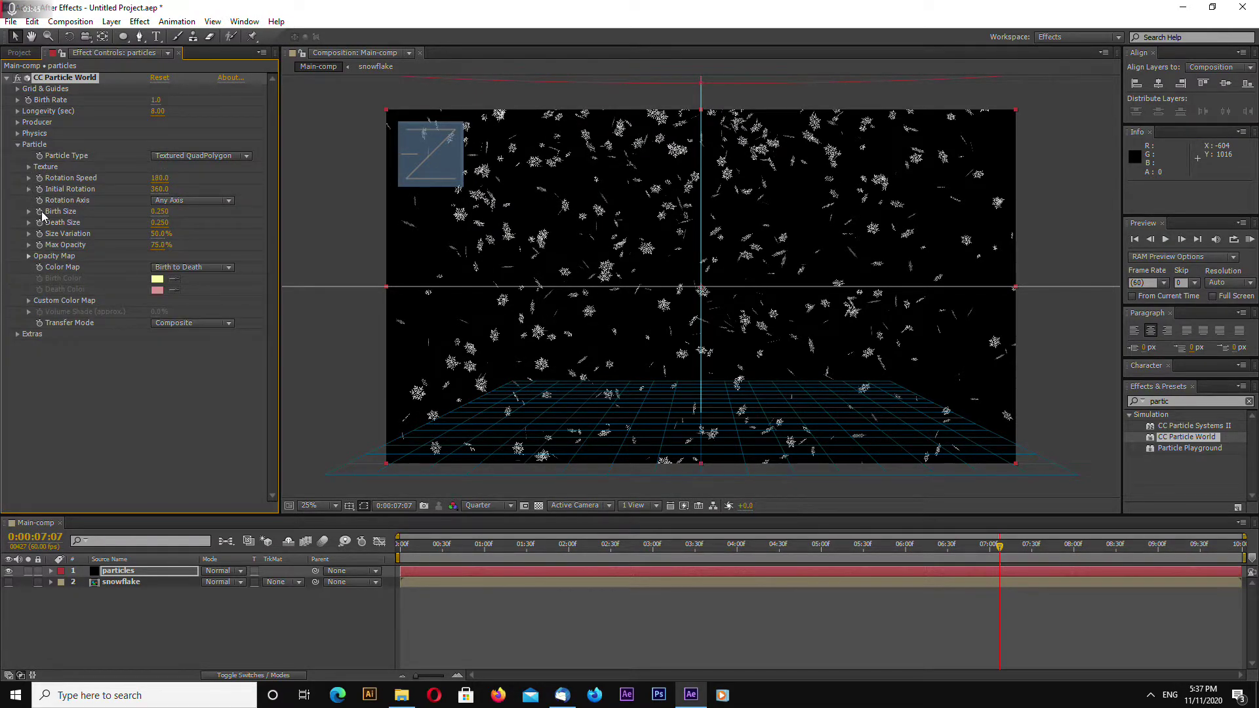
Set the rotation axis to Z Axis and preview the falling snowflakes.
left_click(197, 202)
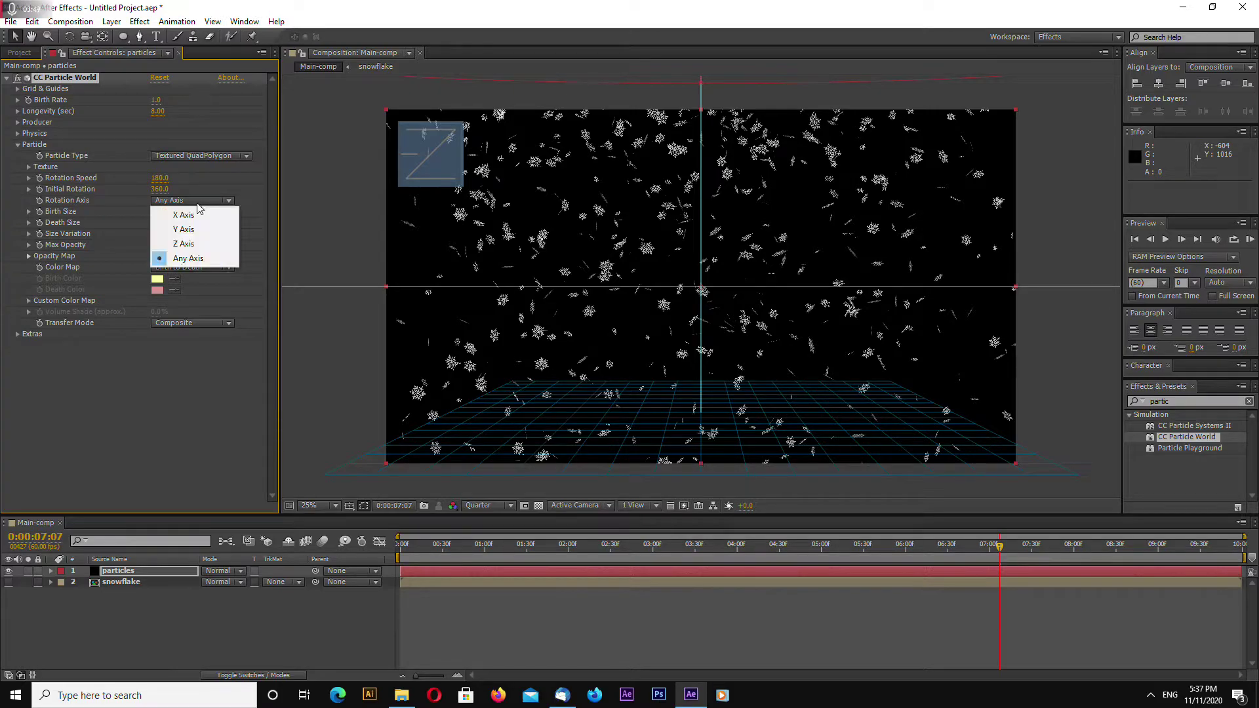
left_click(202, 245)
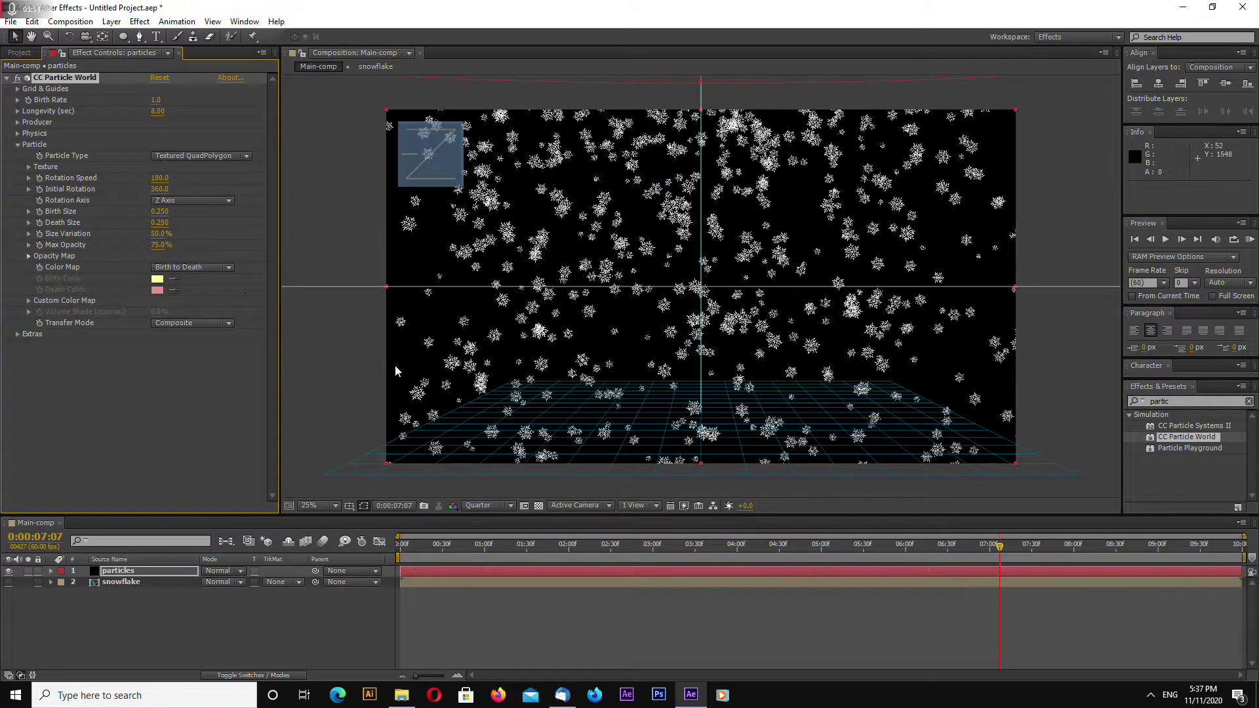
key("space")
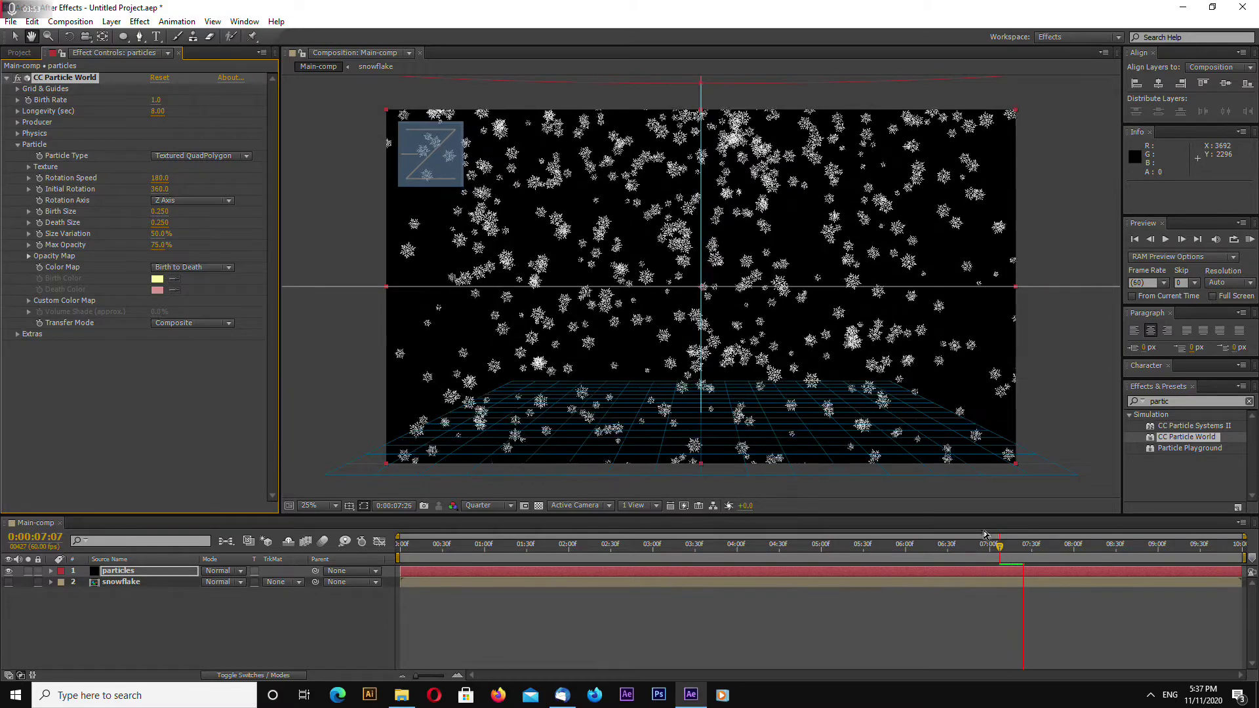
left_click(1004, 549)
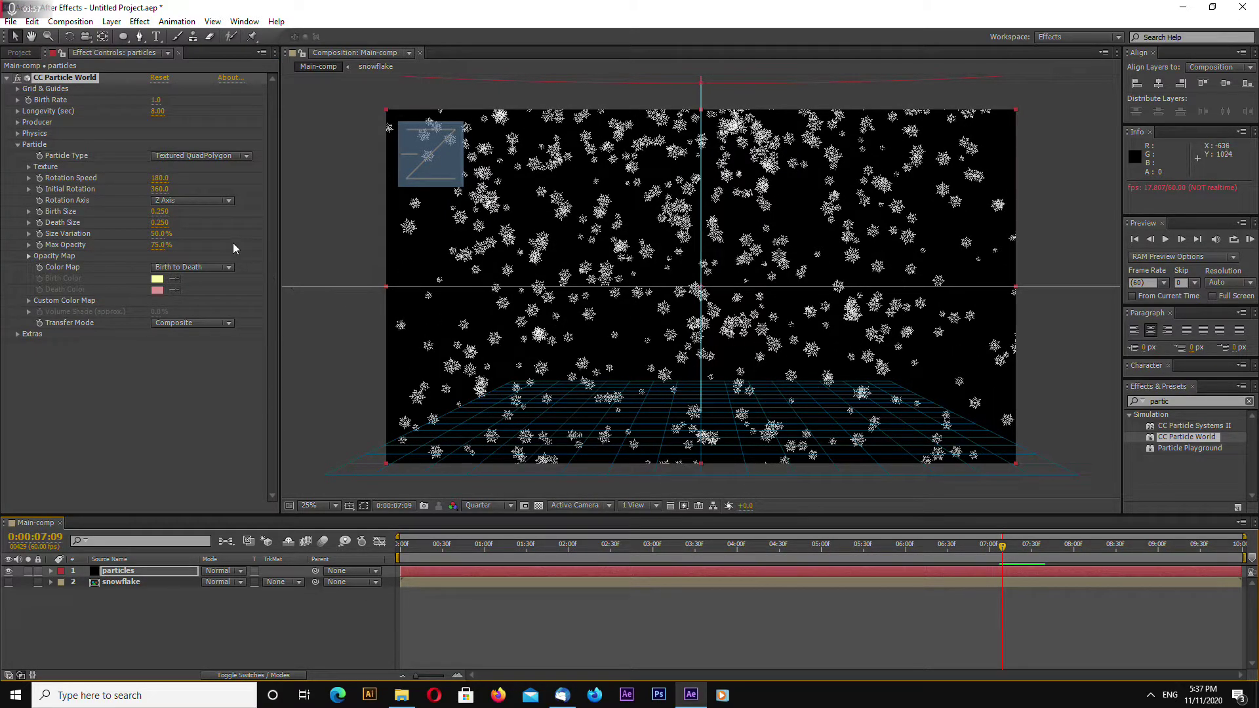
Set particle Size Variation to 100%, Birth Size 0.2 and Death Size 0.2.
left_click(163, 234)
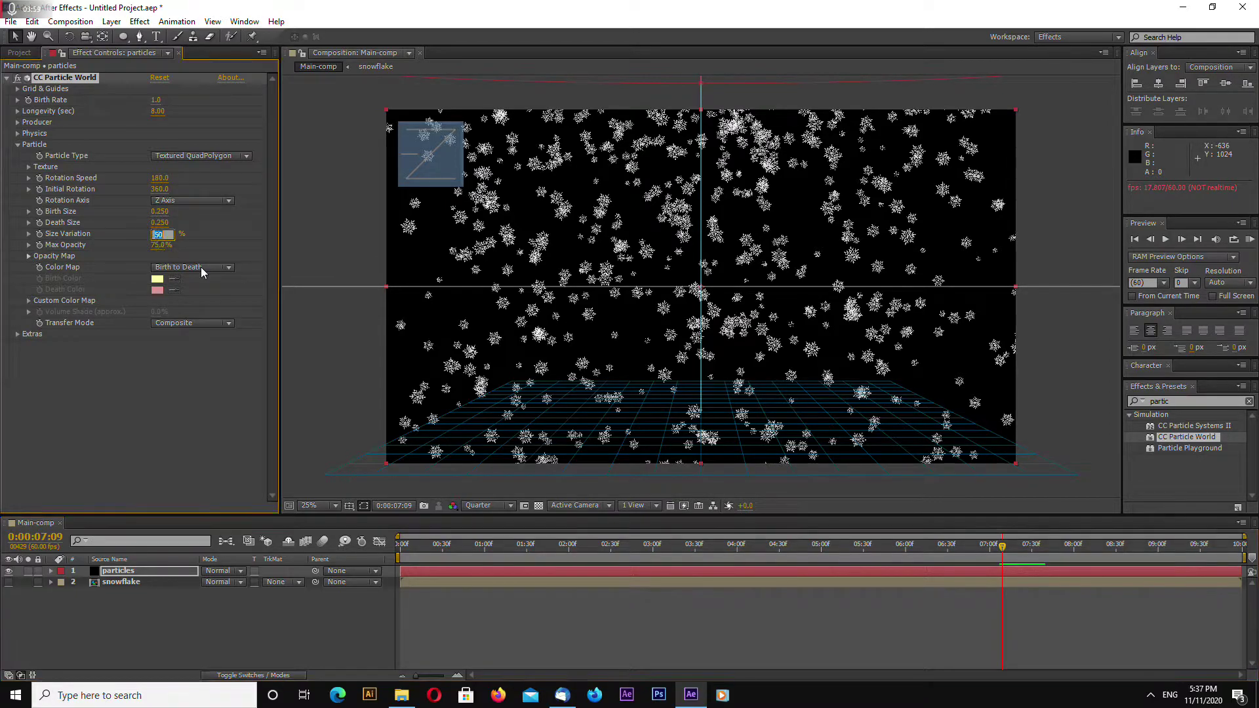
type("100")
key("Return")
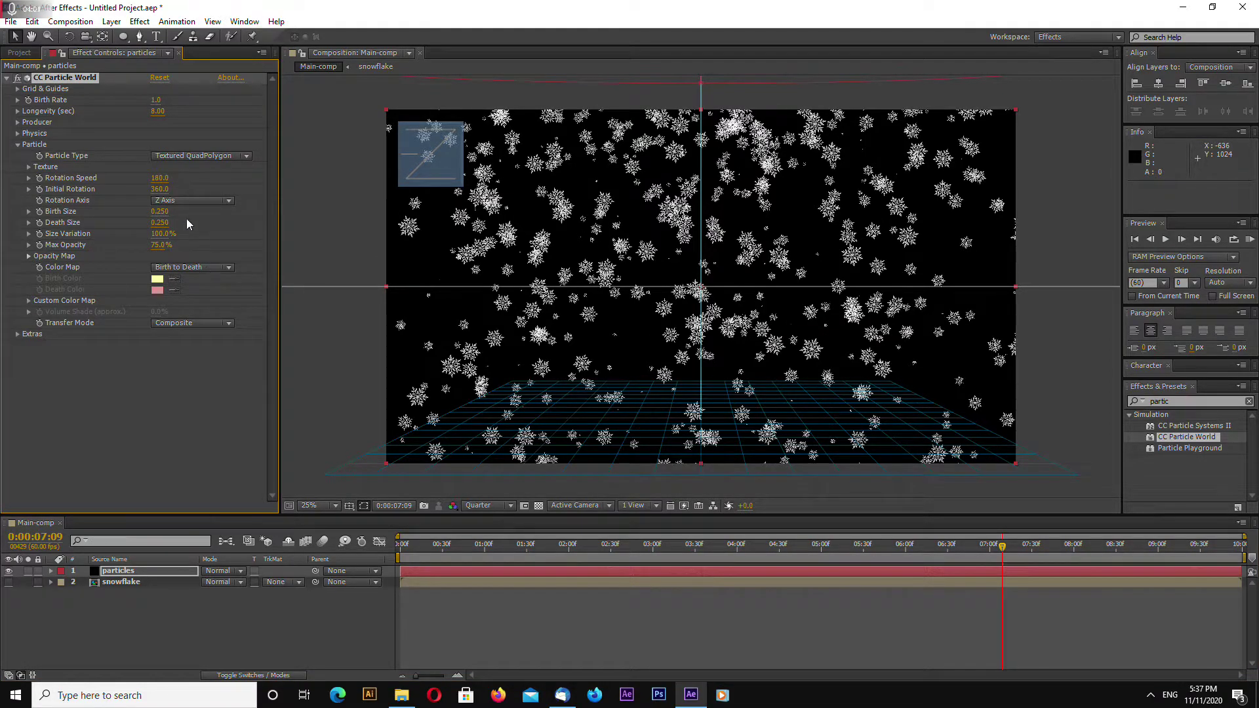
left_click(164, 214)
key("Return")
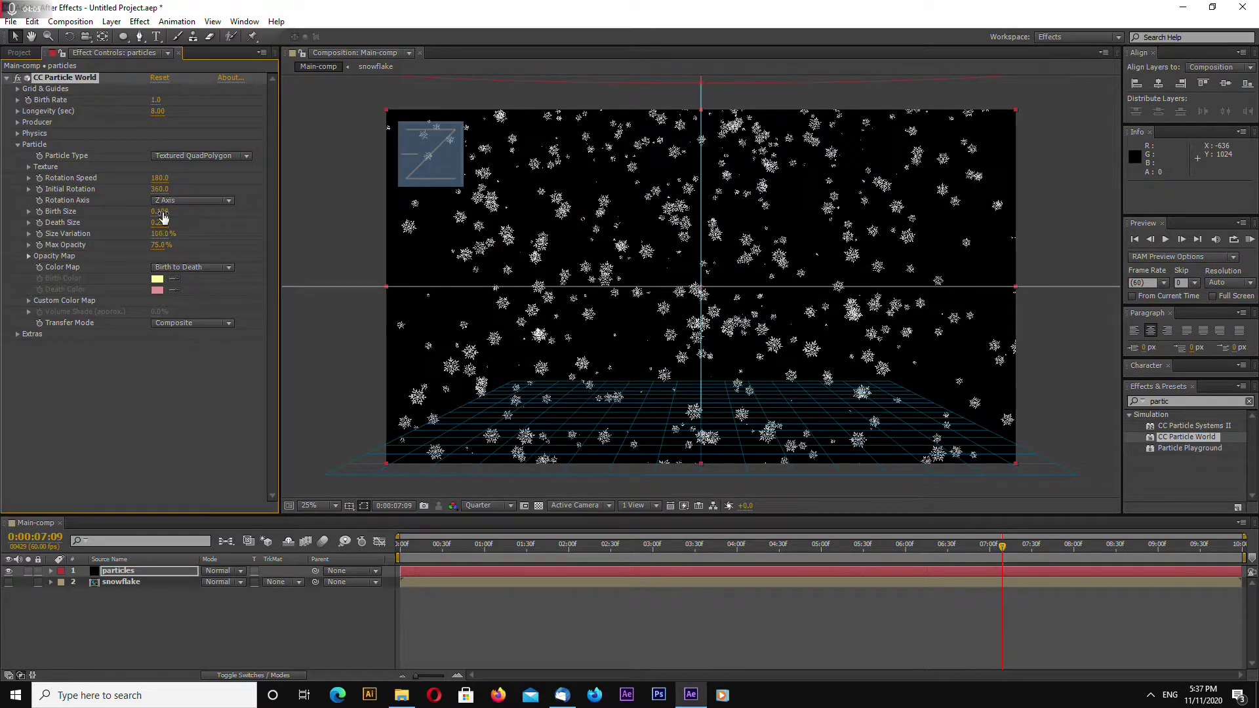
left_click(160, 211)
type("0.2")
key("Return")
left_click(160, 223)
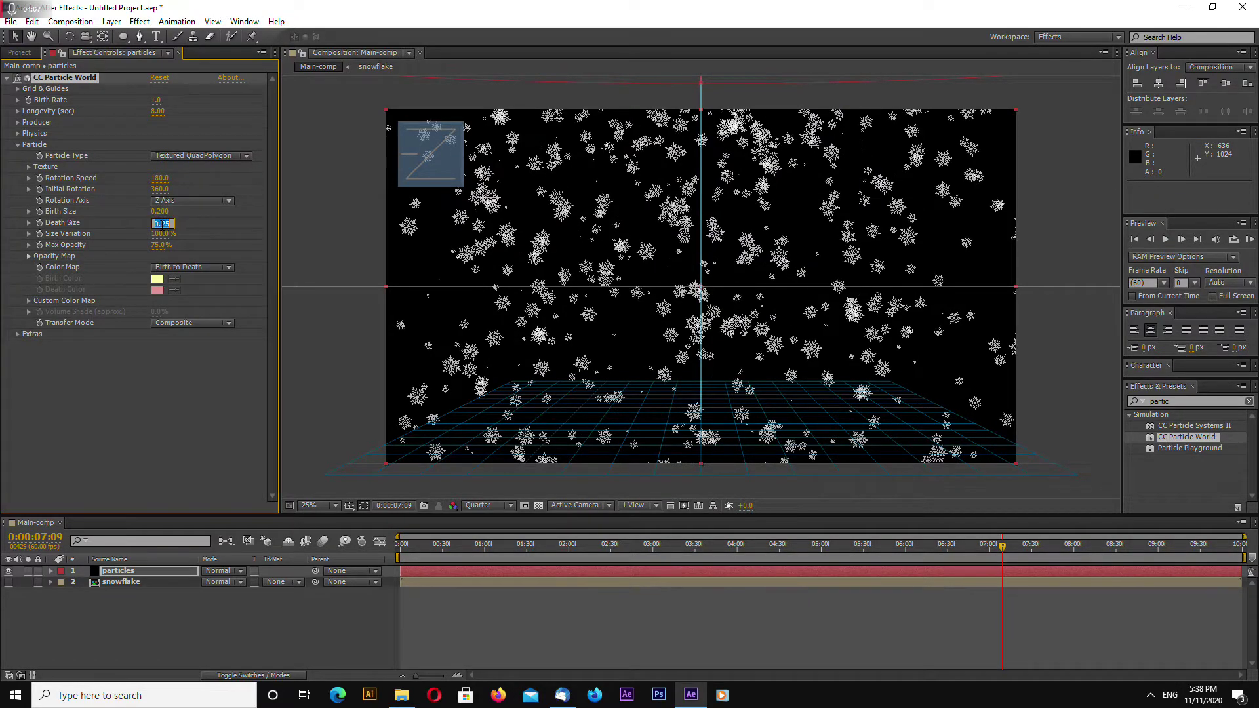
key("Return")
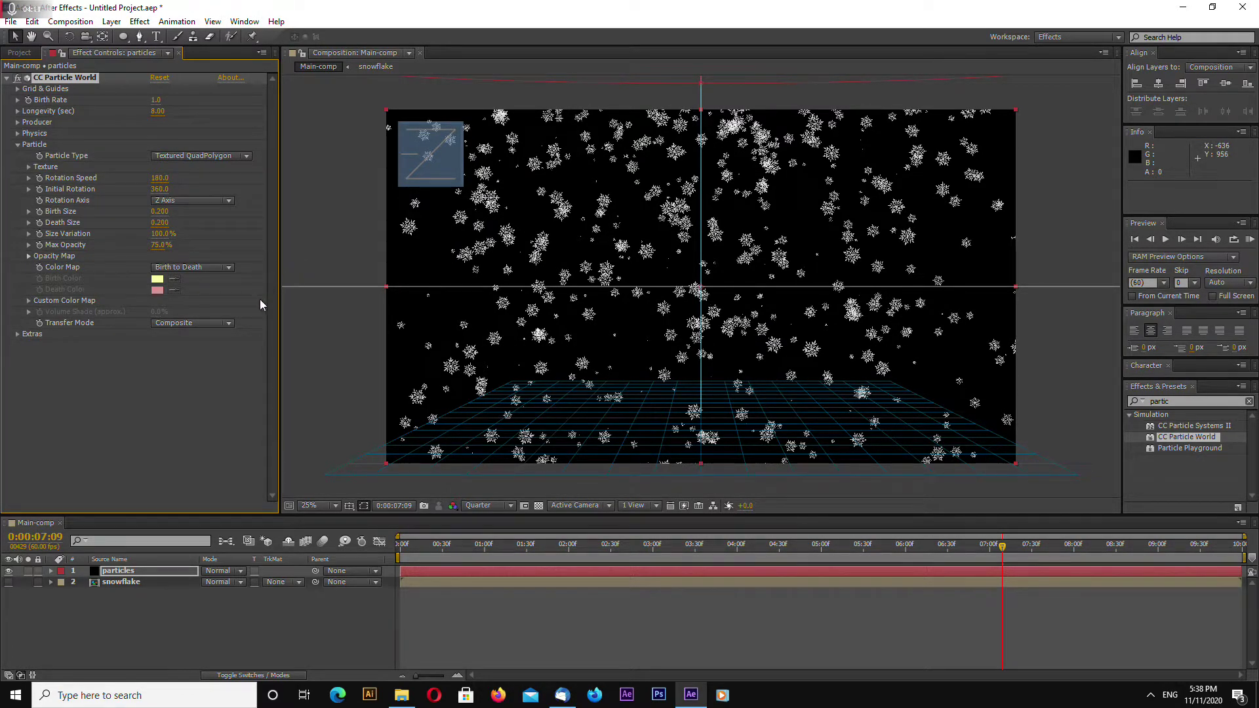
Set Max Opacity to 75% and preview the snowflakes at Full resolution.
left_click(159, 245)
type("100")
key("Return")
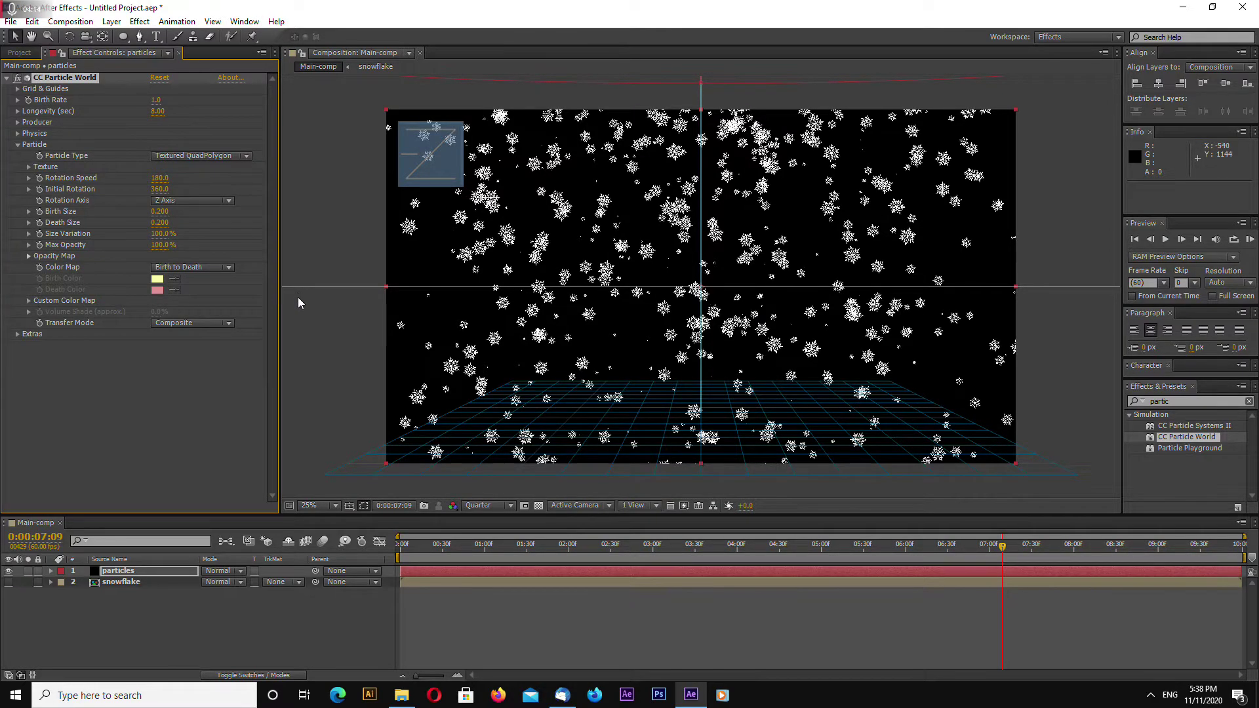
left_click(162, 245)
left_click(322, 368)
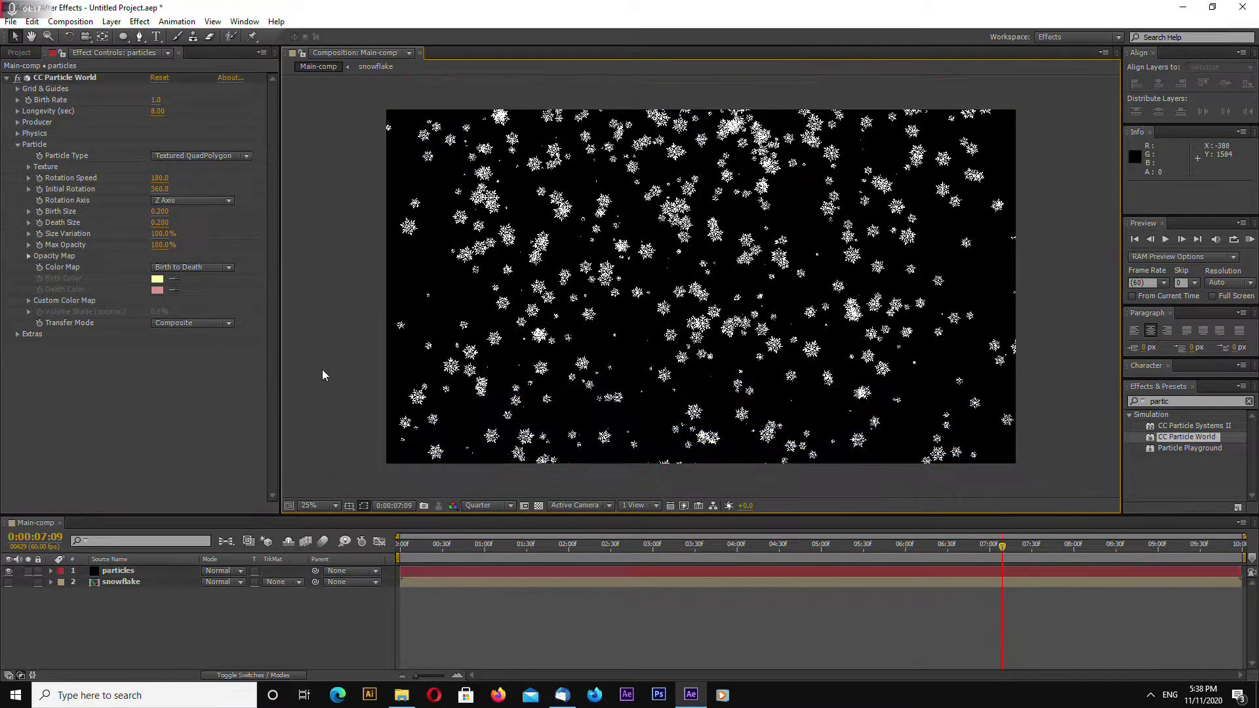
key("period")
left_click(488, 505)
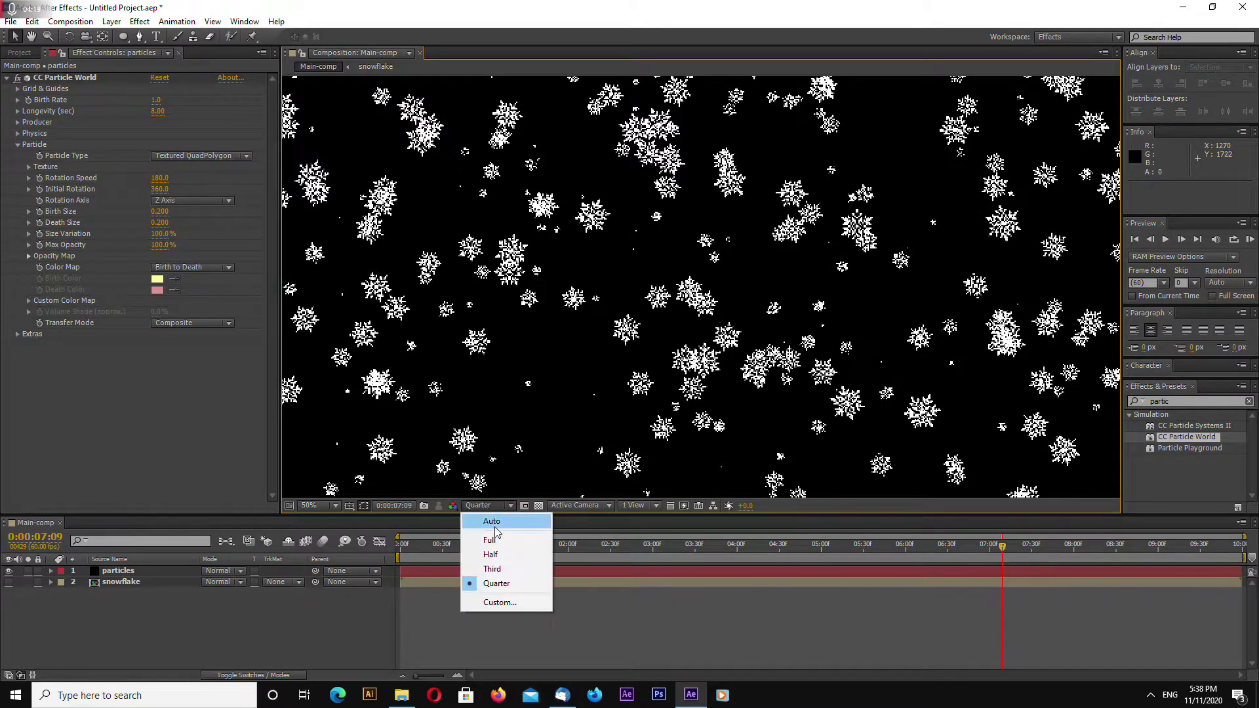
left_click(486, 521)
key("comma")
left_click(161, 245)
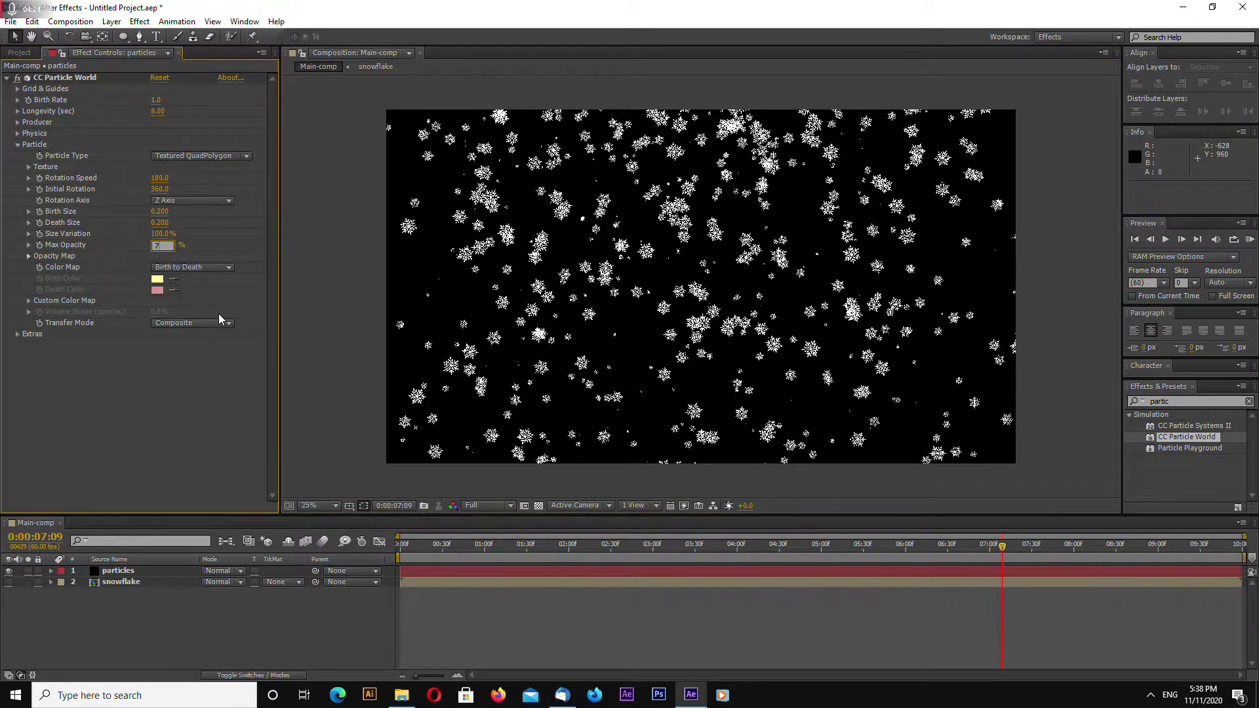
type("75")
key("Return")
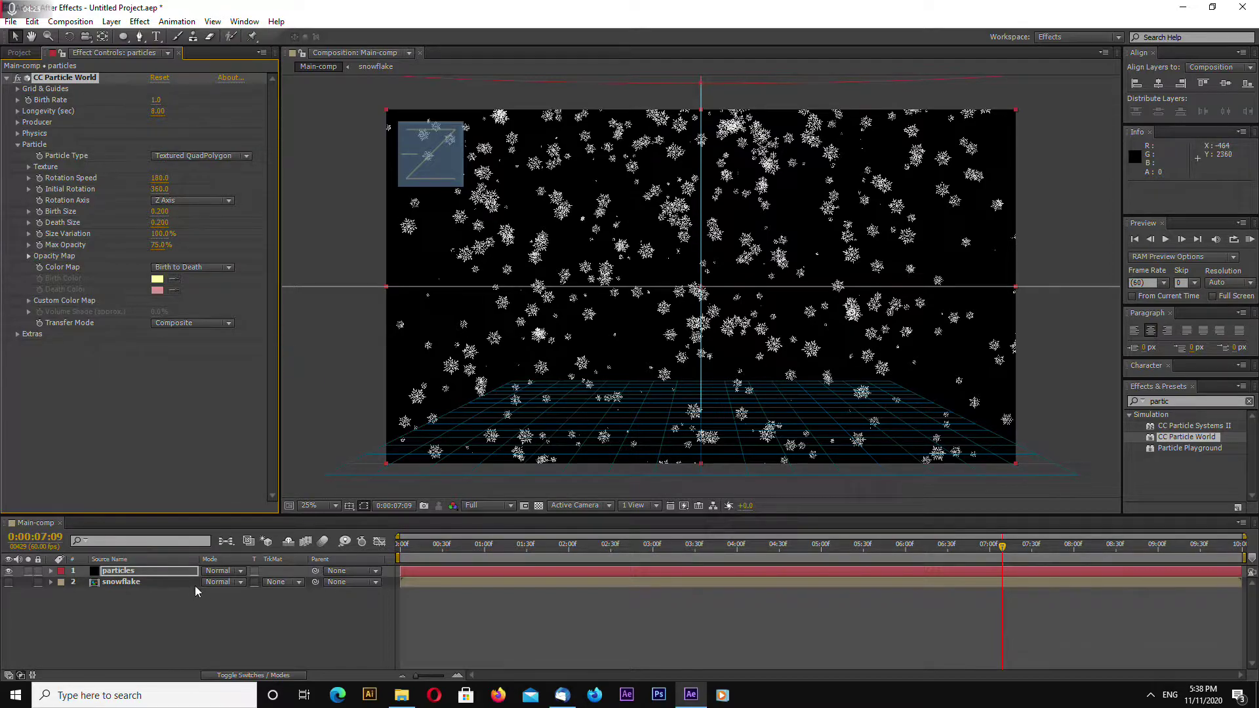
Add a solid named 'bg' and move it to the bottom of the layer stack.
left_click(143, 623)
right_click(144, 624)
mouse_move(199, 489)
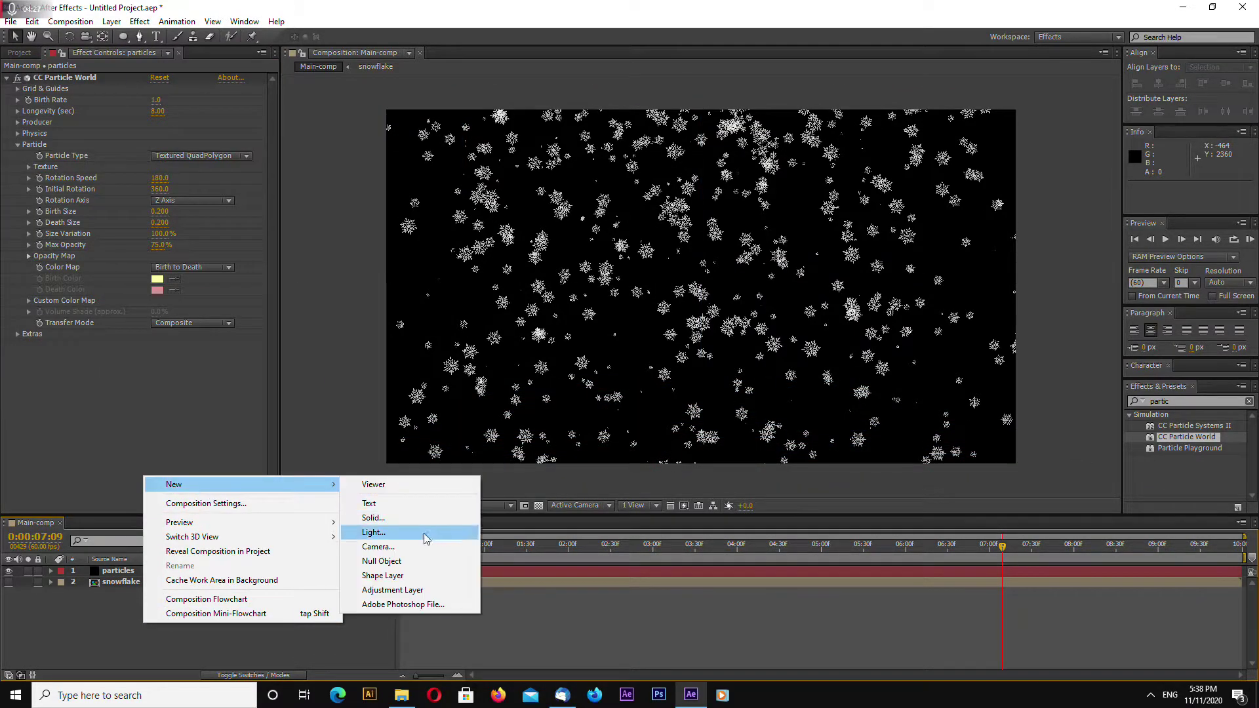
left_click(408, 518)
type("bg")
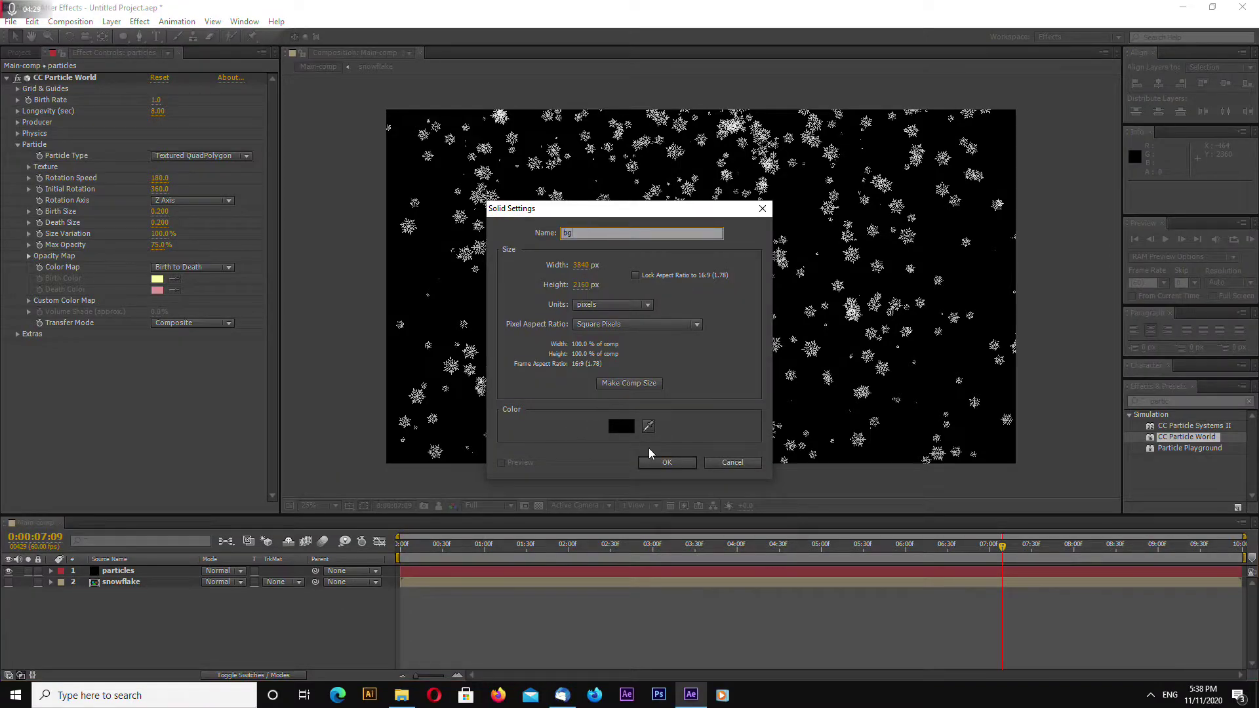
left_click(658, 462)
left_click_drag(118, 571, 166, 599)
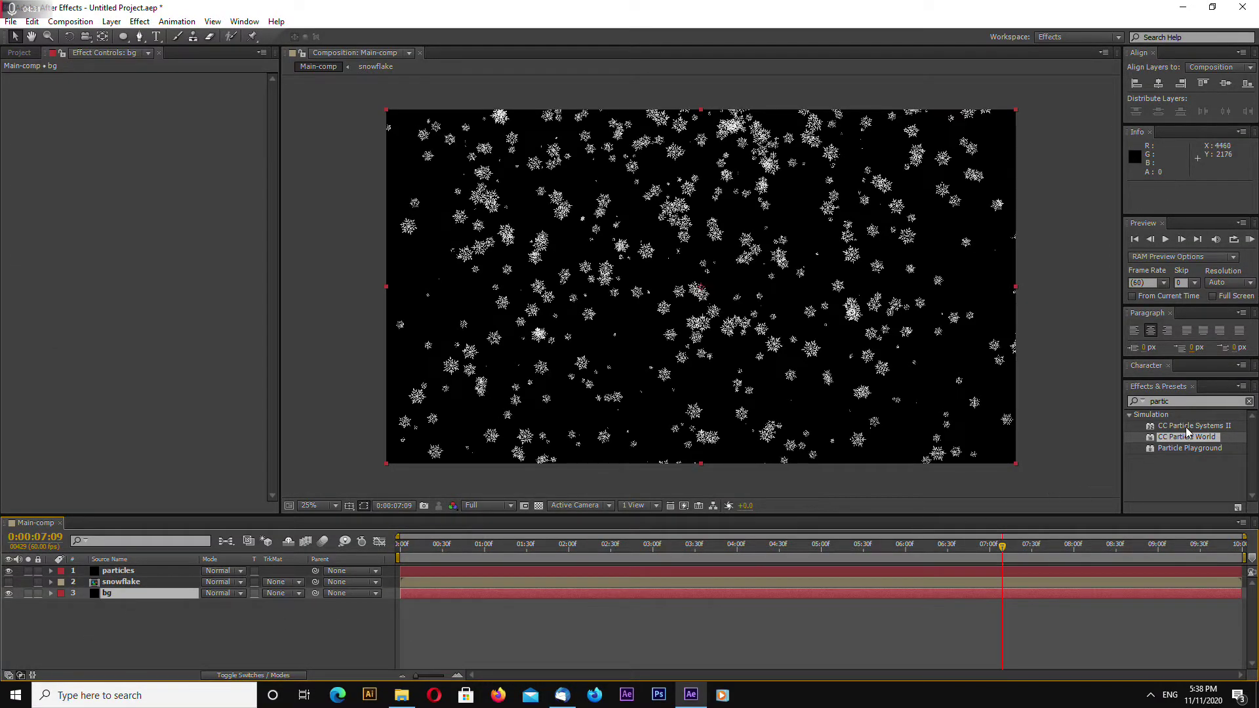
Fill the bg layer light grey (D7D7D7) with the Fill effect.
left_click(1129, 401)
type("fill")
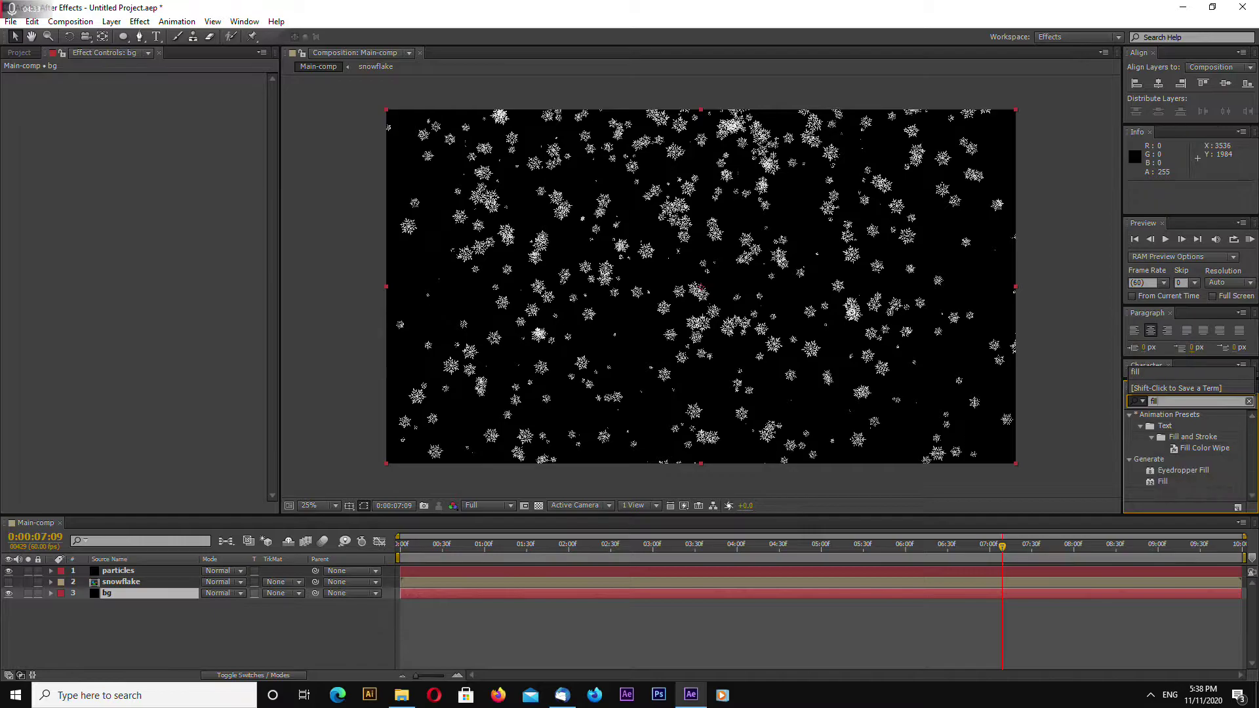
left_click_drag(1166, 482, 121, 595)
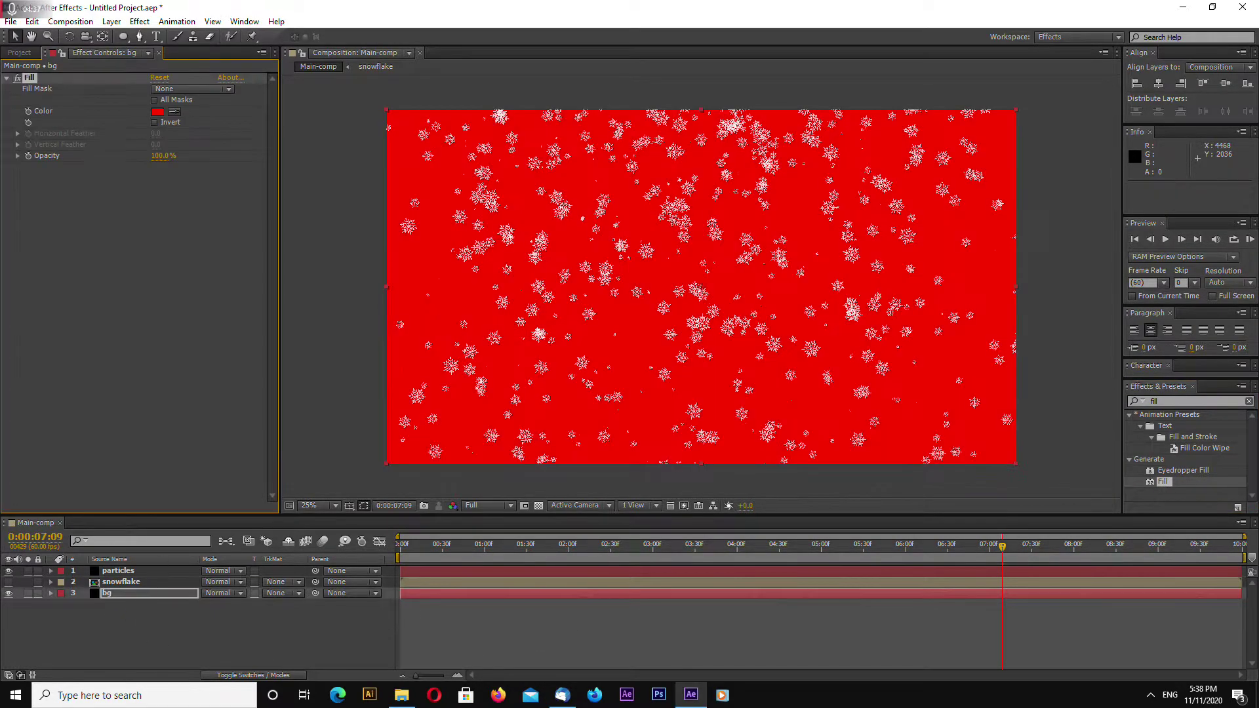
left_click(158, 112)
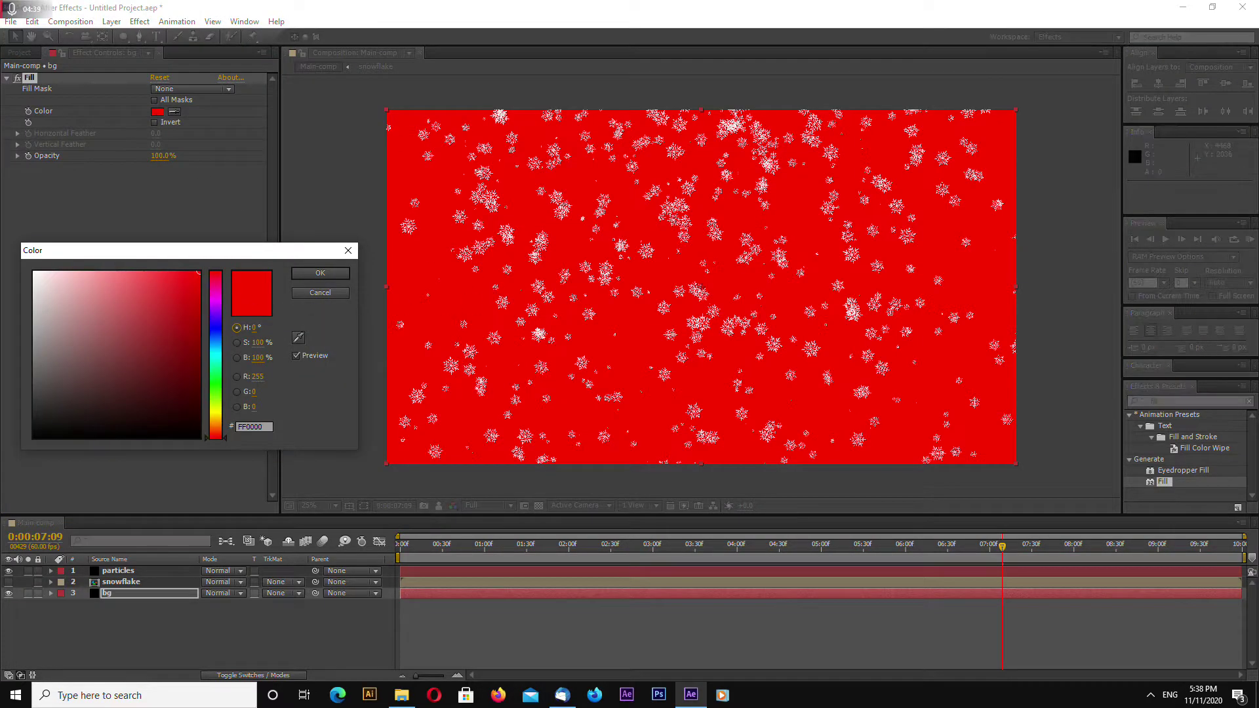
left_click(34, 296)
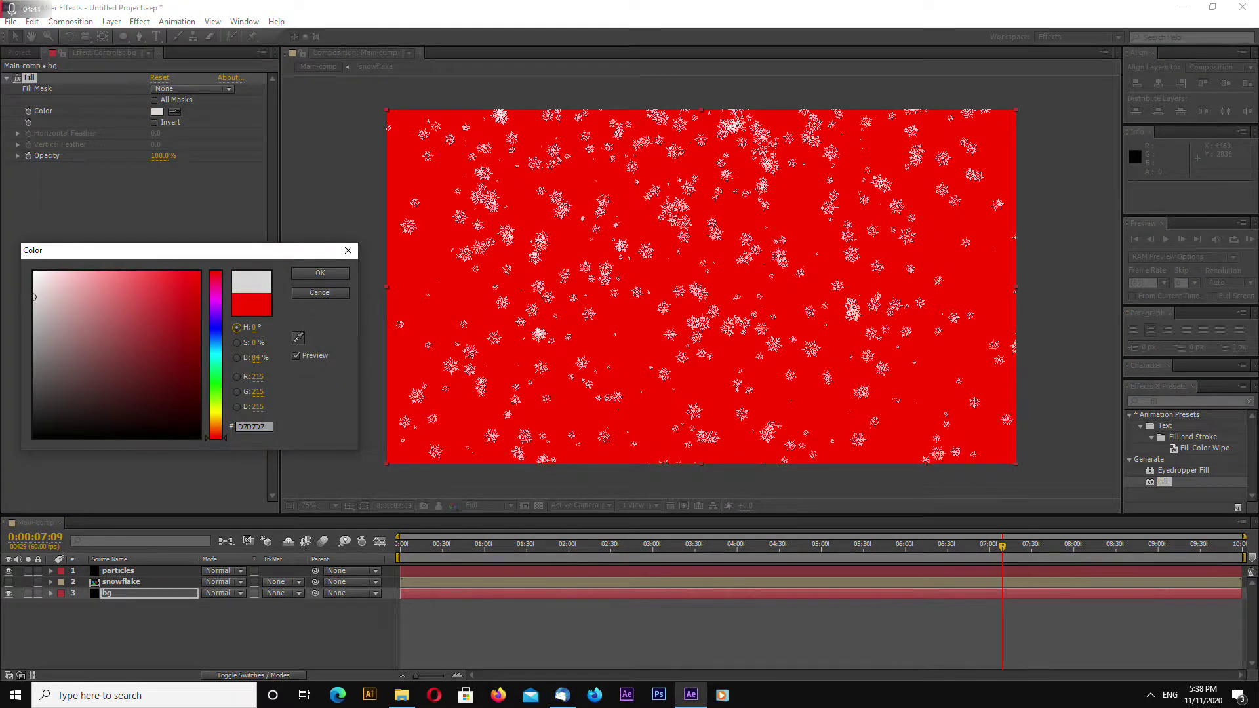
left_click(315, 274)
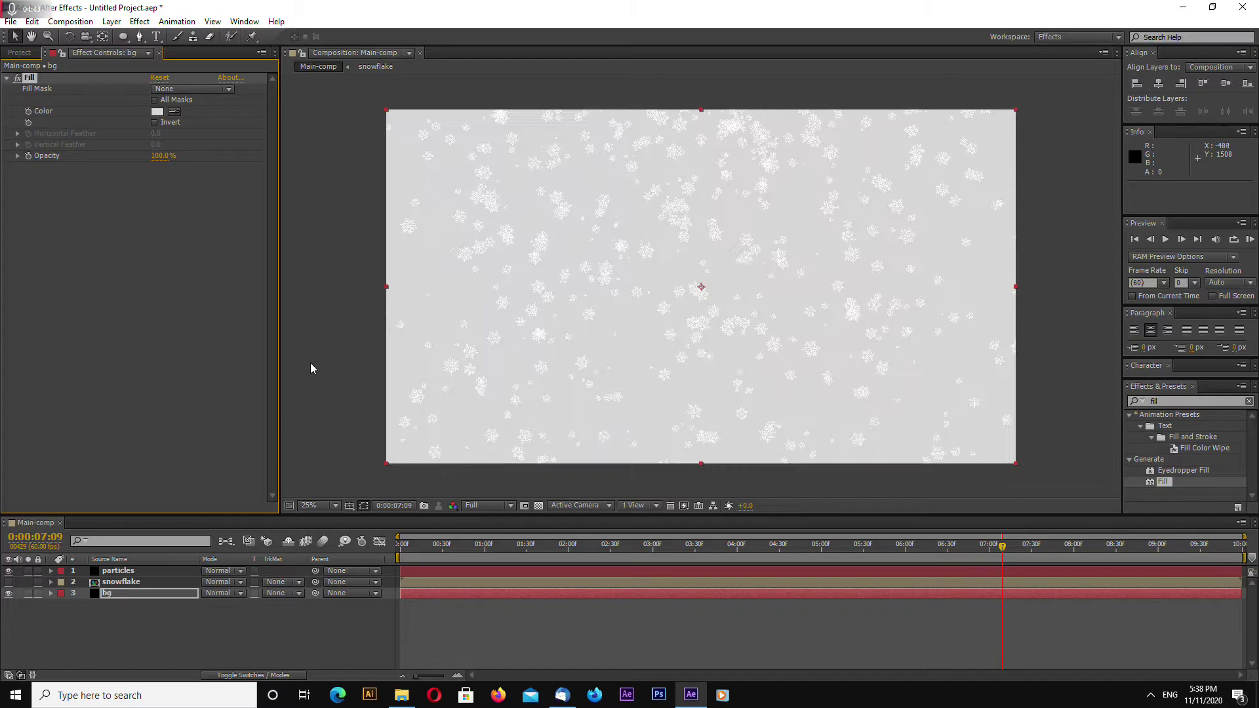
left_click(121, 573)
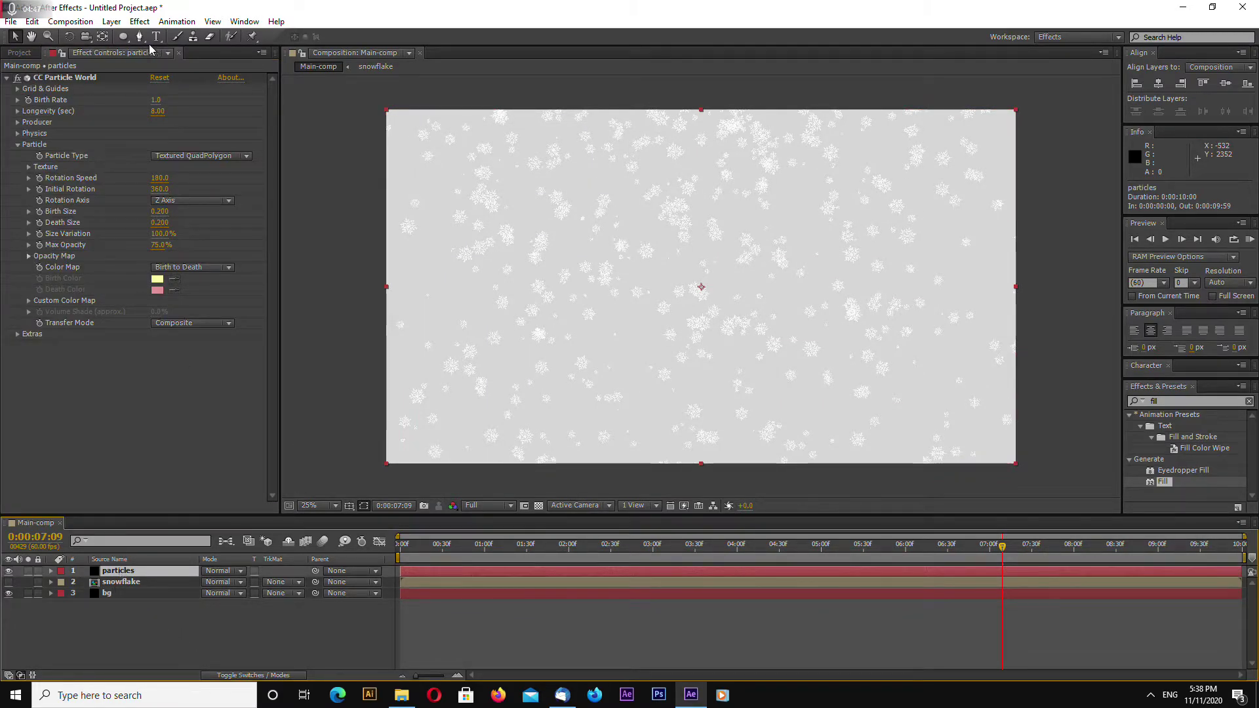
Add a Drop Shadow layer style to the particles layer.
left_click(112, 22)
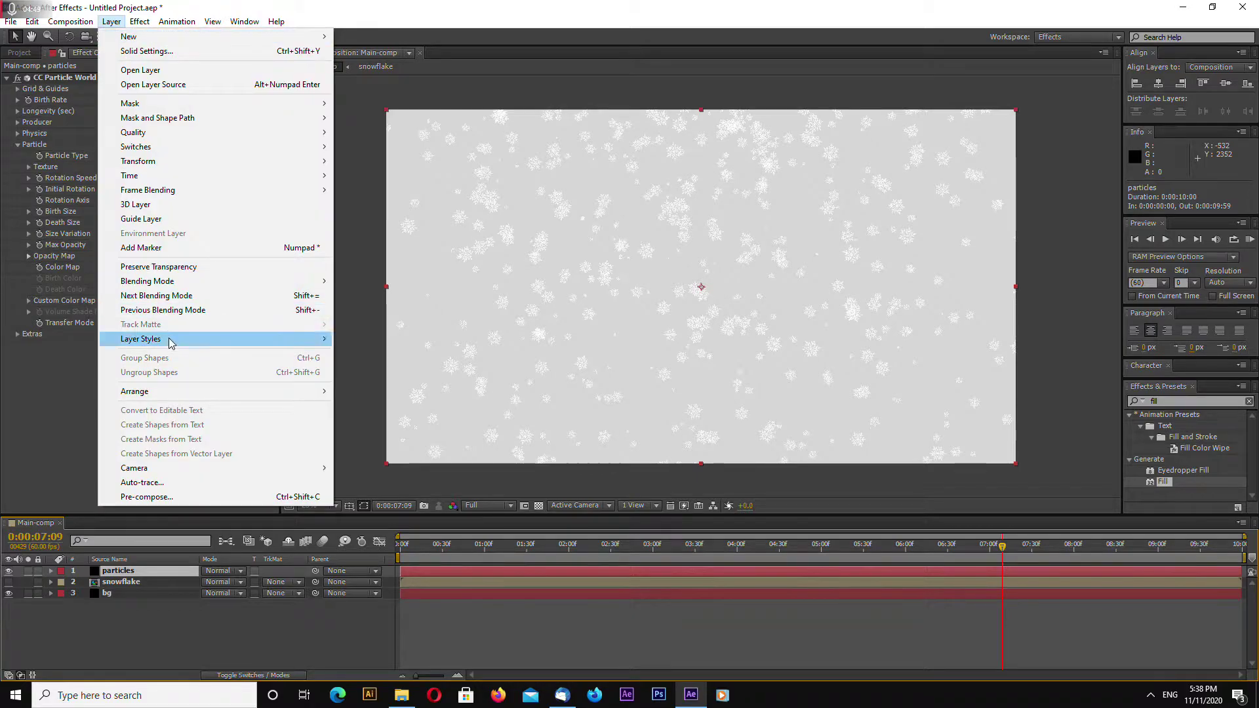
mouse_move(141, 338)
left_click(367, 389)
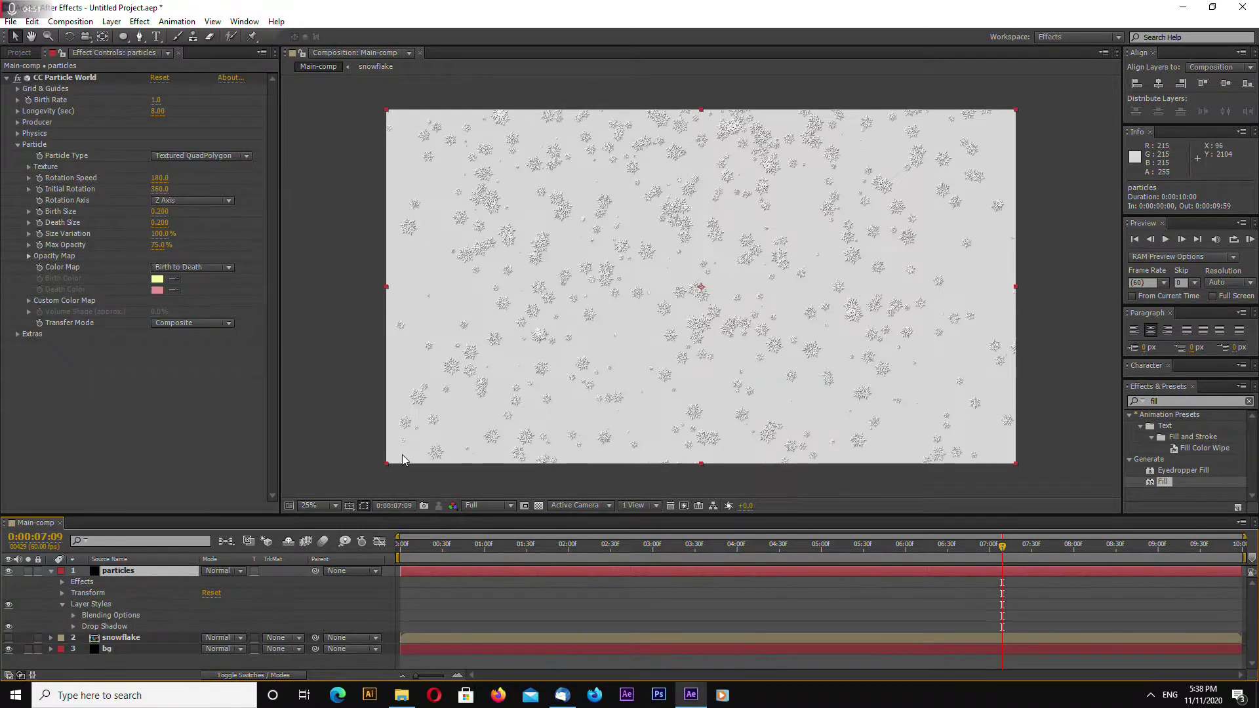
Set the Drop Shadow opacity to 25% and zoom the preview to check the shadows.
left_click(74, 626)
mouse_move(309, 518)
left_mouse_down()
mouse_move(306, 502)
mouse_move(305, 512)
left_mouse_up()
left_click(209, 577)
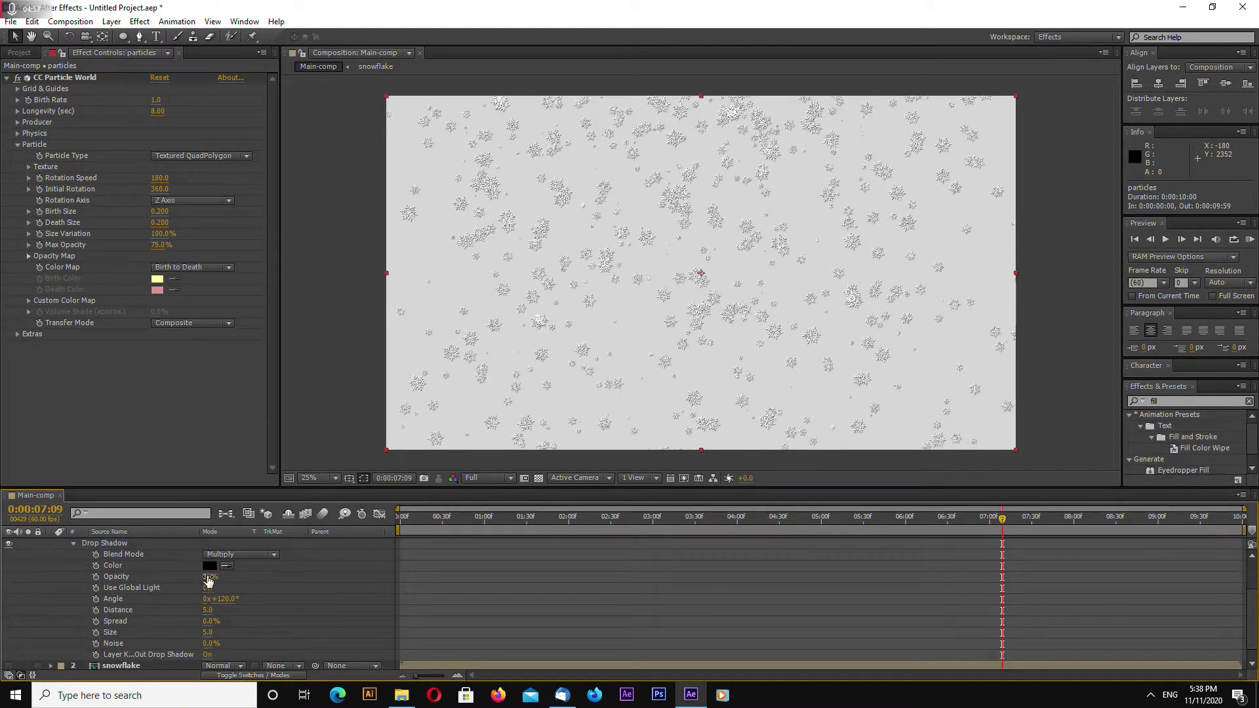
type("25")
key("Return")
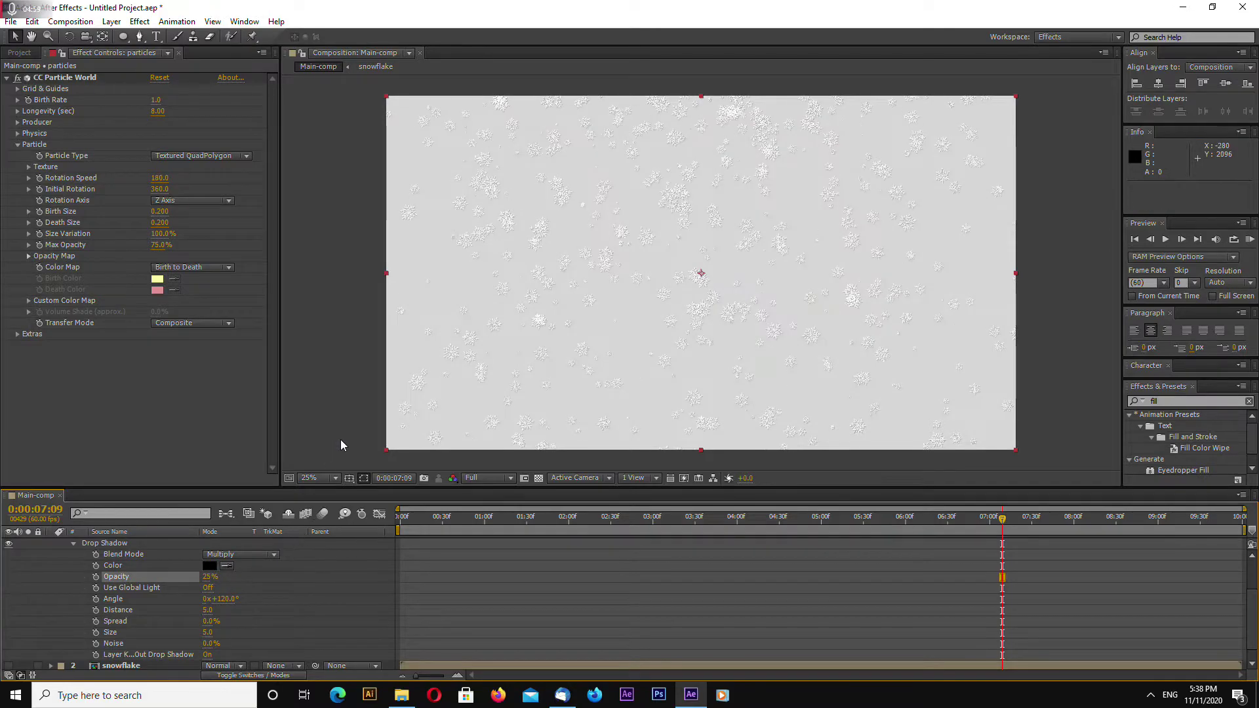
key("period")
key("period")
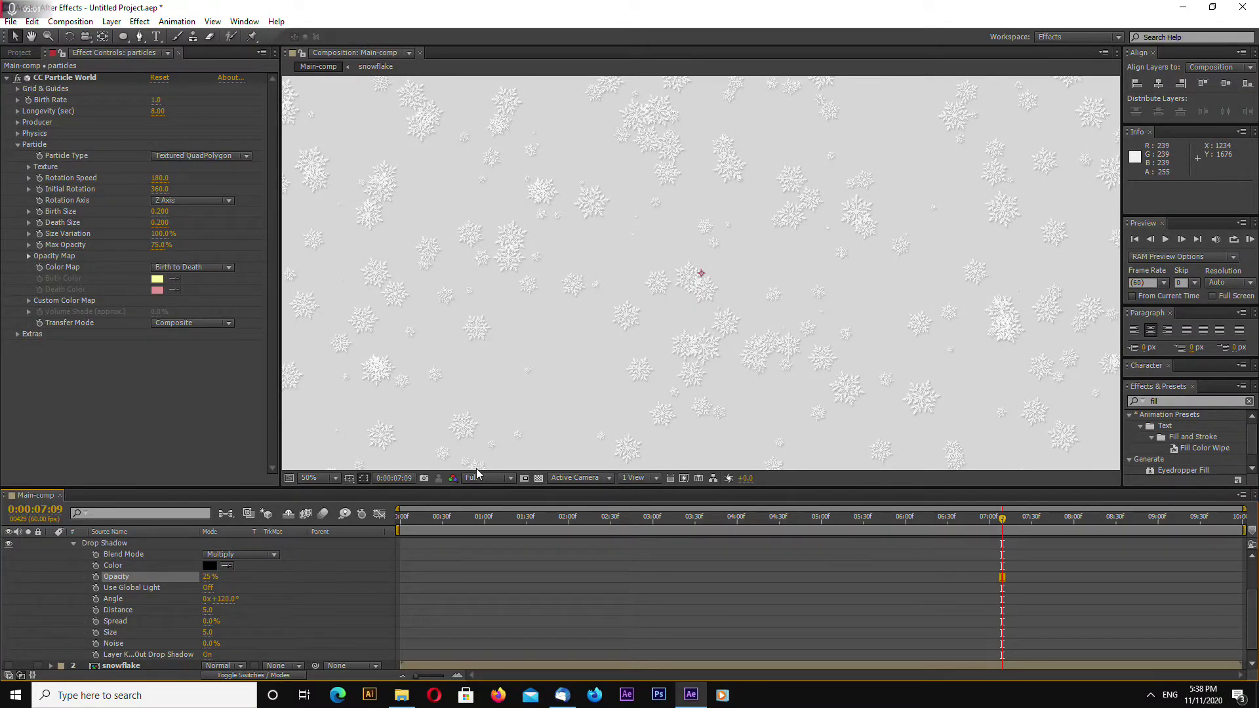
key("comma")
Collapse the drop shadow and particles layer properties, leaving the particles layer selected.
left_click(74, 545)
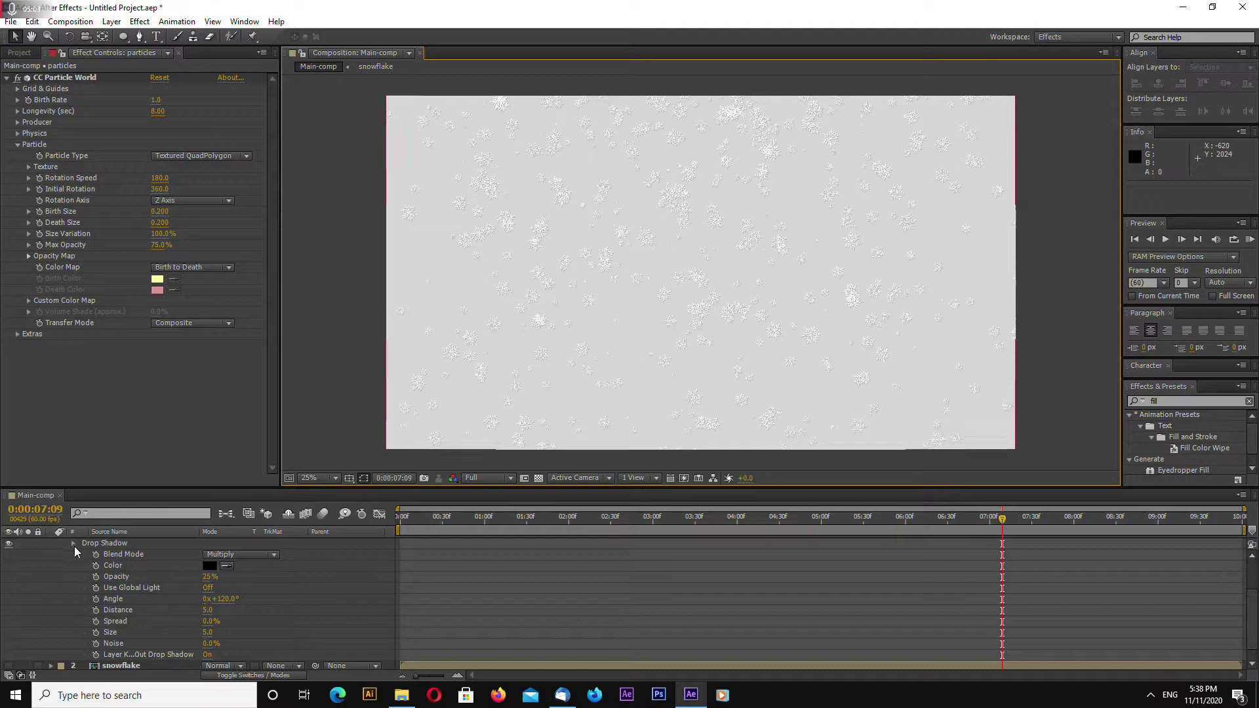
left_click(74, 545)
left_click(49, 545)
left_click(122, 544)
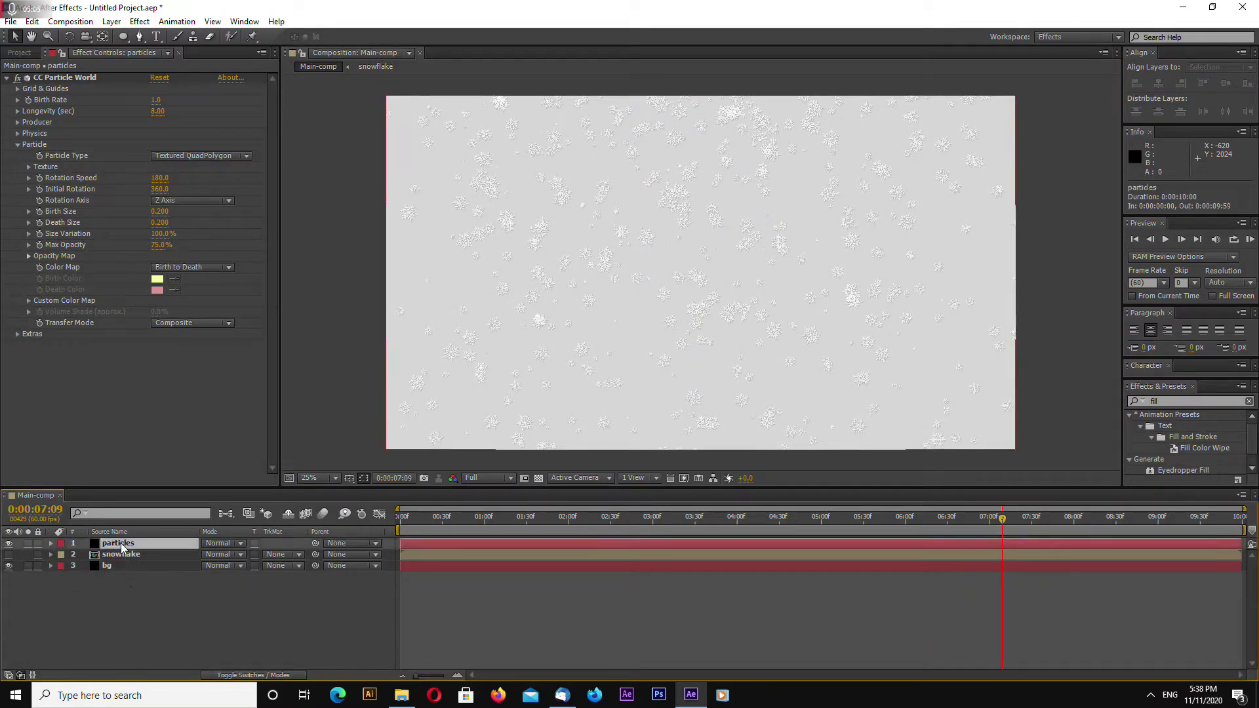
left_click(202, 611)
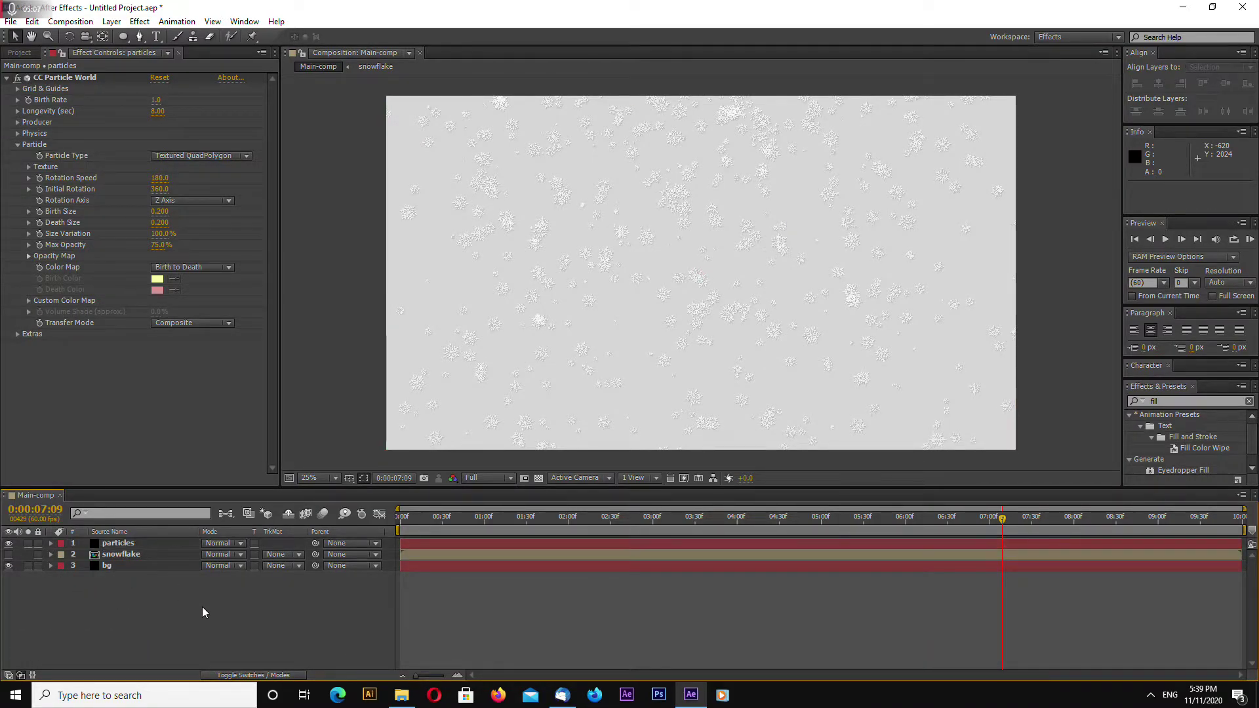
left_click(18, 145)
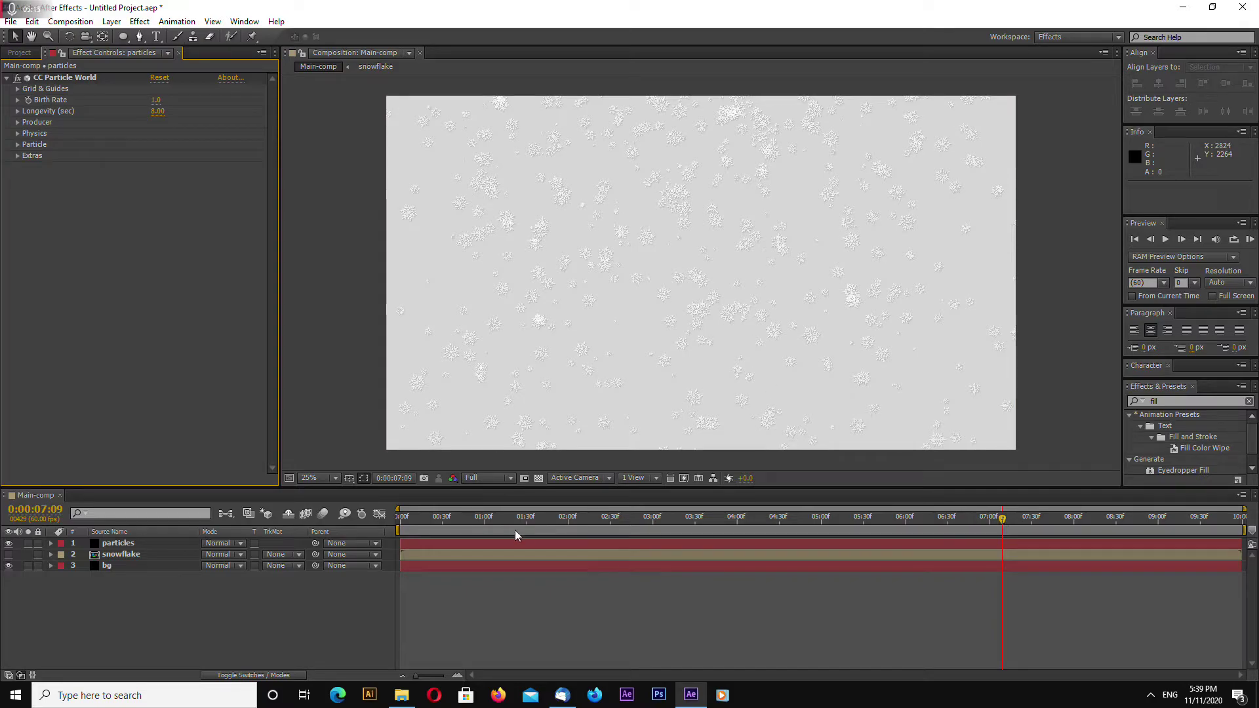
left_click(486, 544)
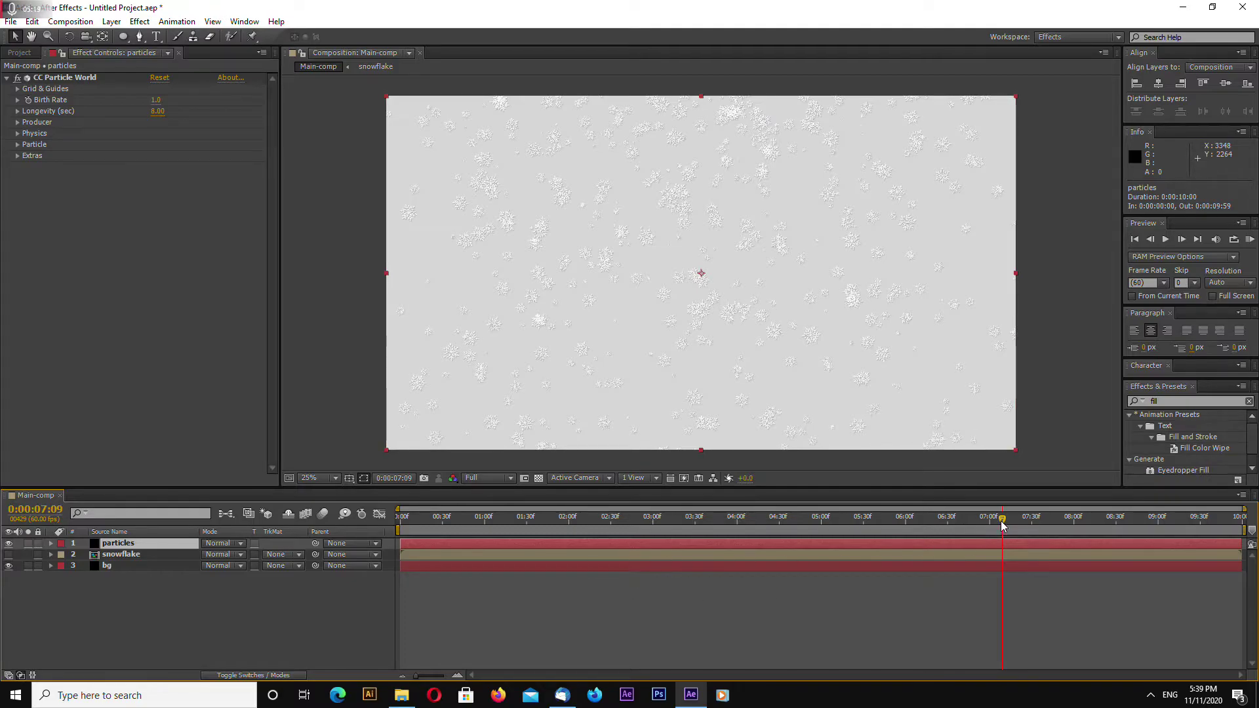
left_click_drag(1002, 523, 1075, 523)
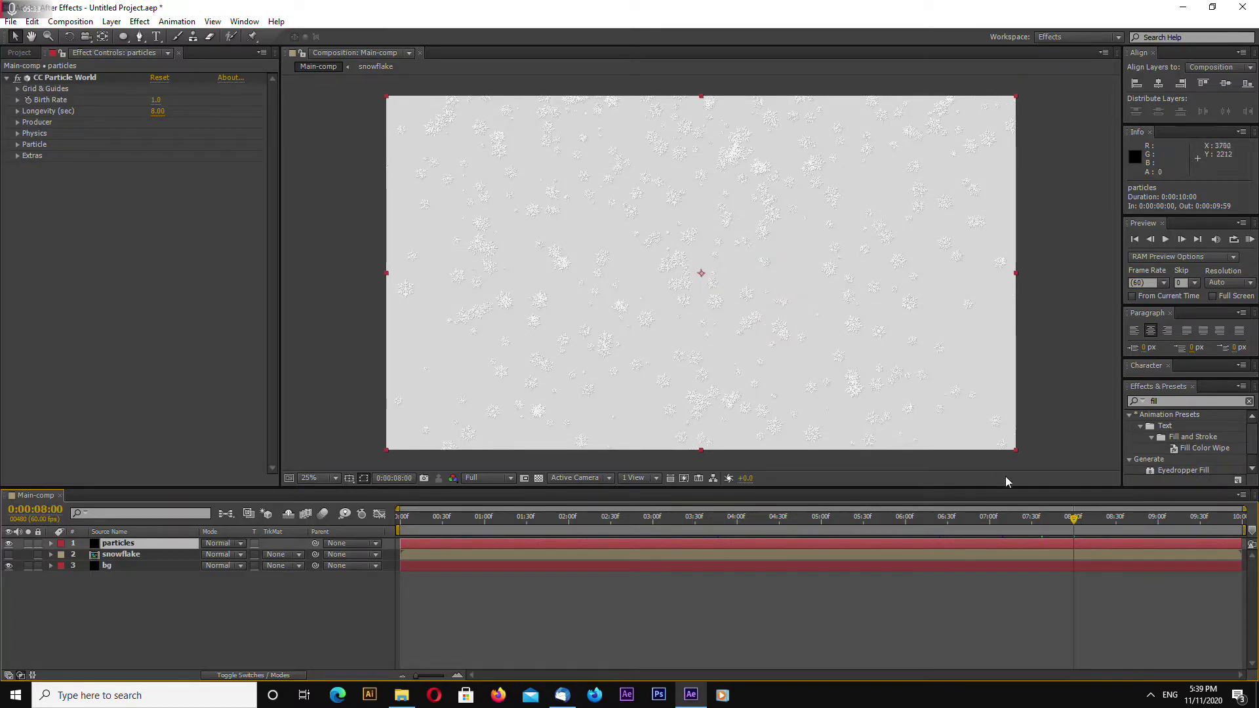
Mark 8:00 on the particles layer and slide the layer left until the marker sits at 0:00.
left_click(112, 21)
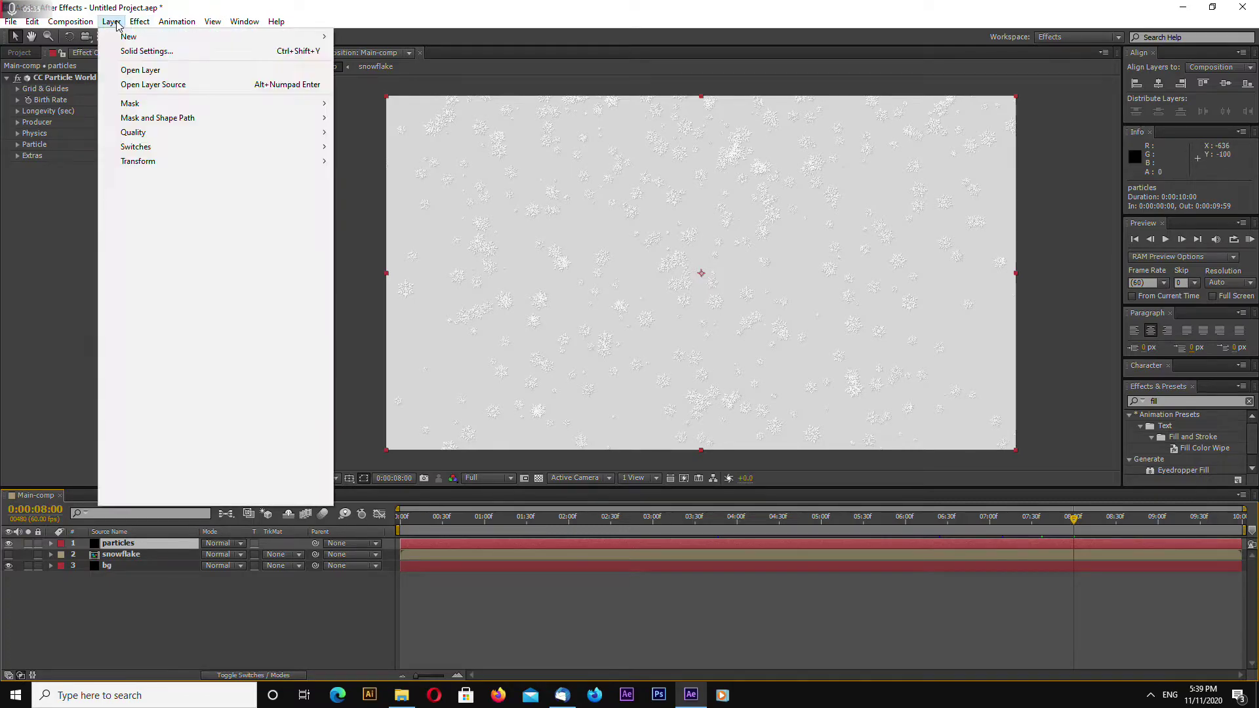
left_click(169, 249)
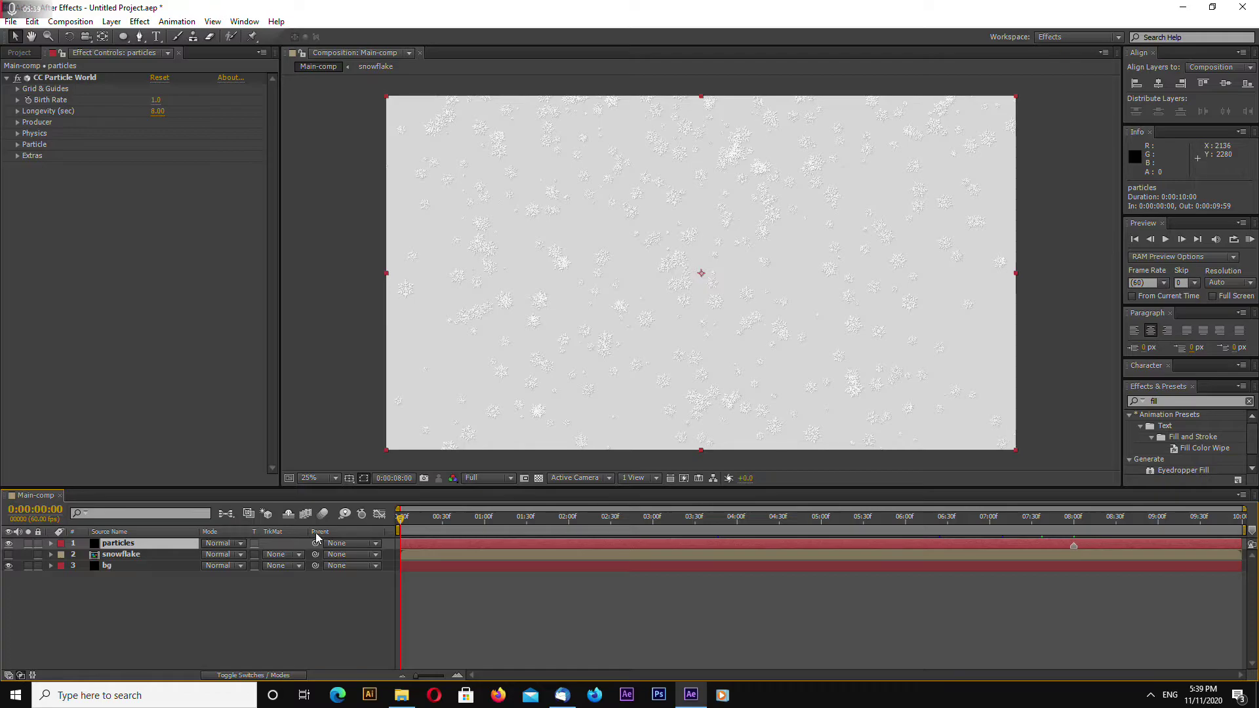
key("Home")
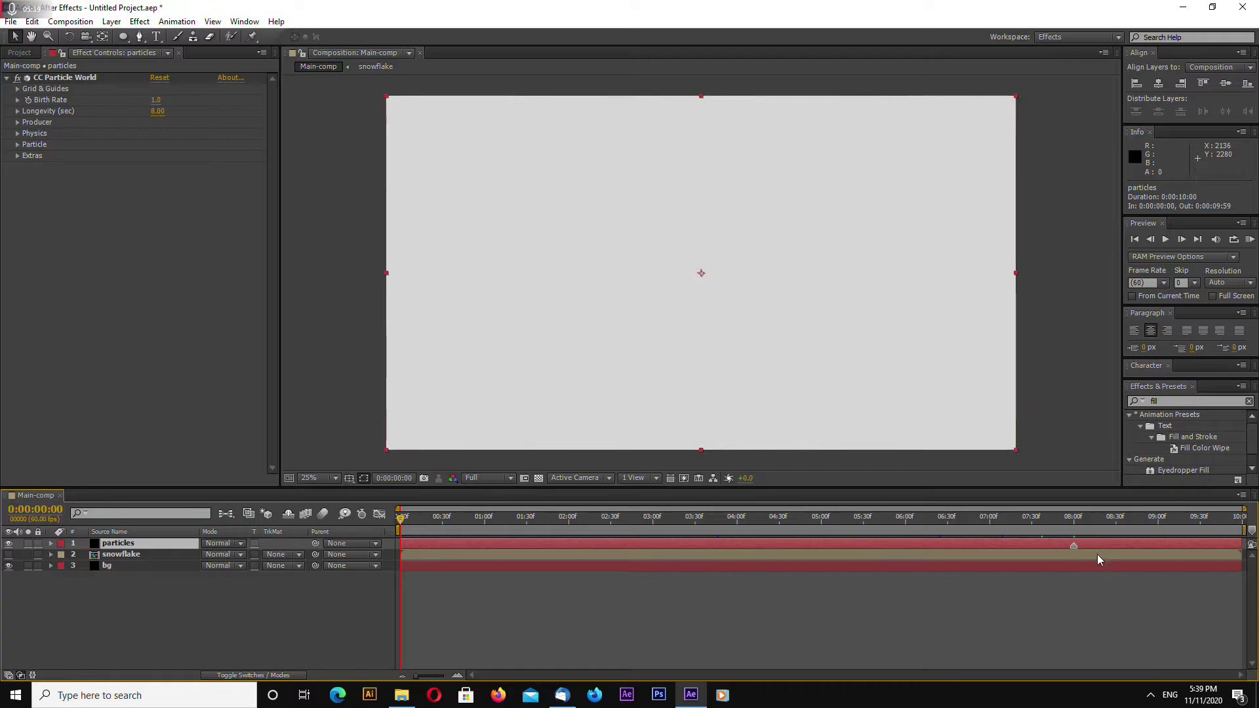
left_click_drag(1080, 545, 427, 574)
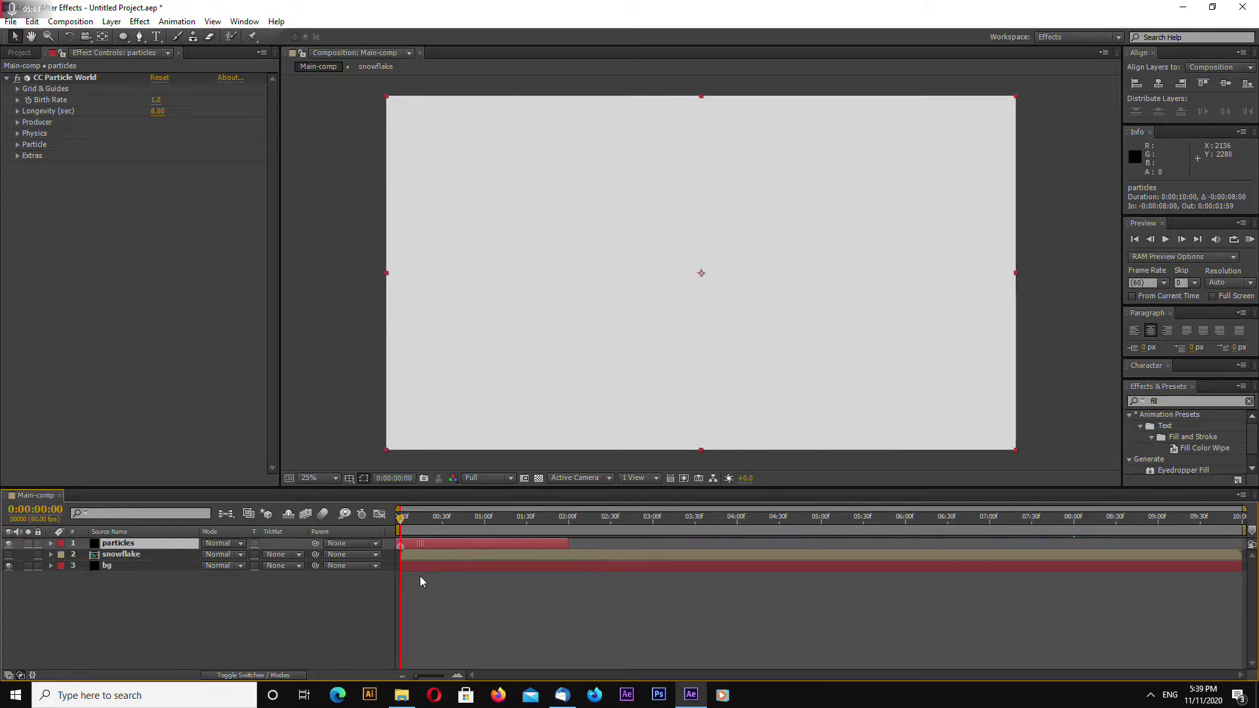
Extend the particles layer's out point to the end of the 10-second comp.
key("equal")
key("equal")
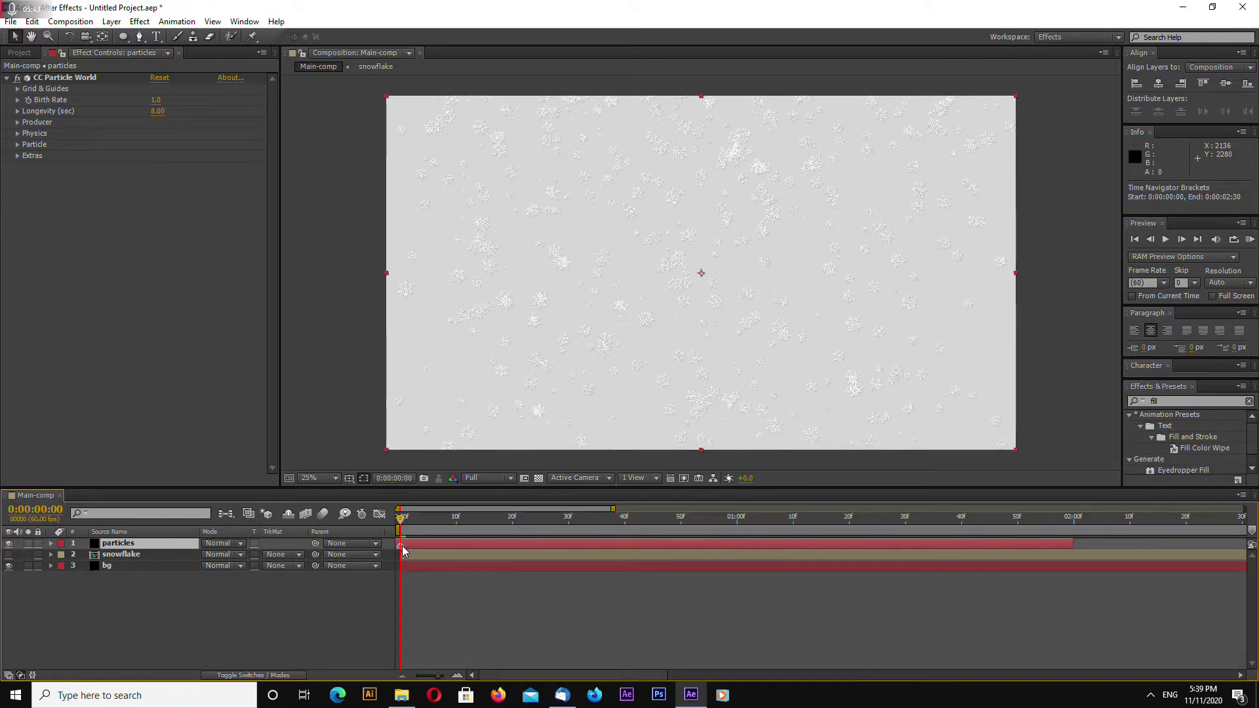
key("minus")
key("minus")
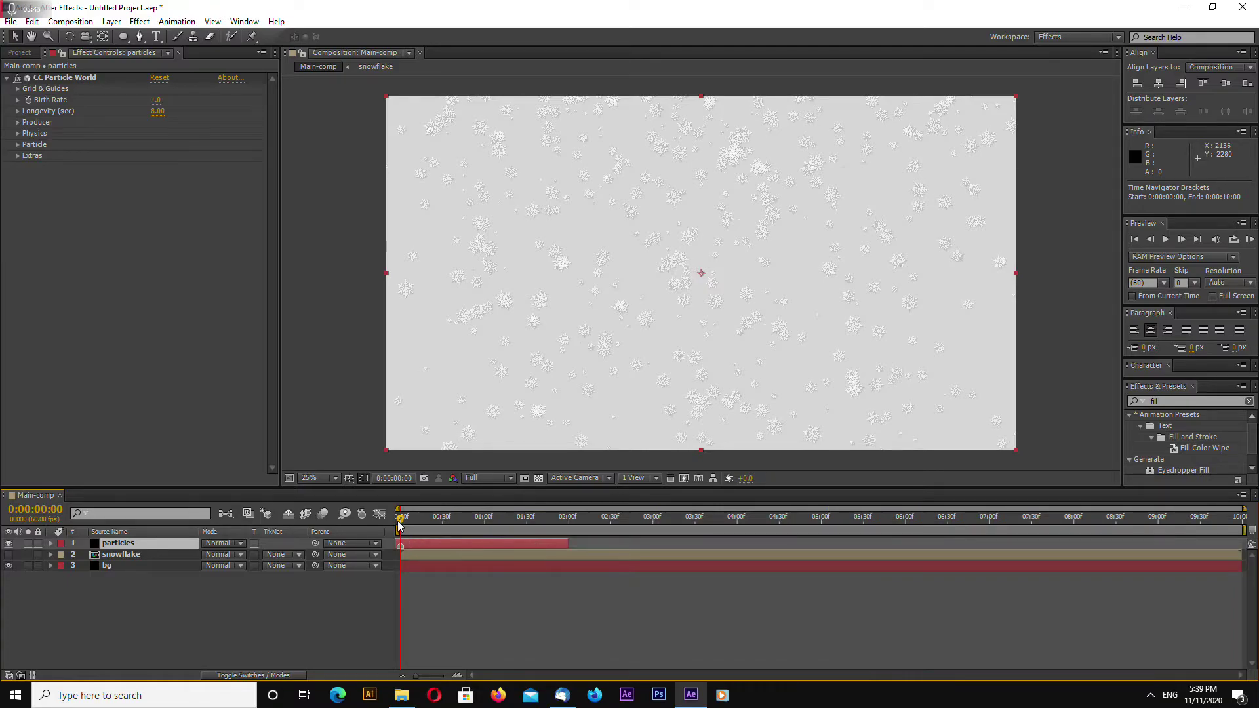
left_click_drag(568, 544, 1243, 567)
left_click(687, 618)
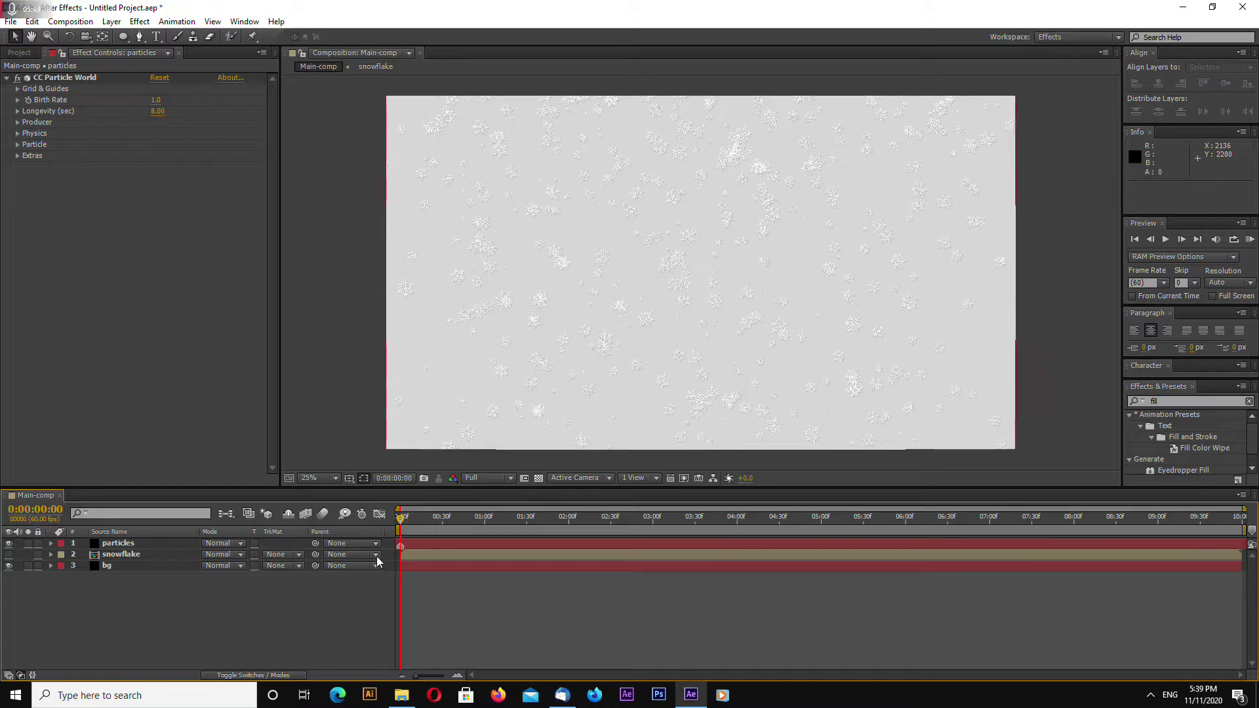
Check the snow near the comp end and duplicate the particles layer.
left_click_drag(398, 550, 425, 558)
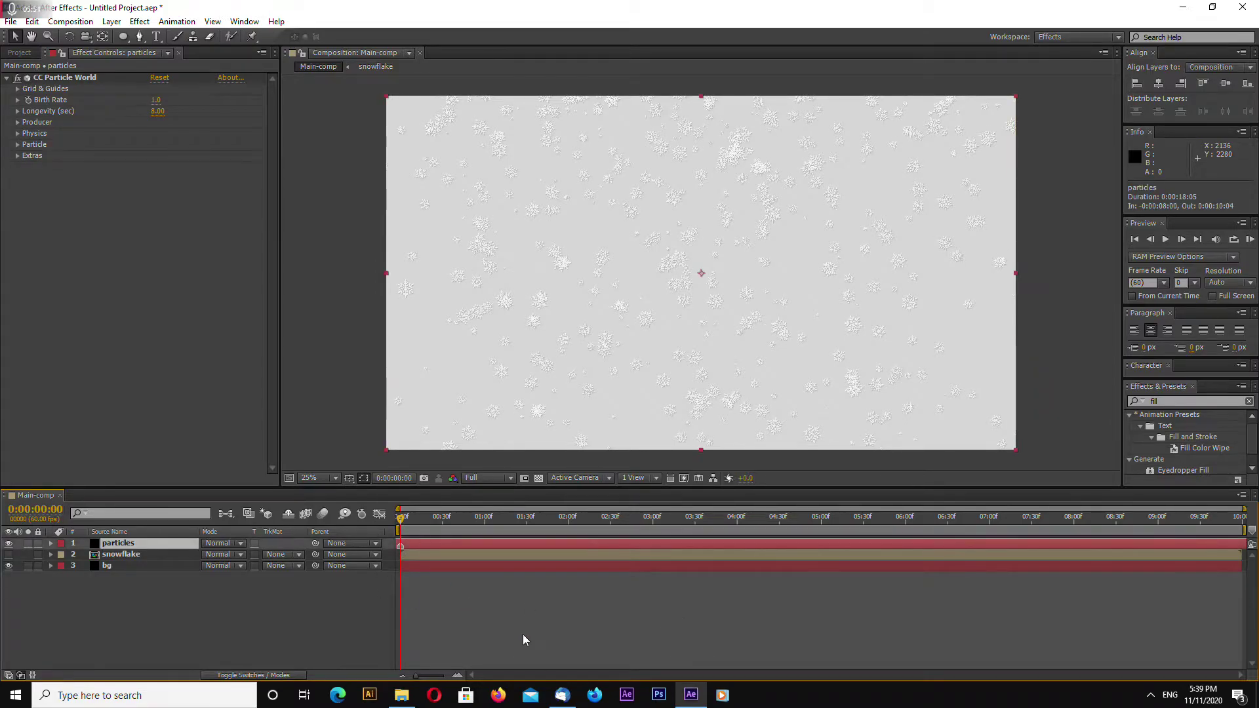
left_click_drag(1070, 522, 397, 547)
key("ctrl+d")
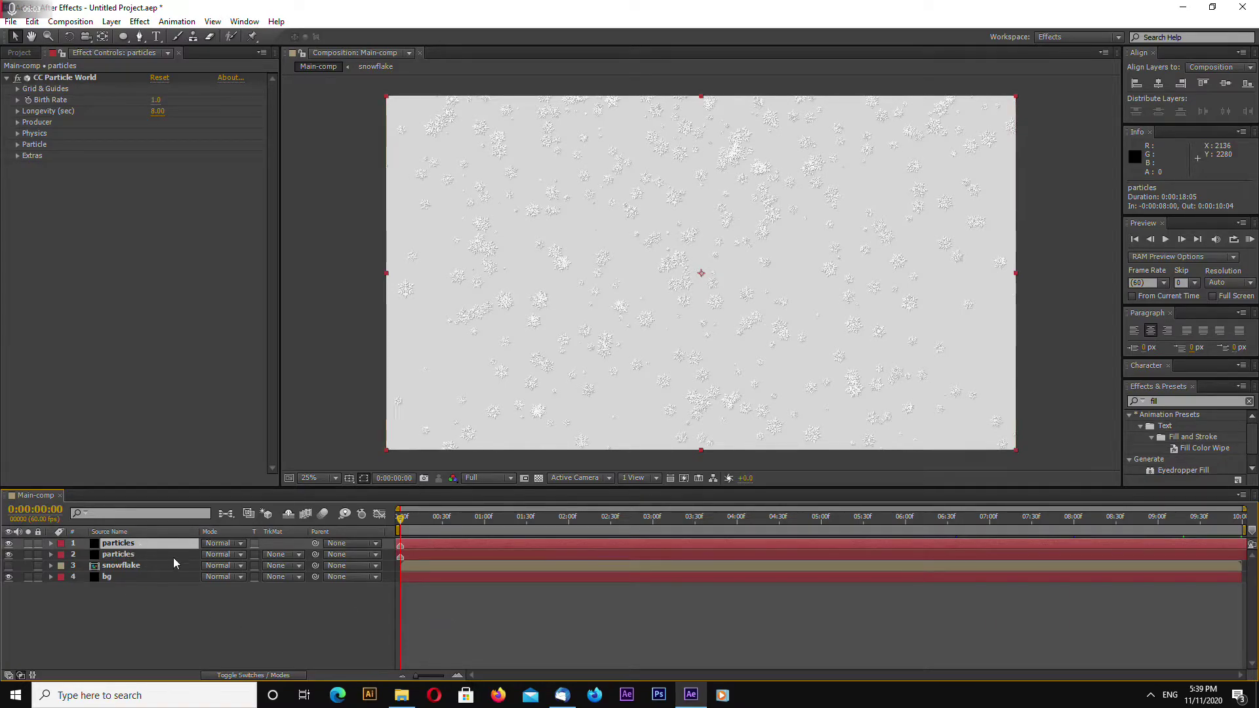
Slide the duplicate so its in point is 0:00:02:00.
left_click_drag(402, 525, 1242, 525)
left_click_drag(413, 544, 1219, 553)
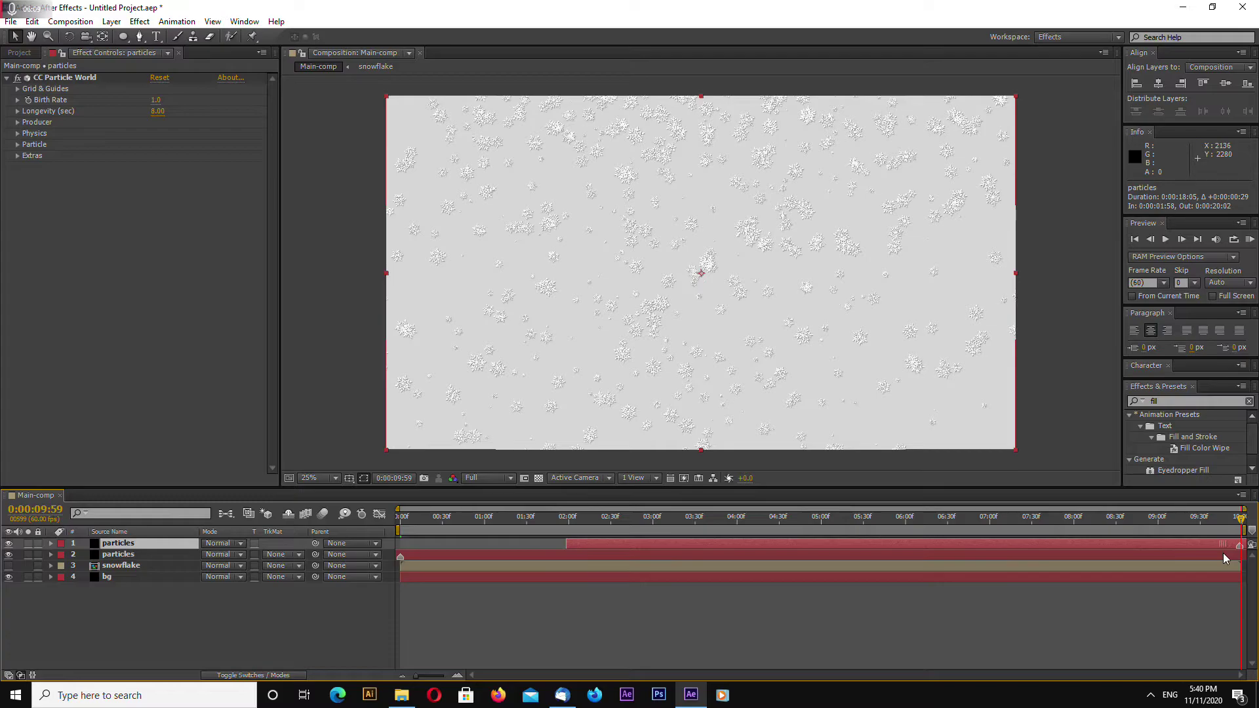
key("equal")
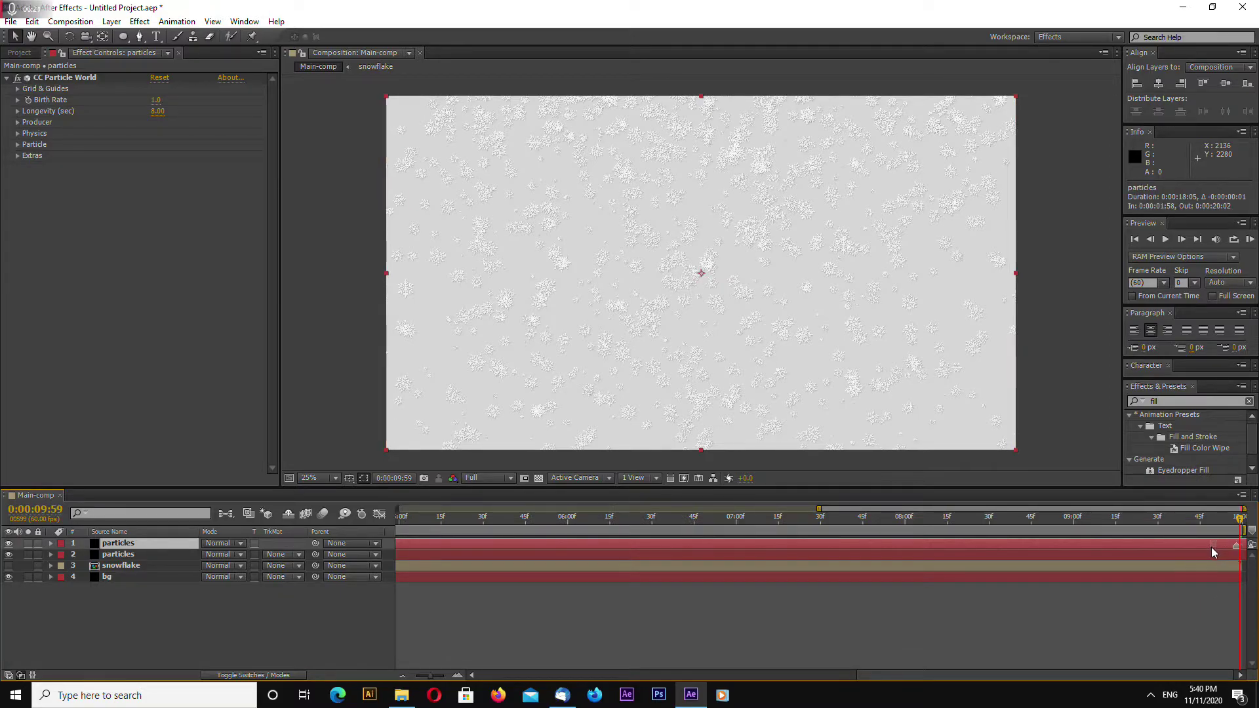
left_click_drag(1210, 547, 1215, 547)
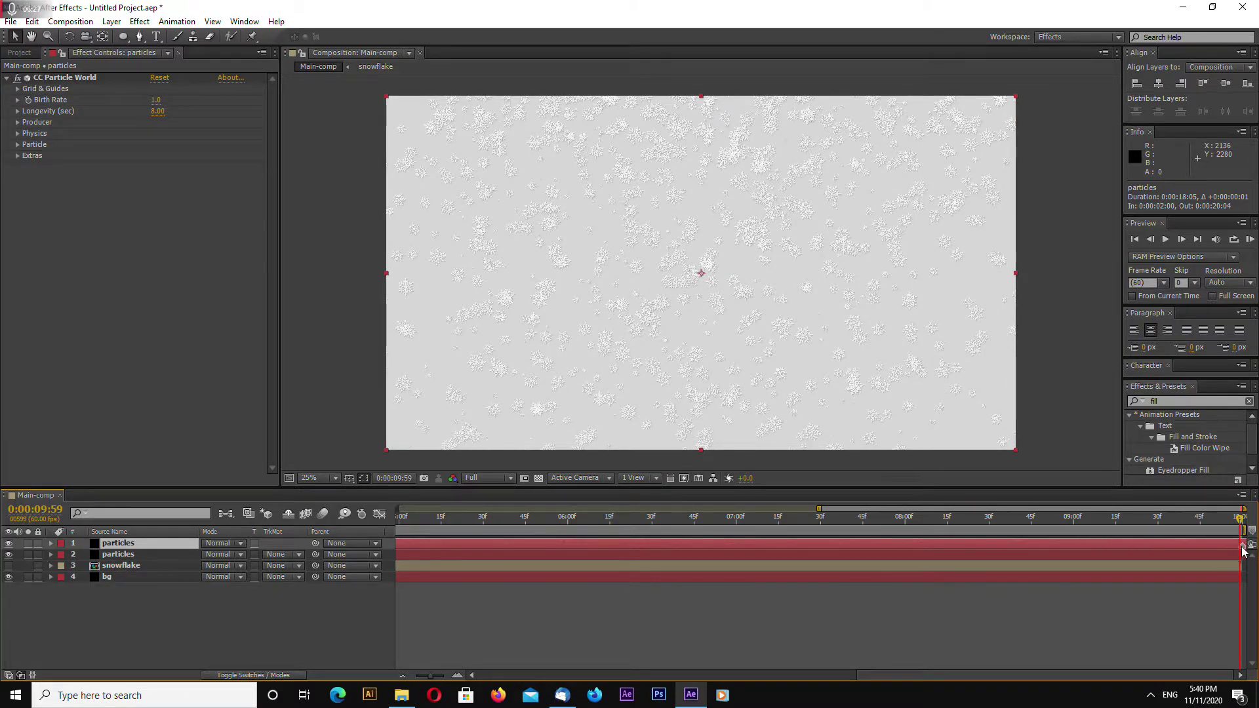
key("semicolon")
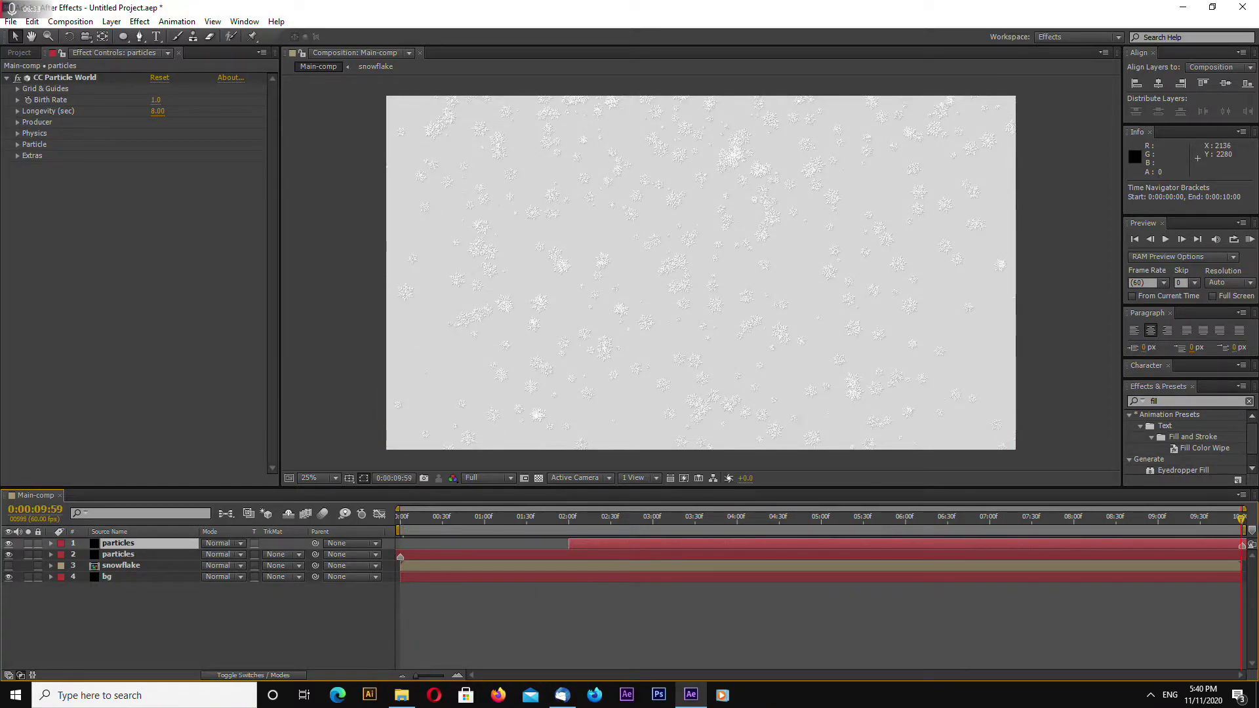
Keyframe the original layer's Birth Rate at 0:00:02:00 and set it to 0 one frame later.
left_click(569, 525)
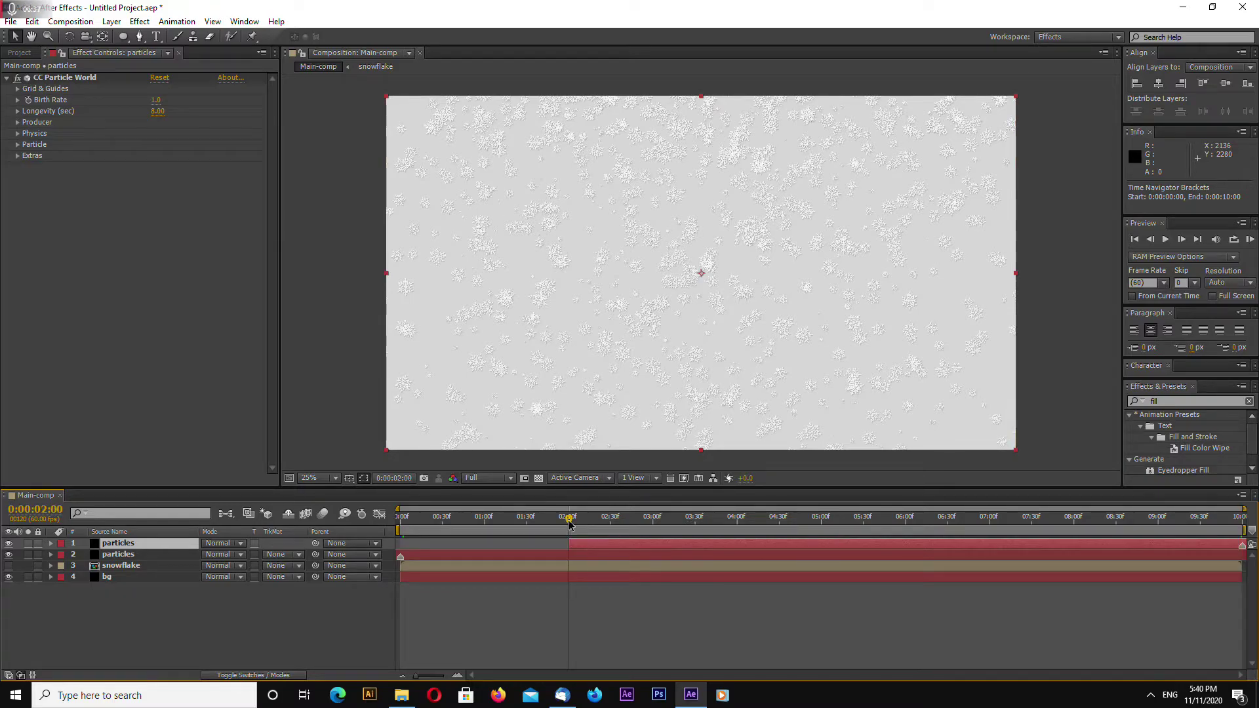
left_click(574, 555)
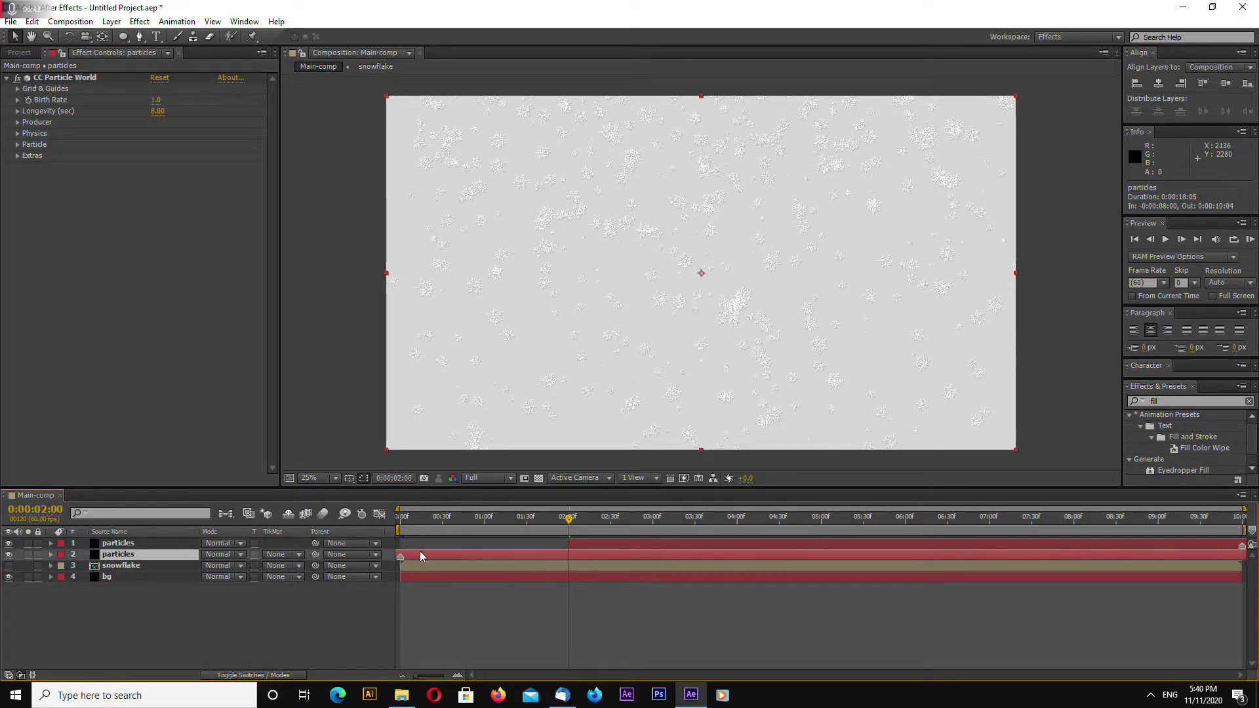
left_click(28, 101)
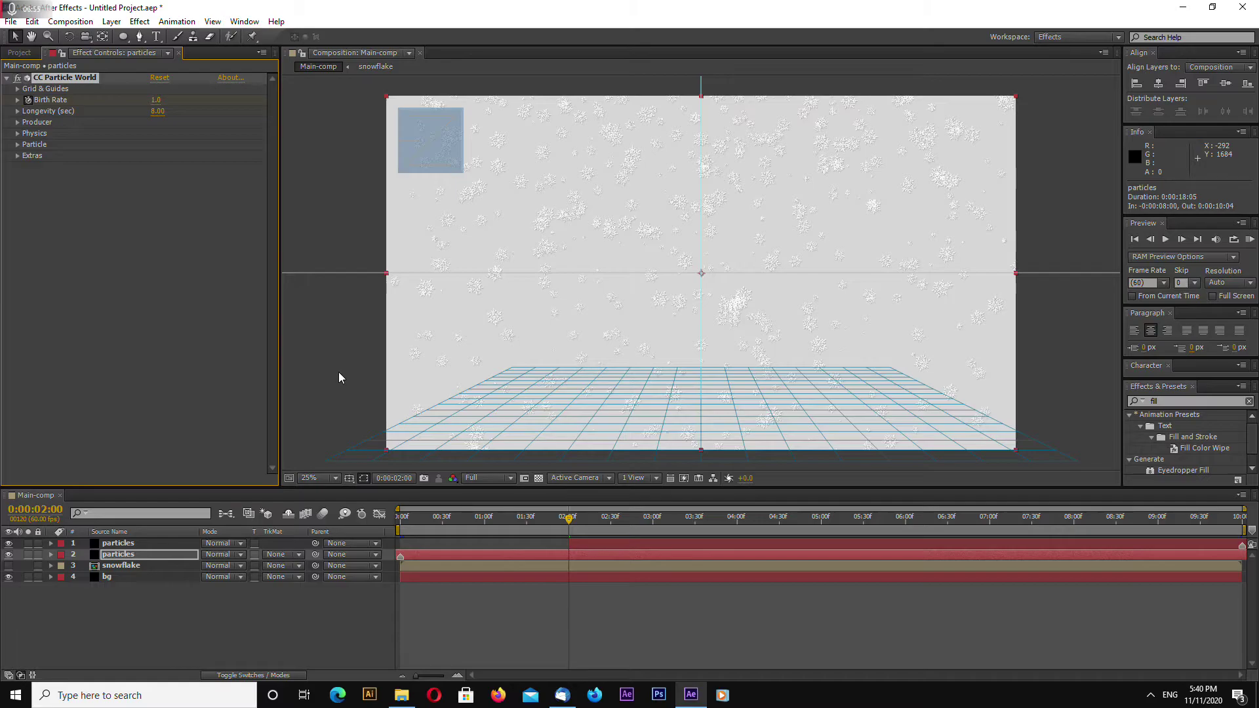
key("Page_Down")
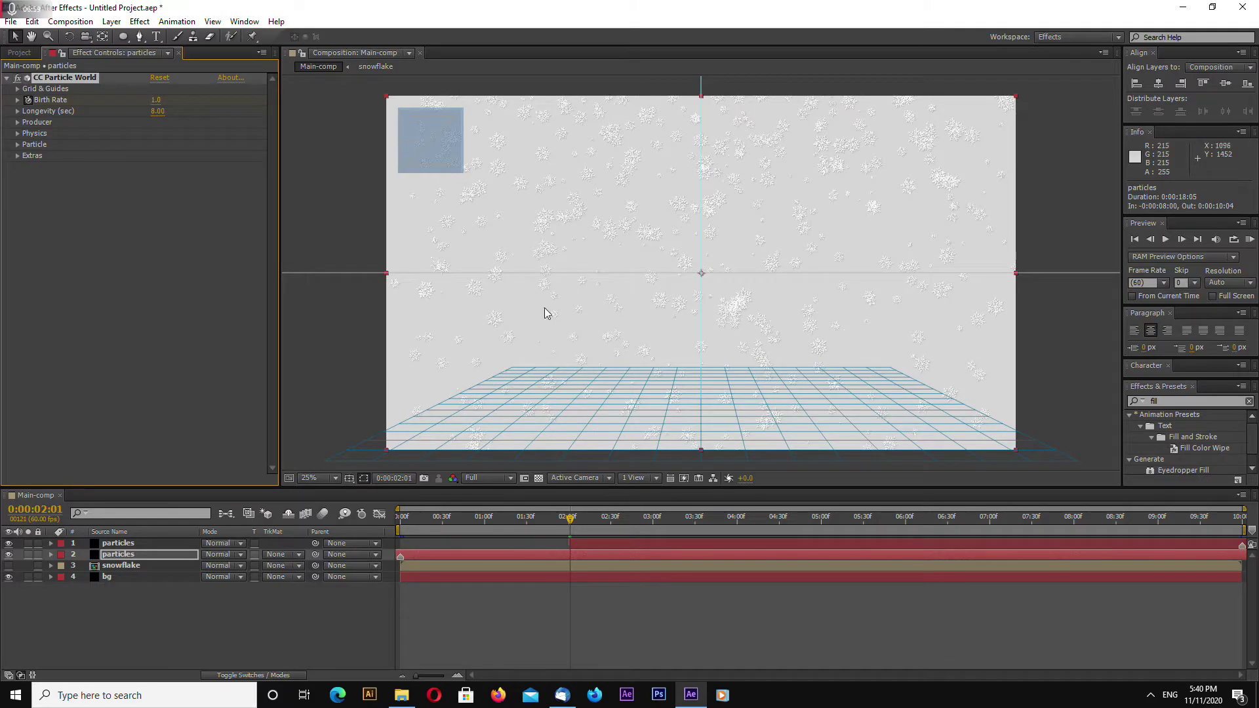
left_click(155, 99)
type("0")
key("Return")
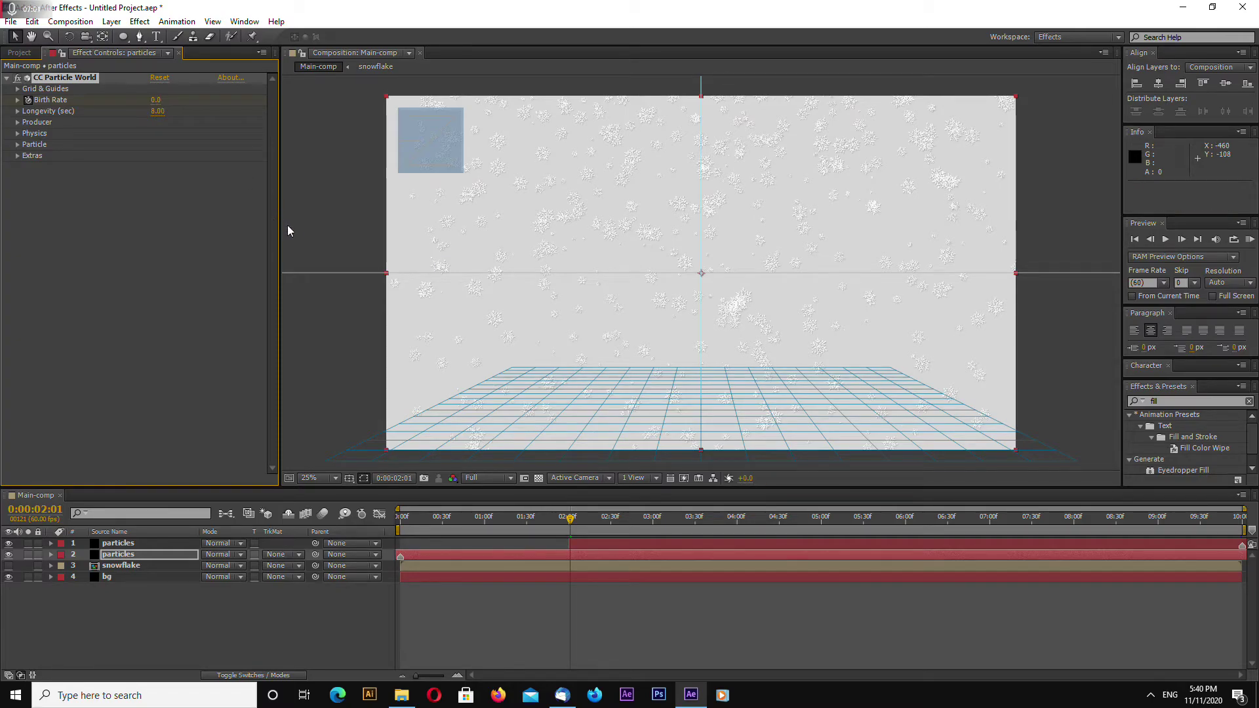
Reveal the Birth Rate keyframes and step between them to verify the values.
left_click(341, 404)
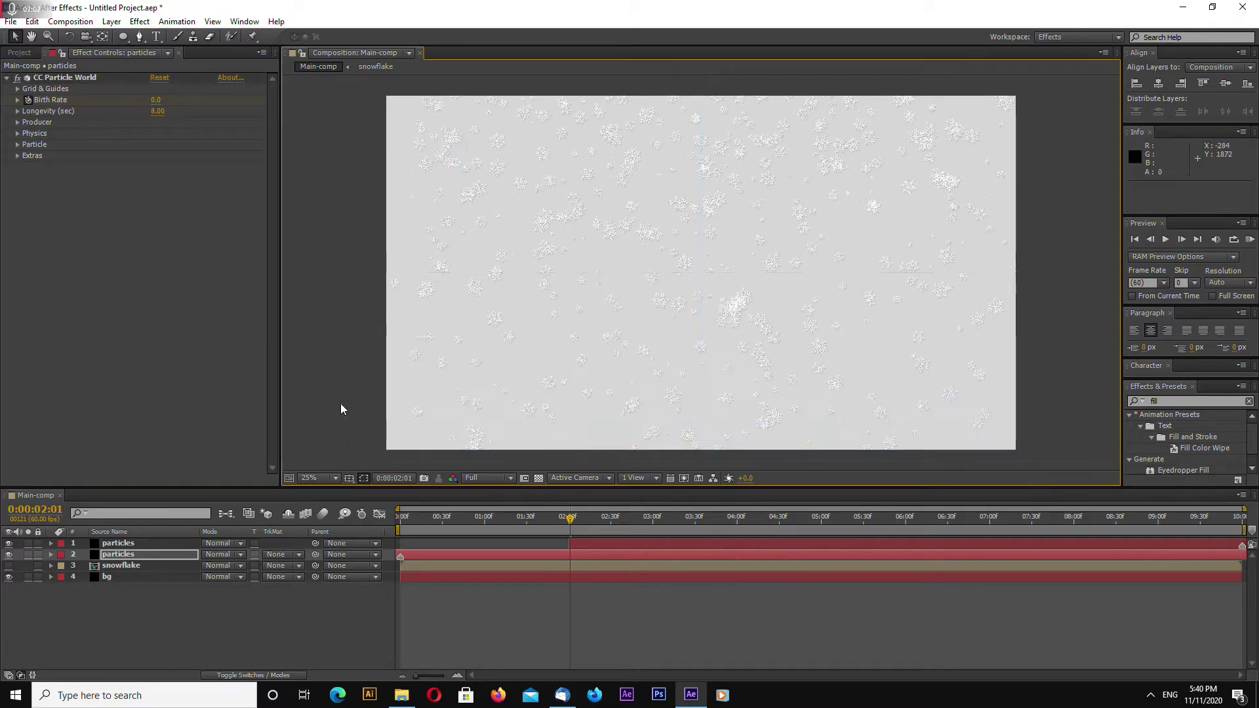
left_click(568, 555)
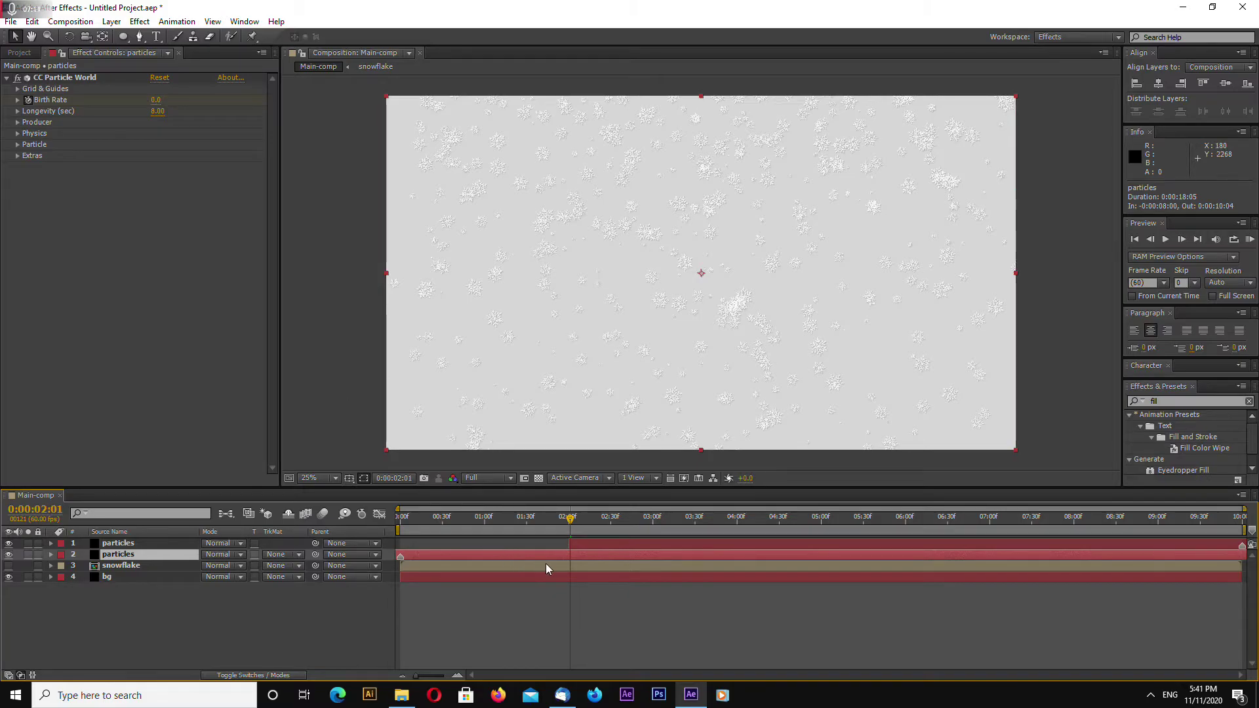
key("u")
key("equal")
key("equal")
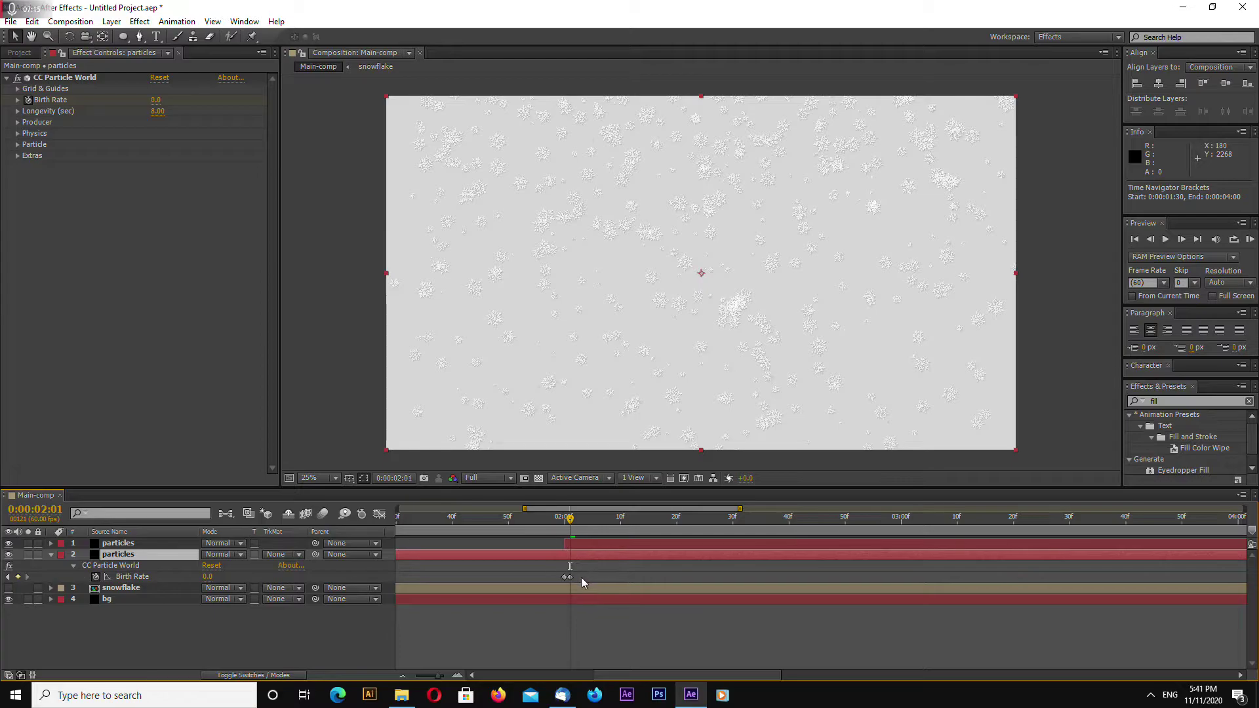
left_click_drag(572, 523, 573, 526)
left_click(8, 577)
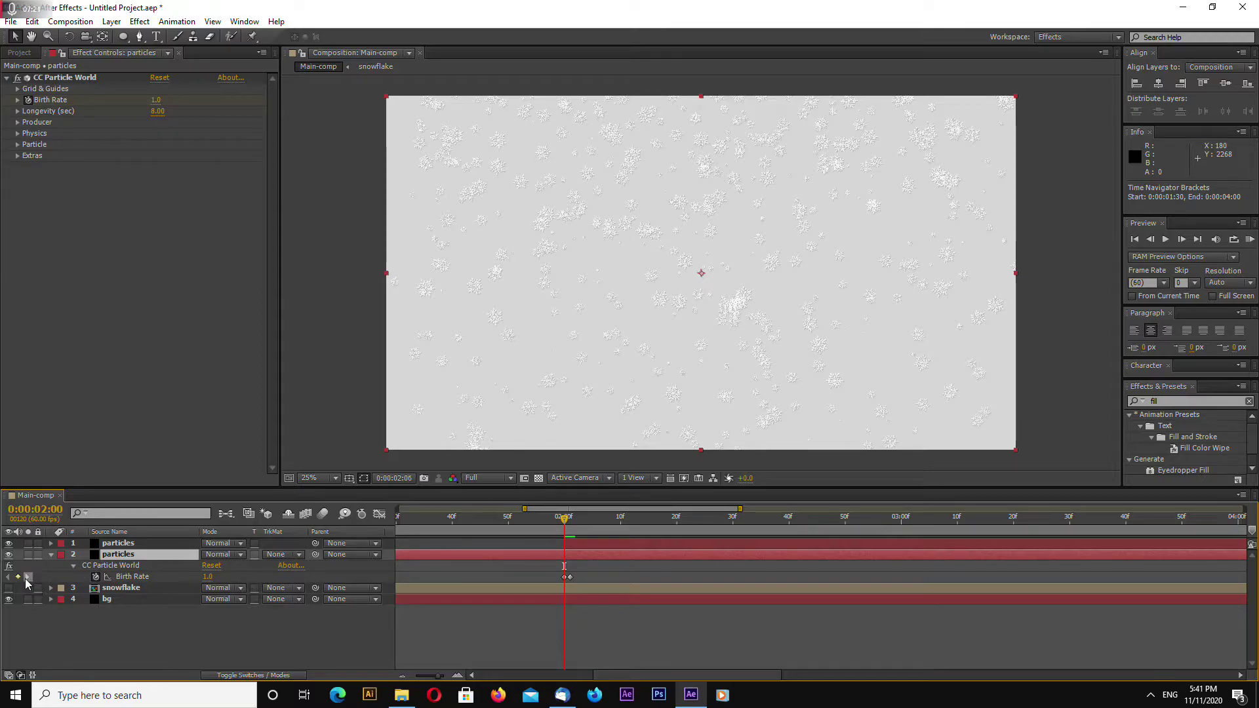
left_click(27, 578)
key(";")
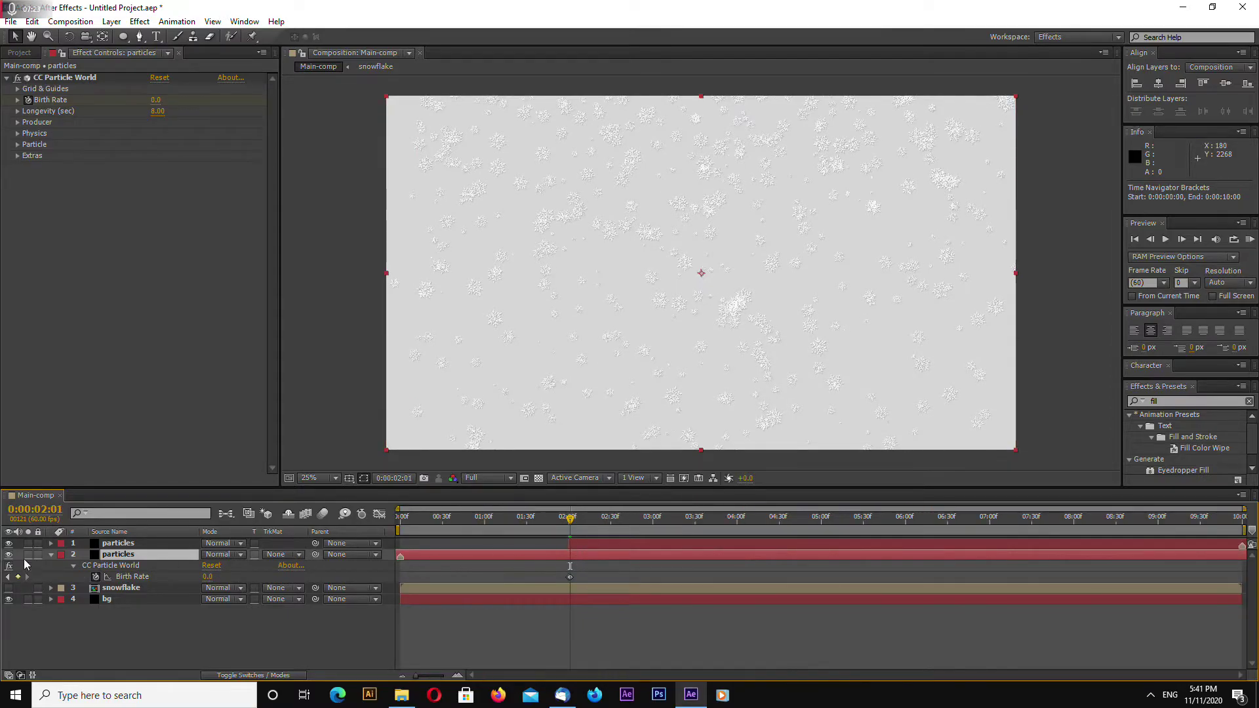
Collapse the layer and preview the snow animation from the start of the comp.
left_click(50, 555)
left_click(490, 647)
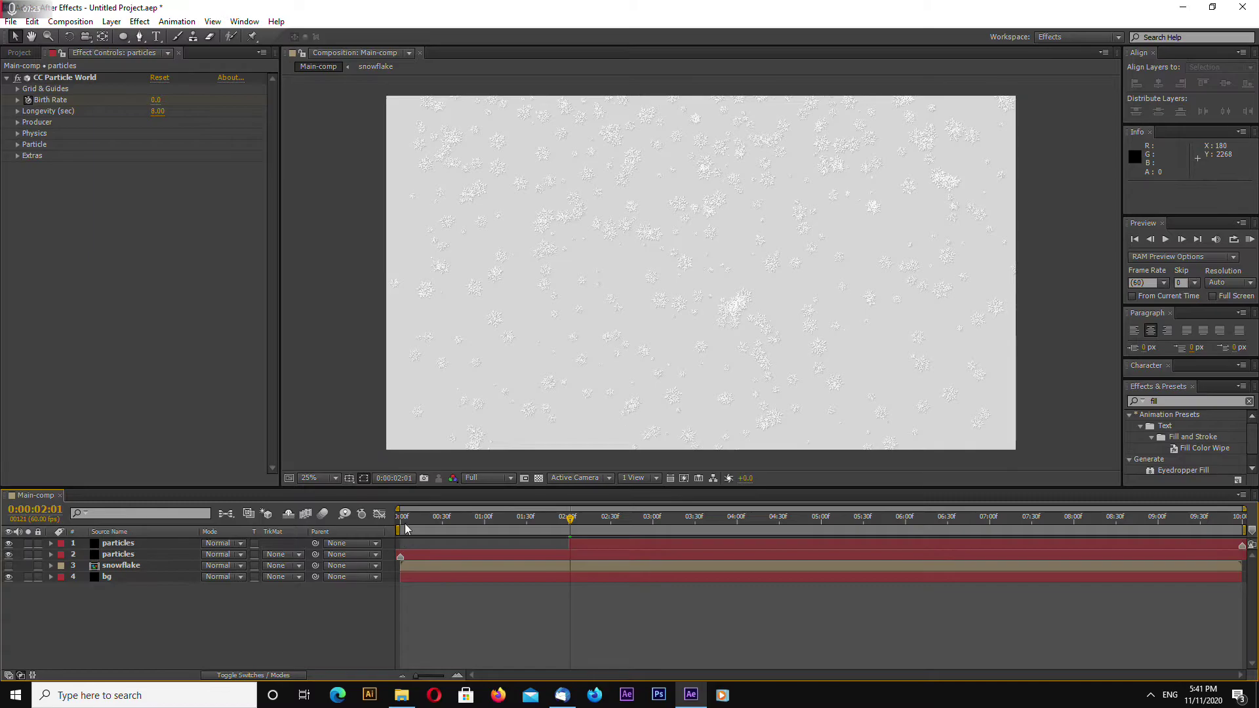
left_click_drag(412, 519, 307, 517)
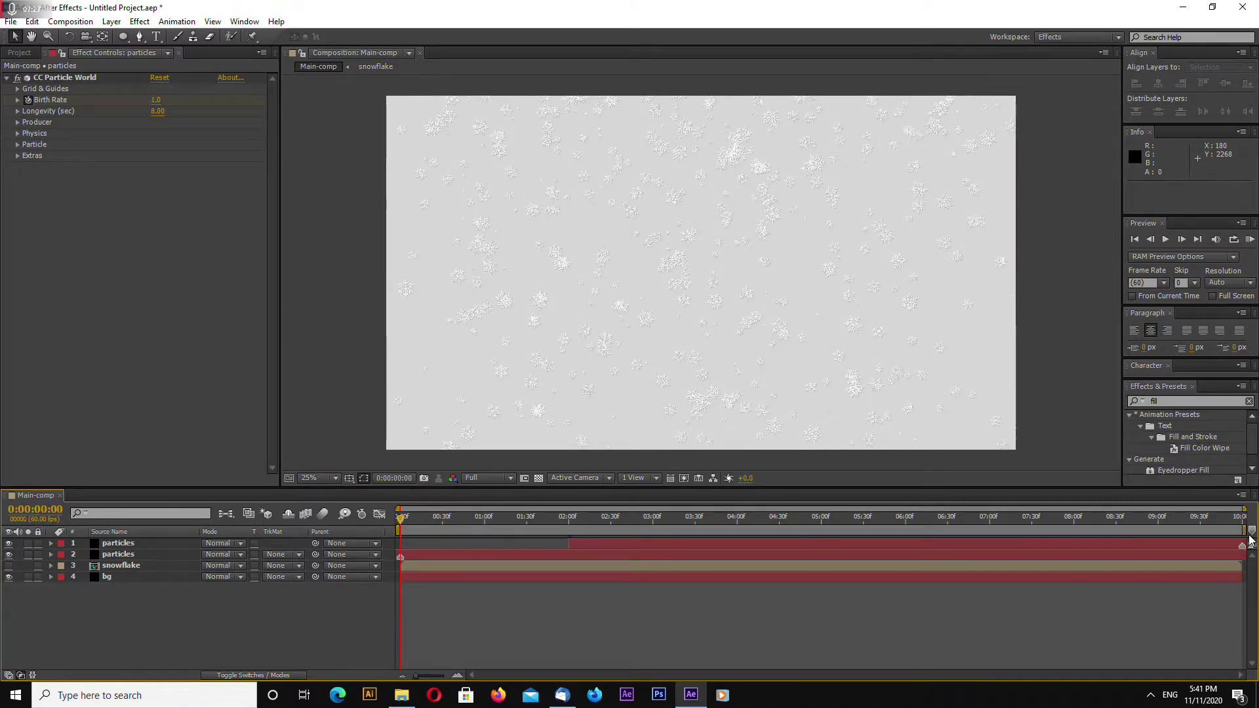
key("KP_0")
key("space")
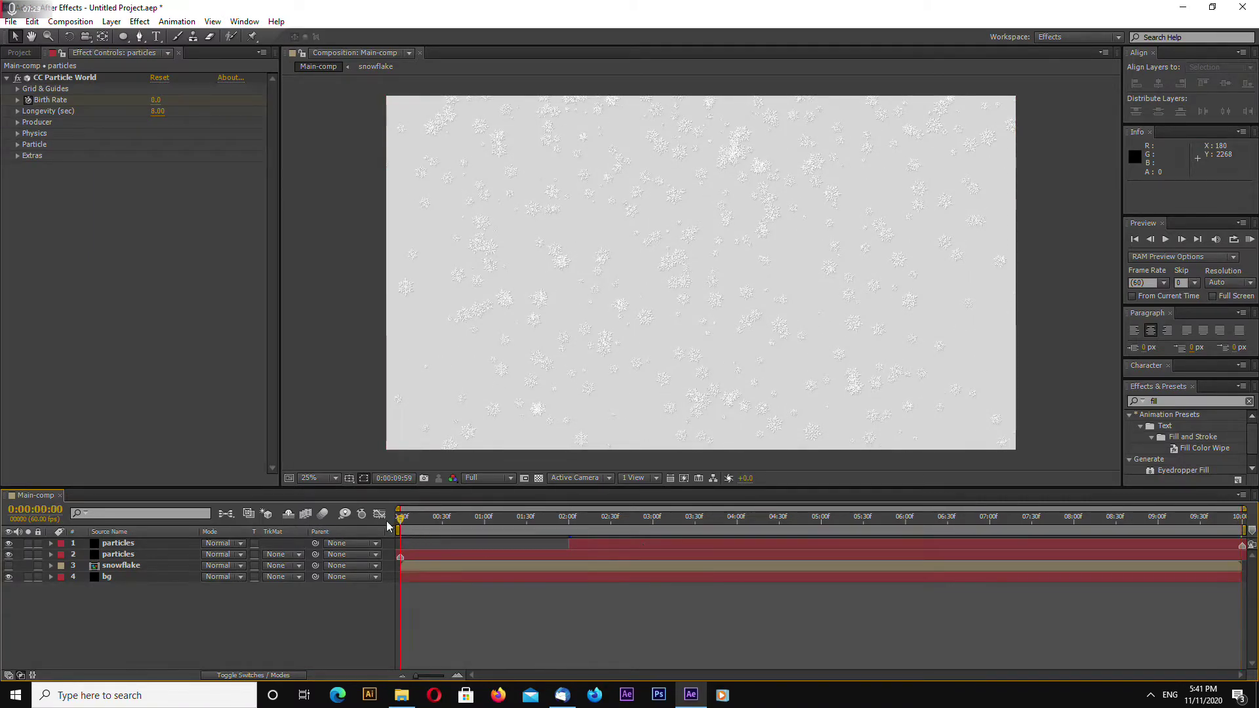
Duplicate the Birth Rate-keyed particles layer, move the copy to the top, and show the Project panel.
key("End")
left_click(131, 556)
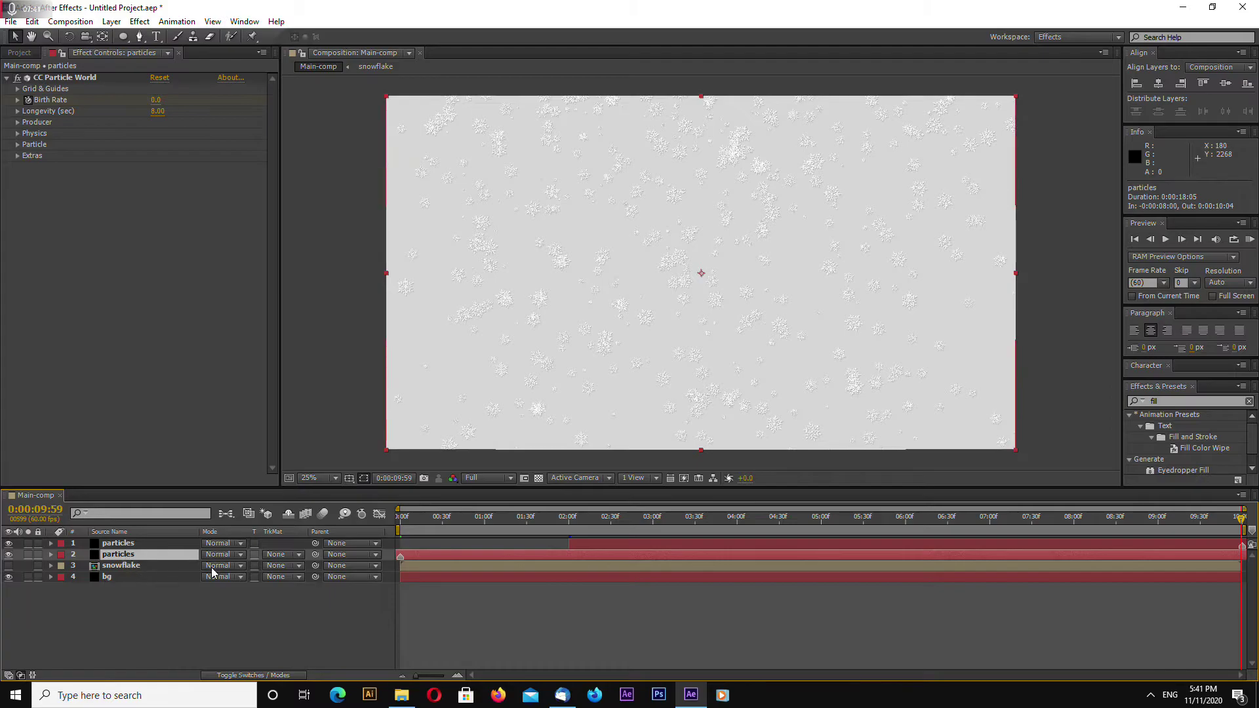
key("ctrl+d")
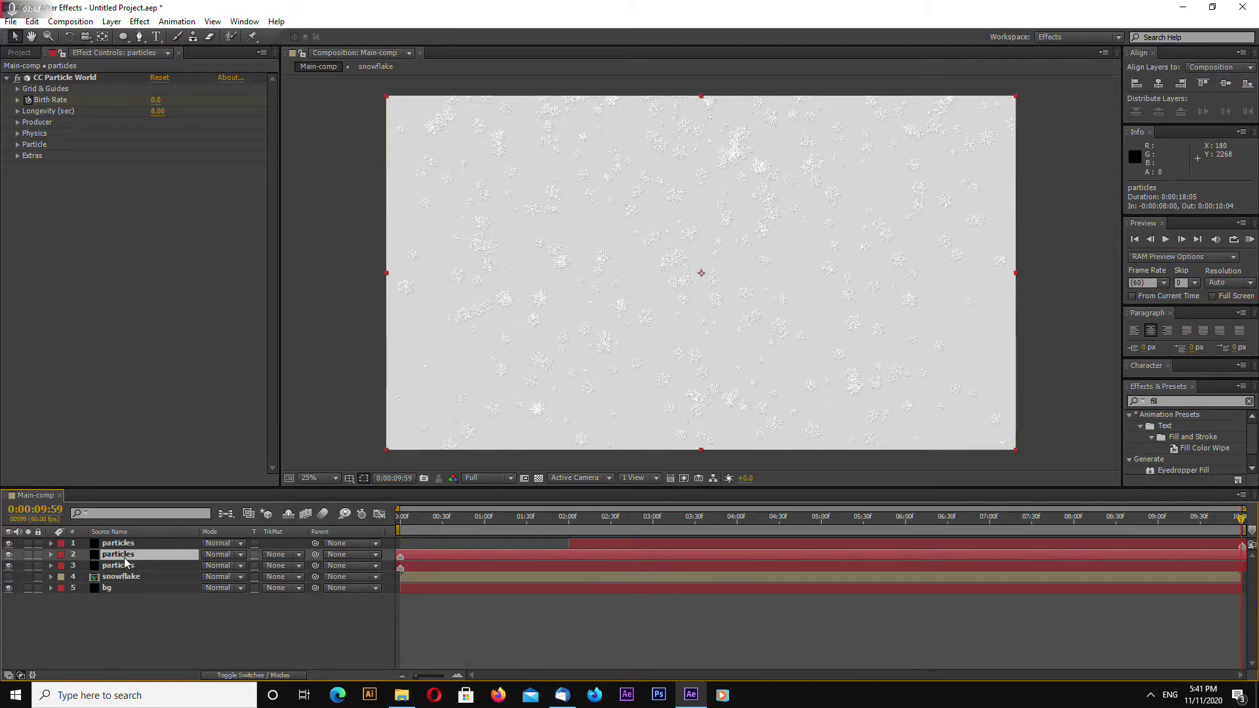
left_click_drag(125, 563, 139, 541)
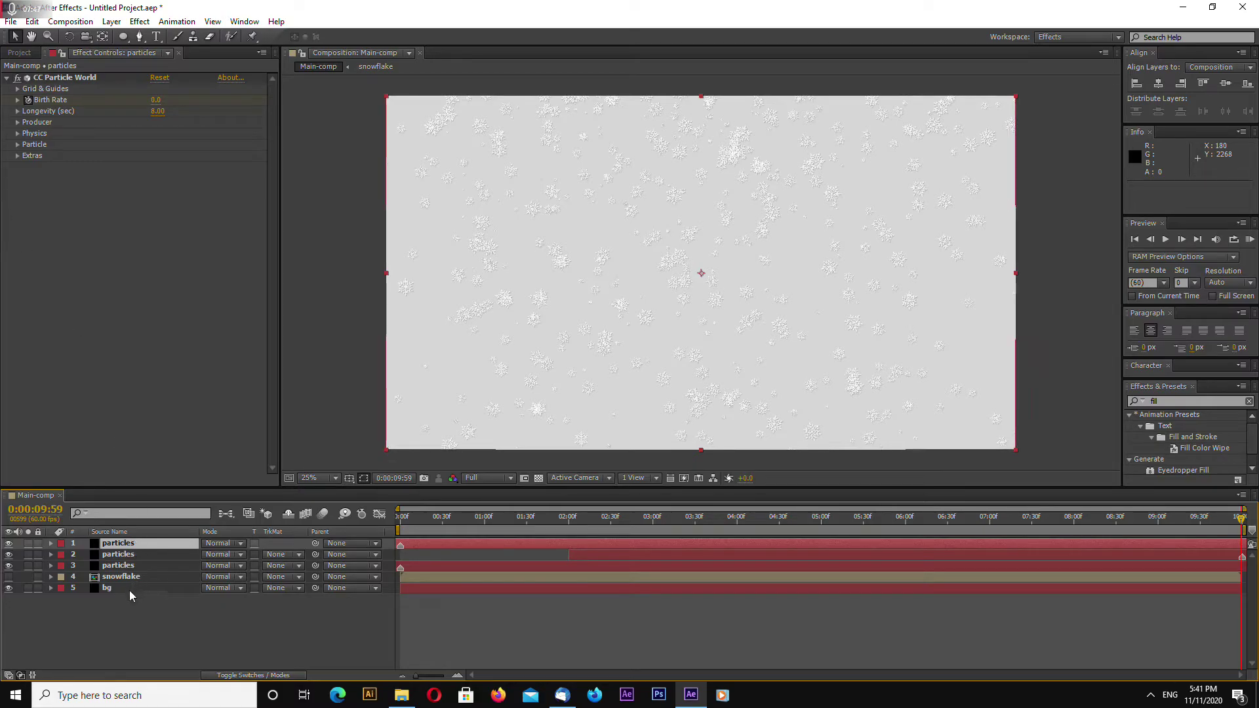
left_click(20, 53)
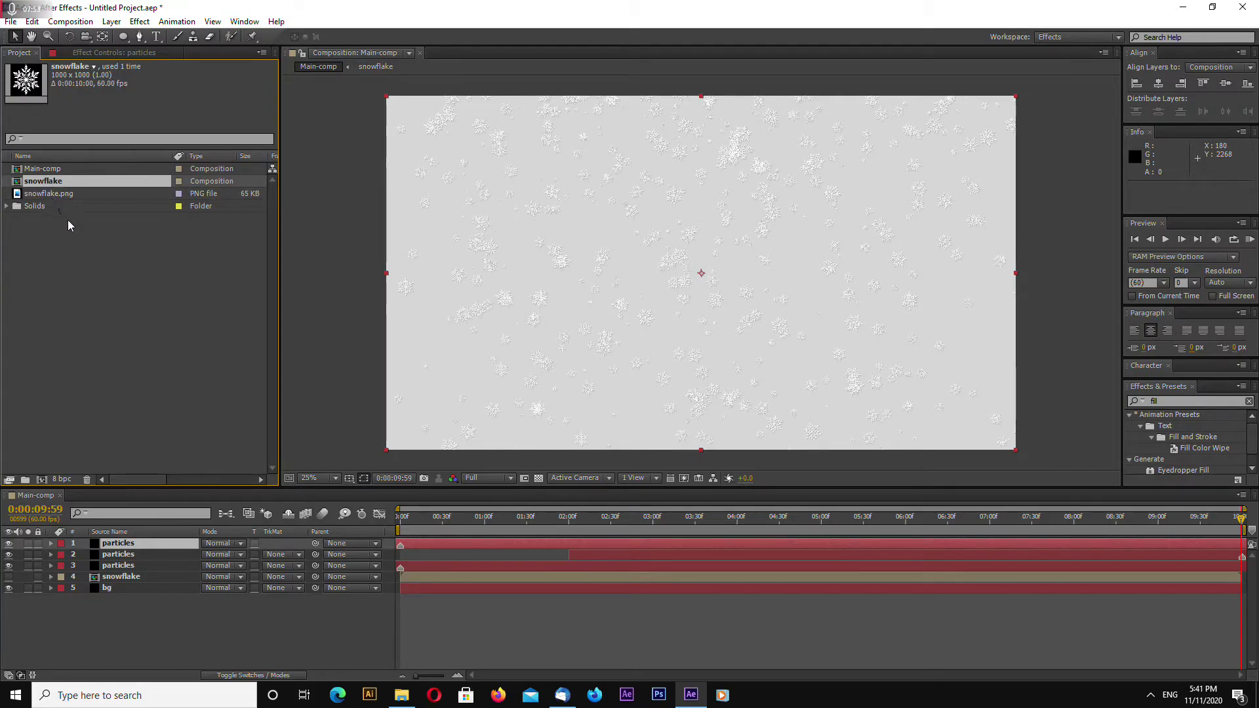
Duplicate the snowflake comp as snowflake 2, place it in Main-comp above bg, and open it.
key("ctrl+d")
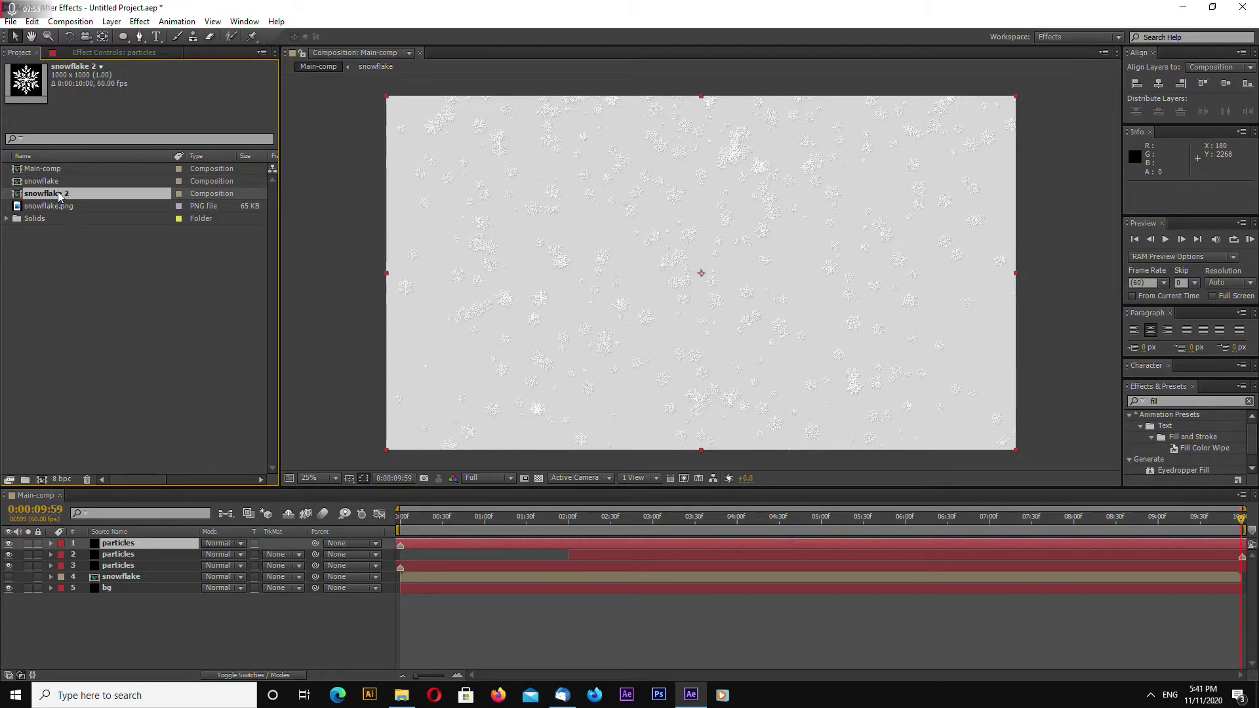
left_click_drag(59, 196, 140, 582)
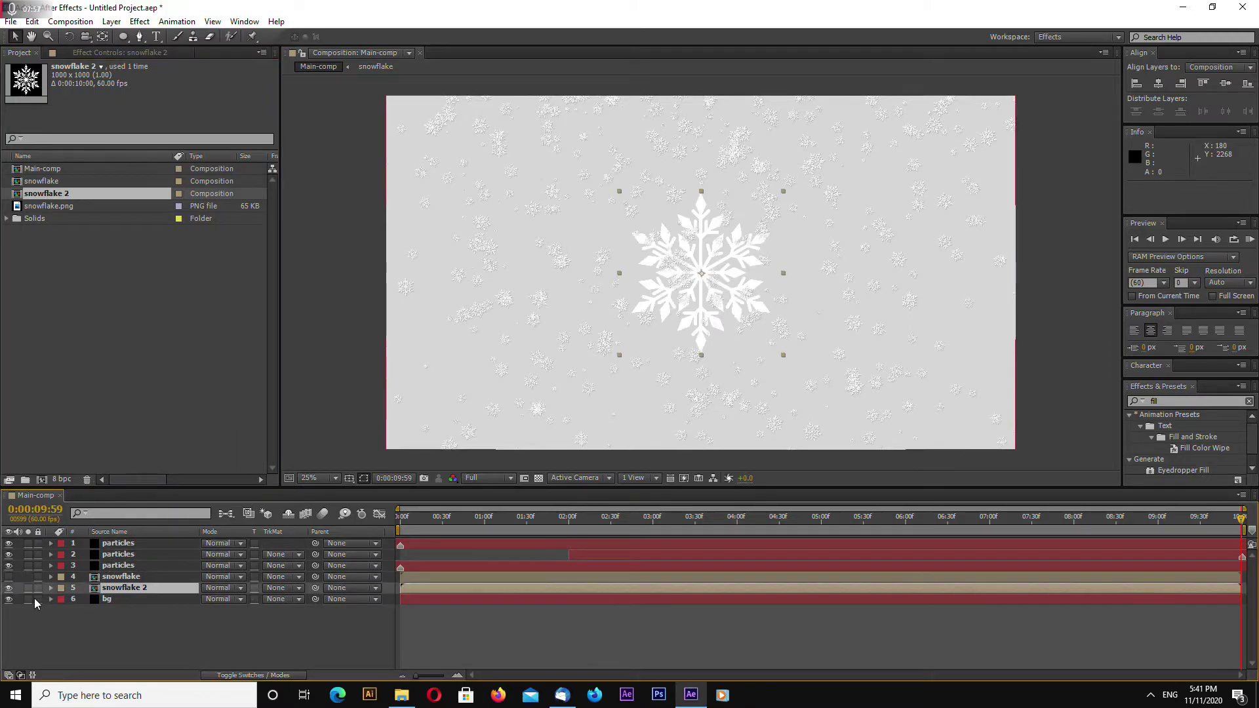
double_click(141, 588)
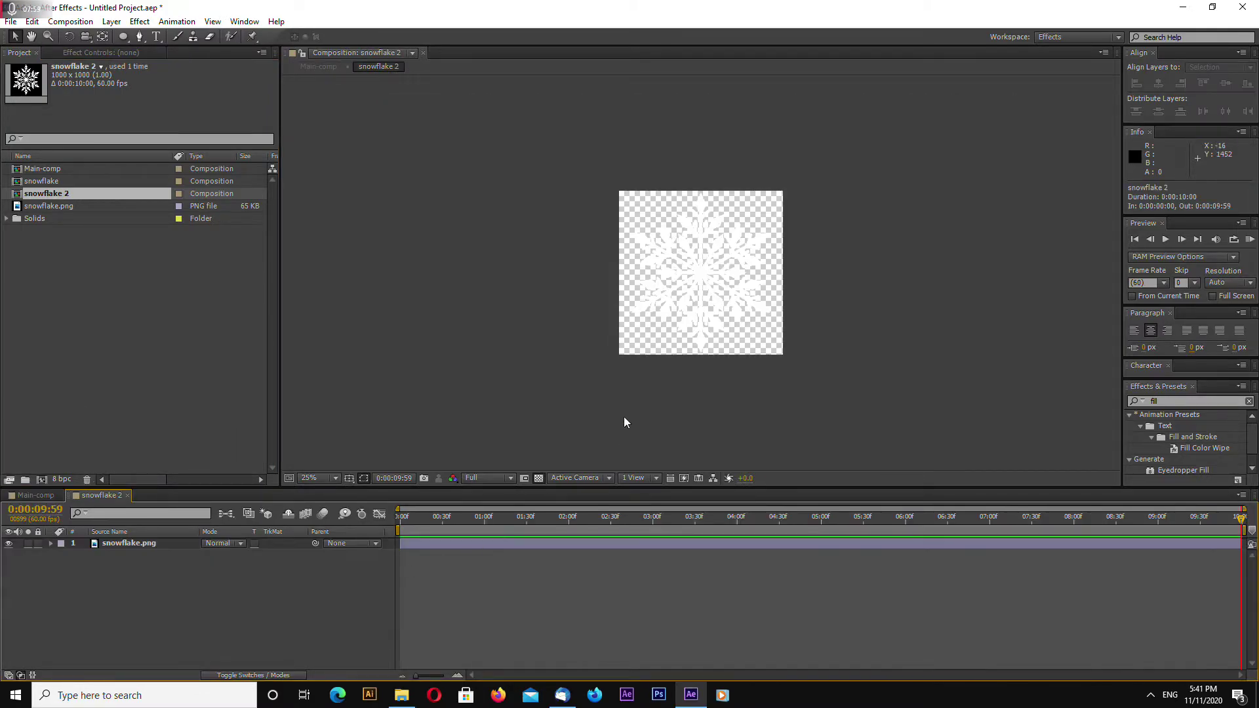
left_click(669, 282)
left_click(538, 479)
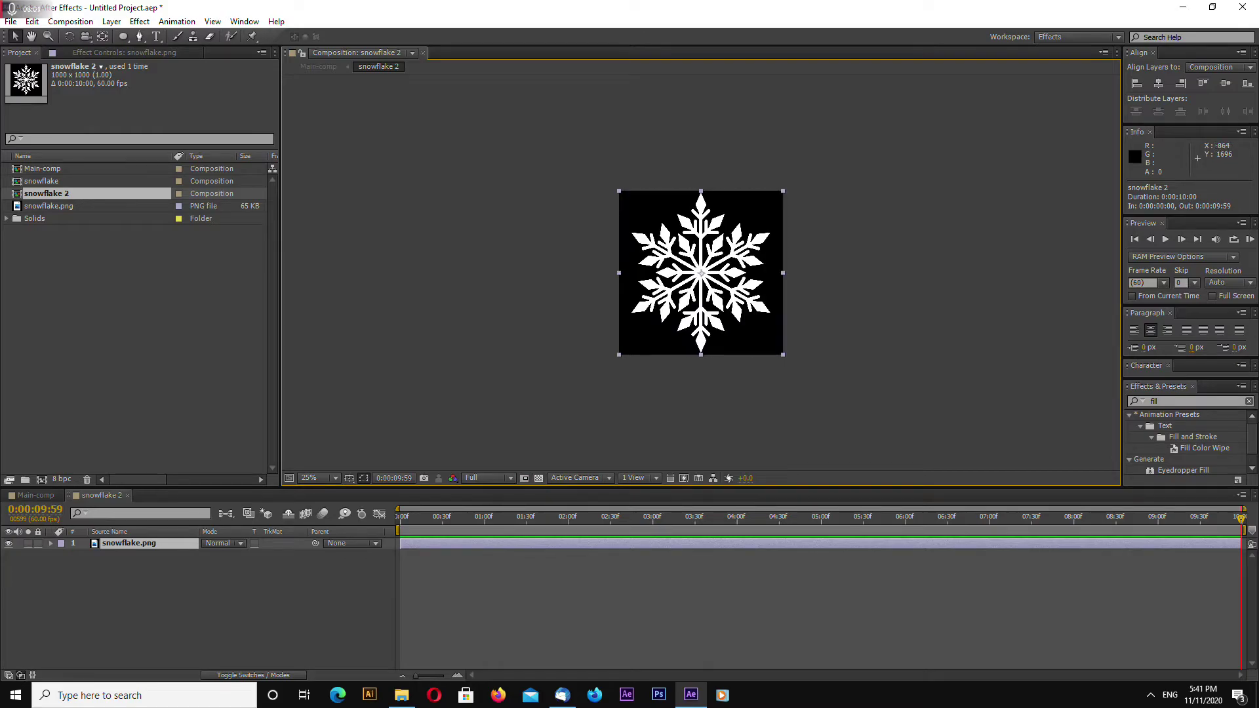
left_click(139, 573)
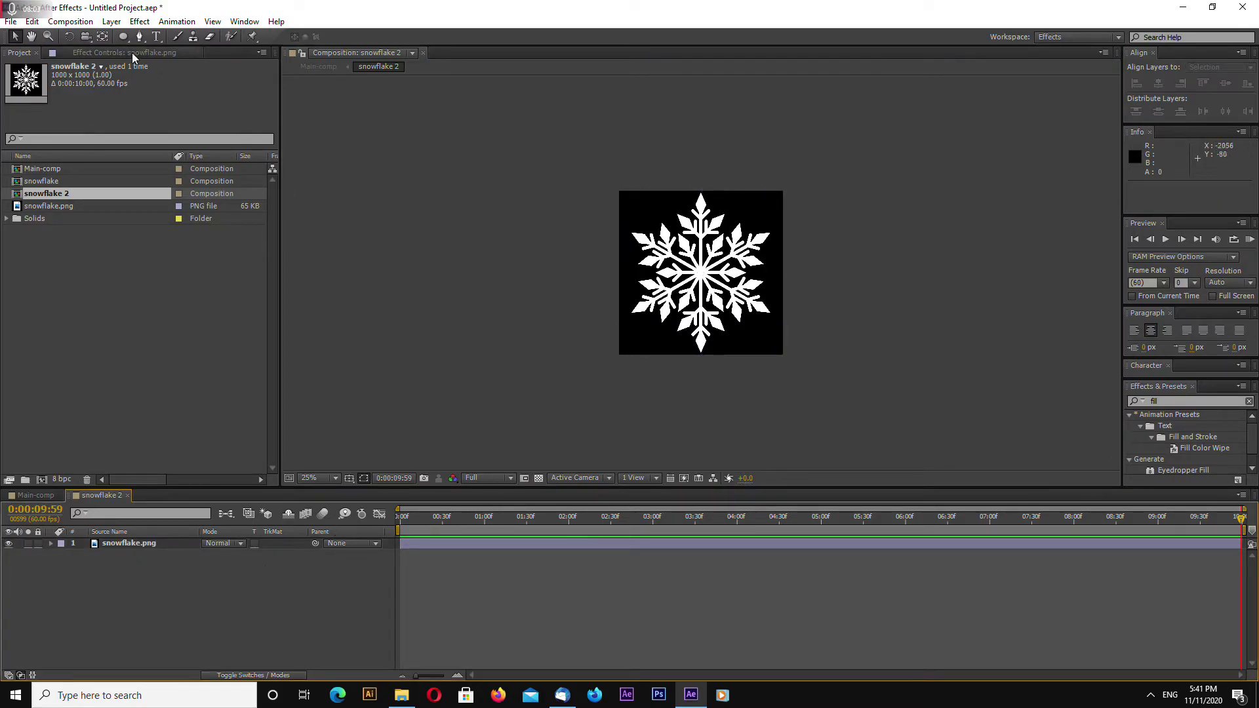
Draw a white circle with the Ellipse tool, hide snowflake.png, and return to Main-comp.
left_click(122, 36)
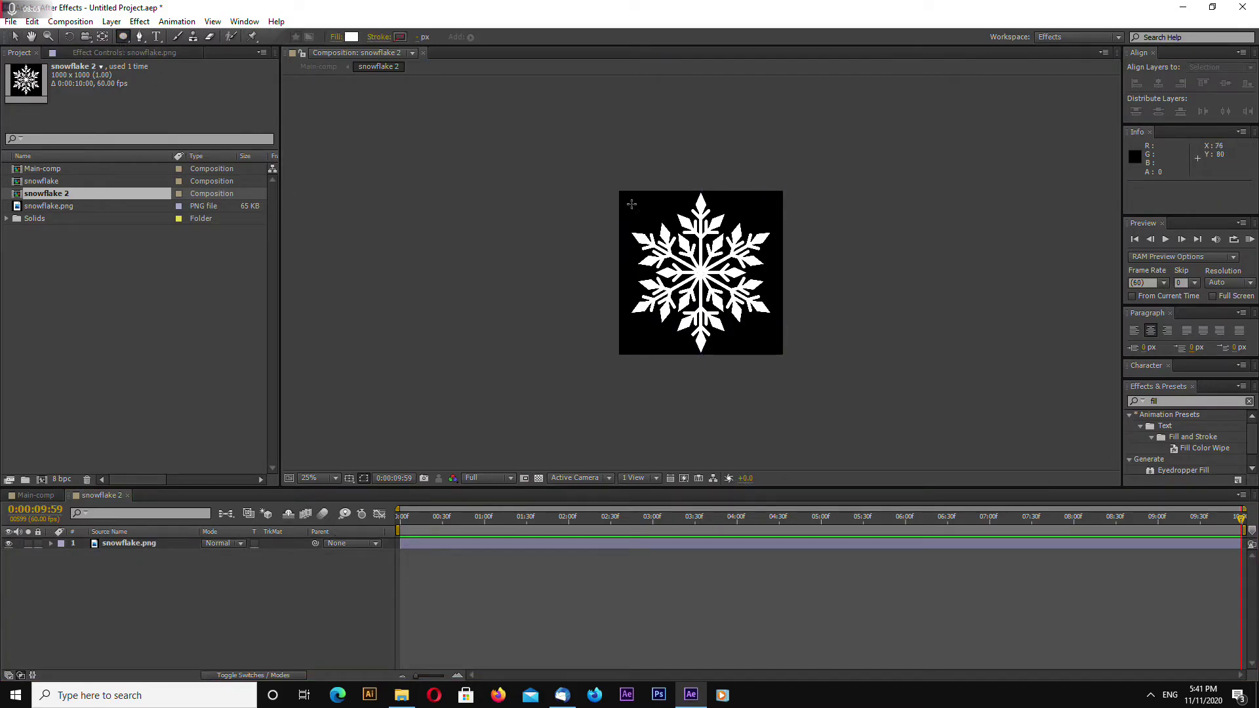
left_click_drag(632, 204, 771, 343)
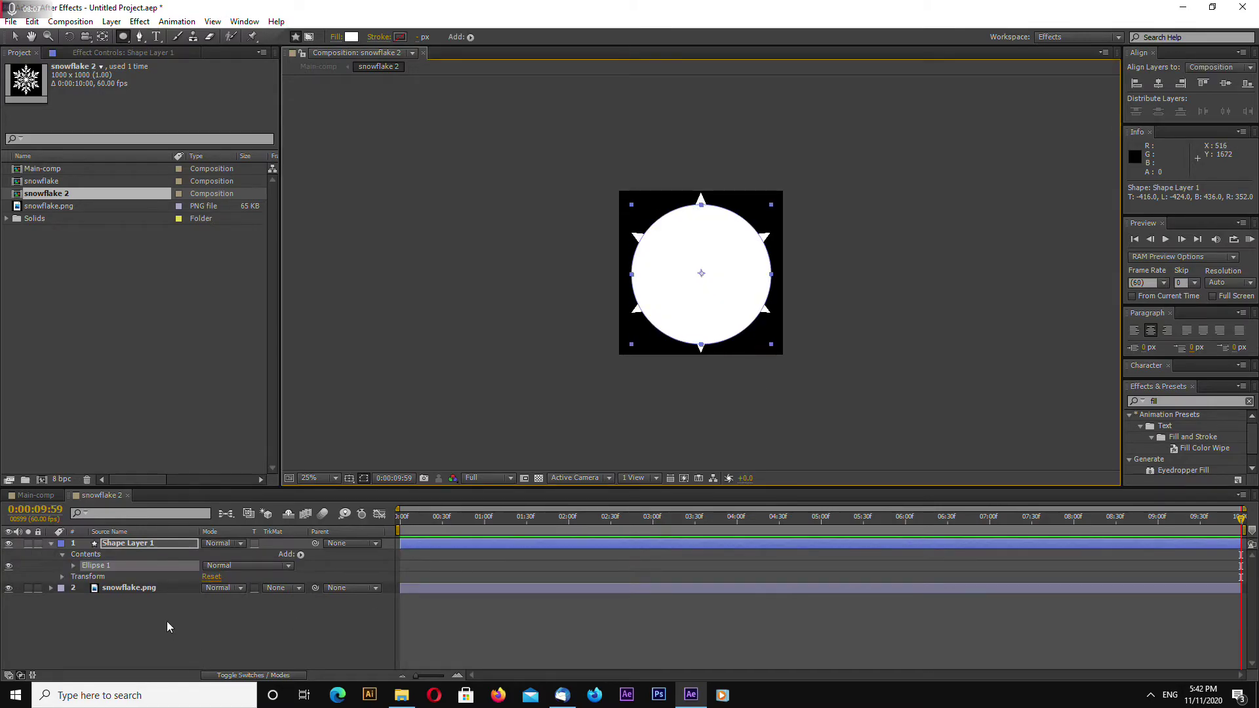
left_click(51, 588)
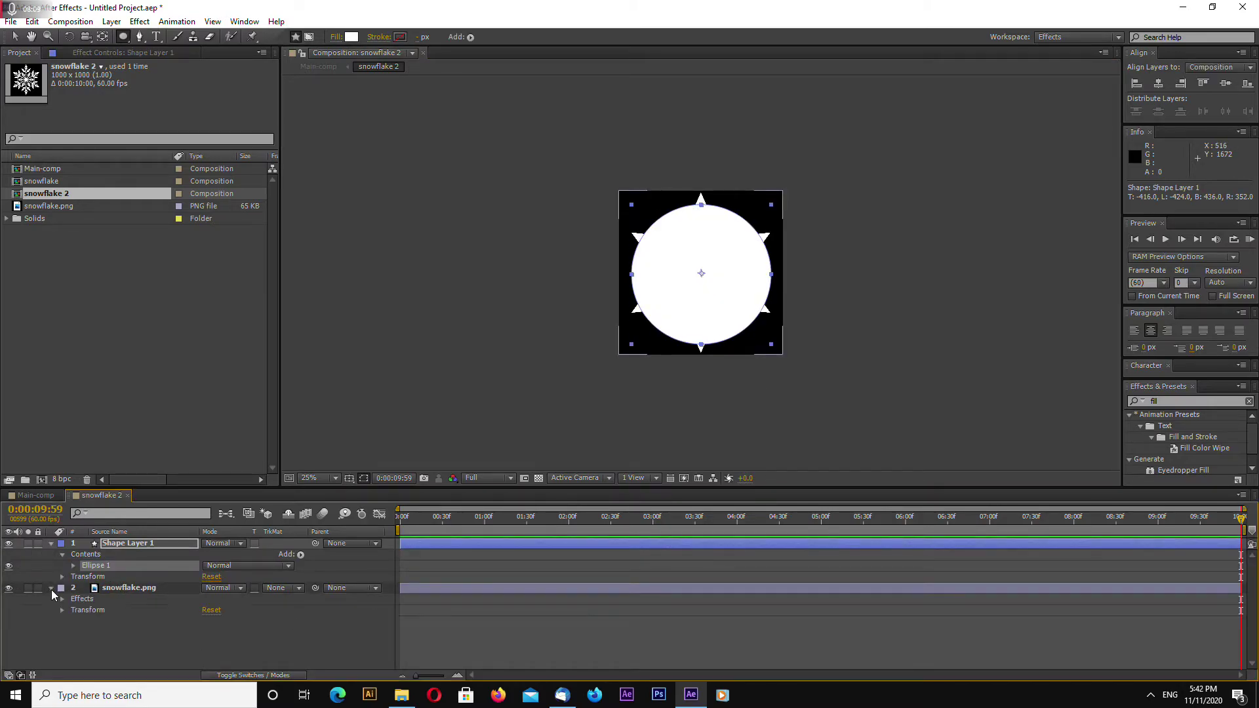
left_click(9, 589)
left_click(126, 588)
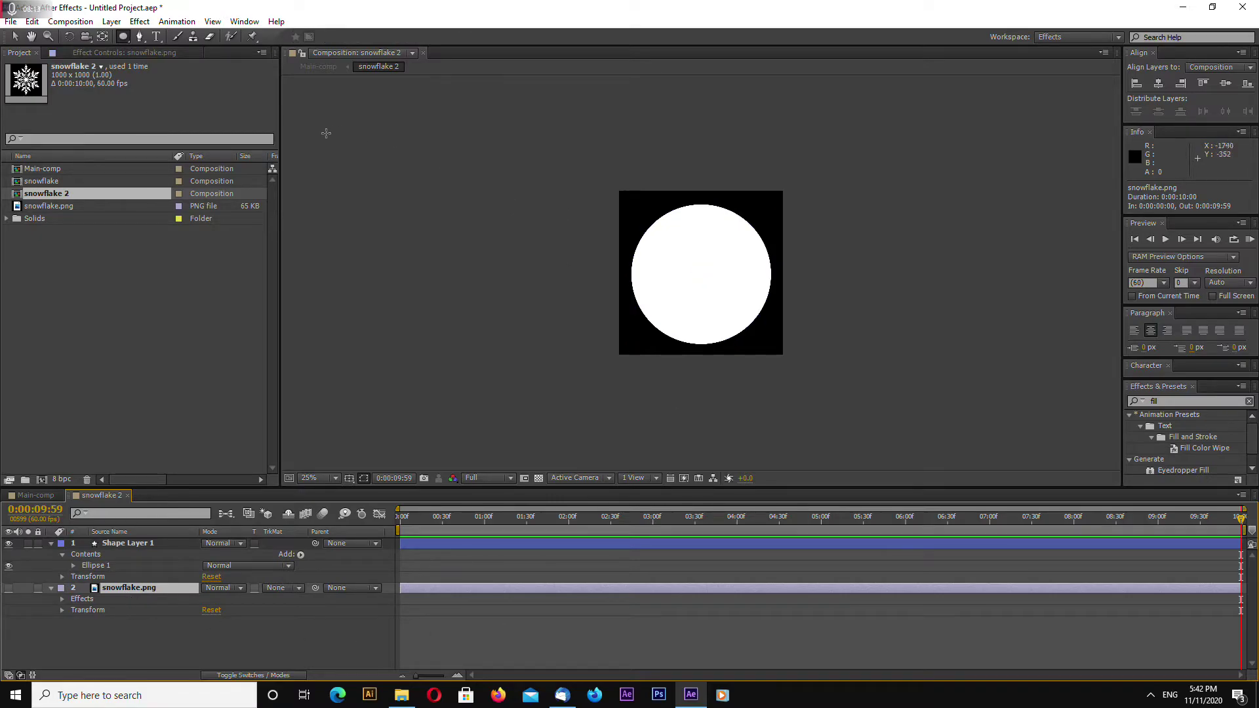
left_click(126, 544)
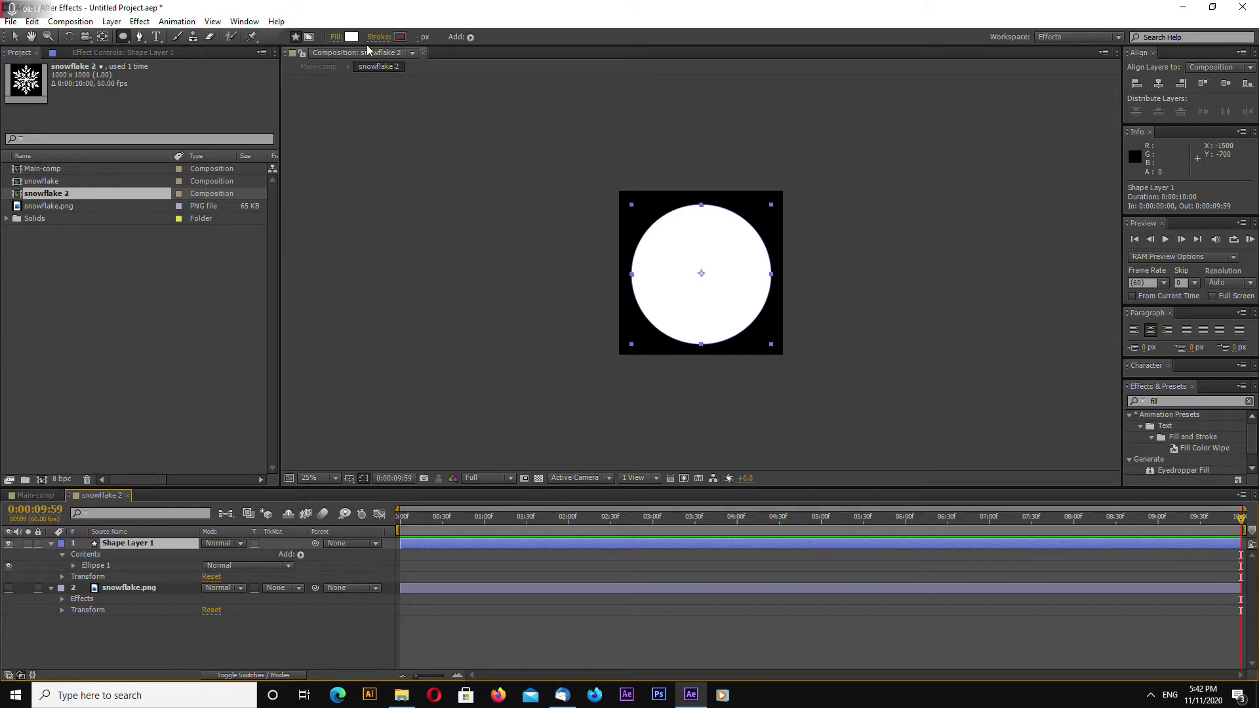
left_click(127, 495)
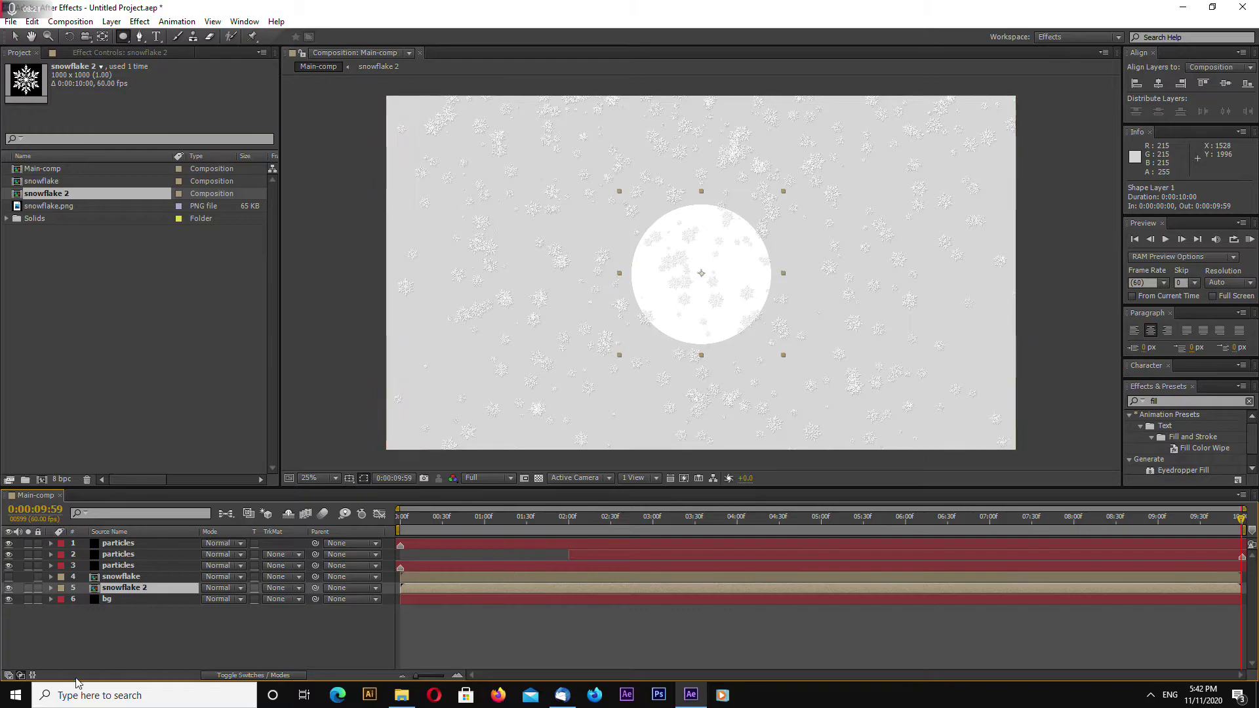
Hide snowflake 2 and set the top particles layer's Texture Layer to snowflake 2.
left_click(8, 587)
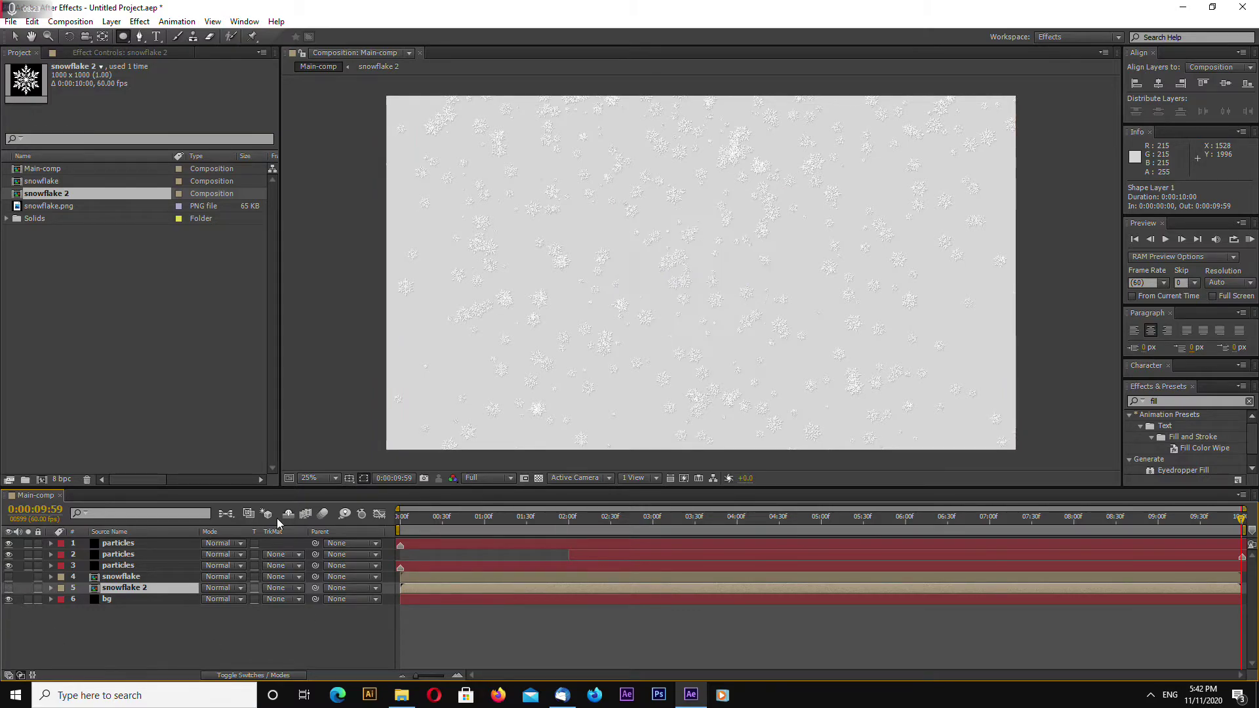
left_click(135, 544)
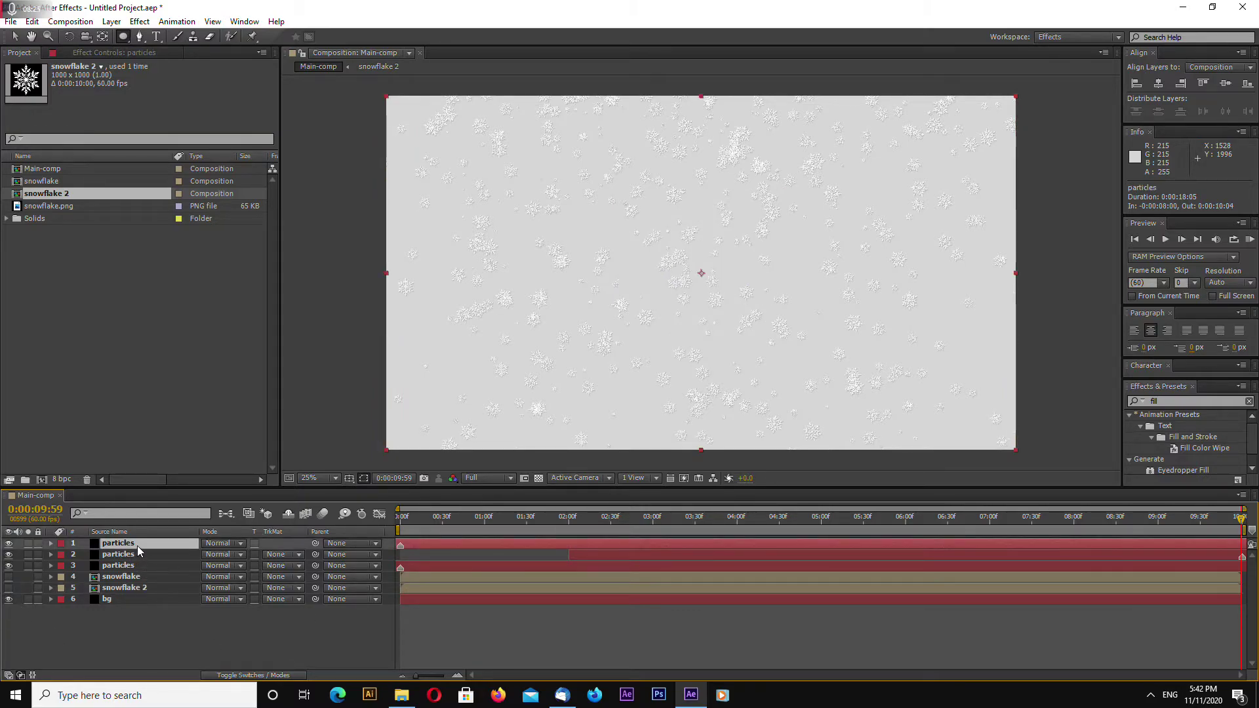
left_click(94, 51)
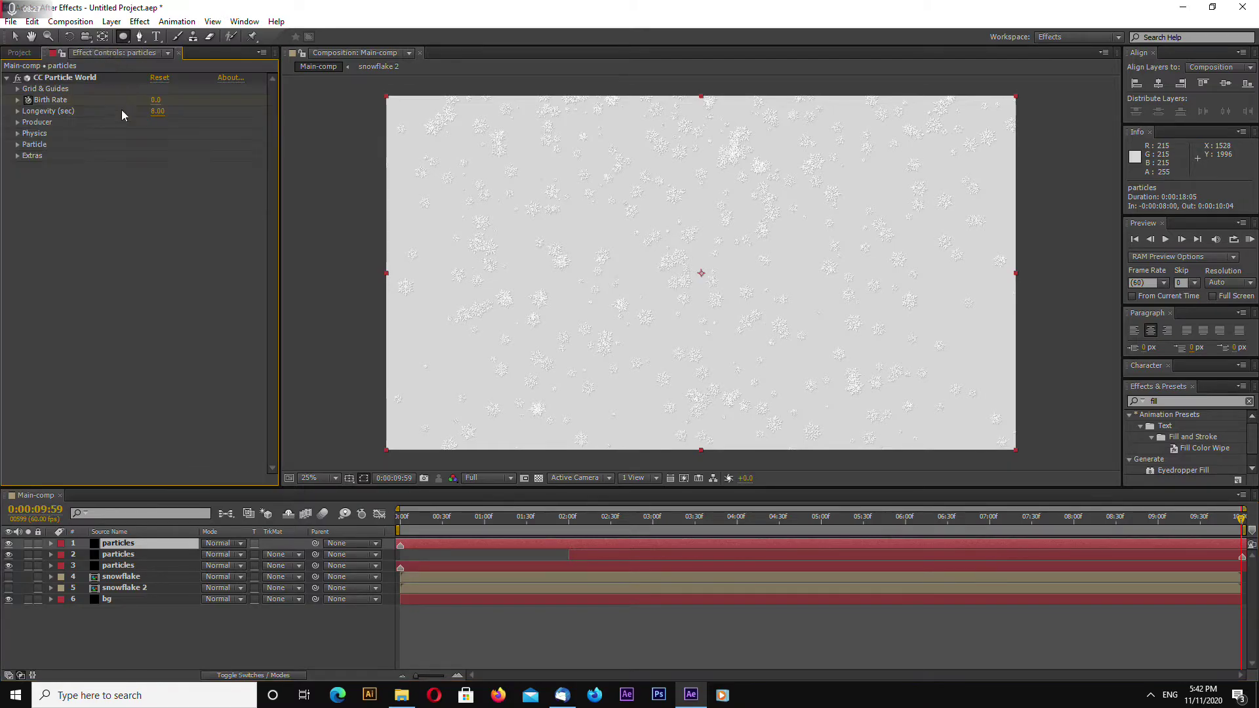
left_click(18, 144)
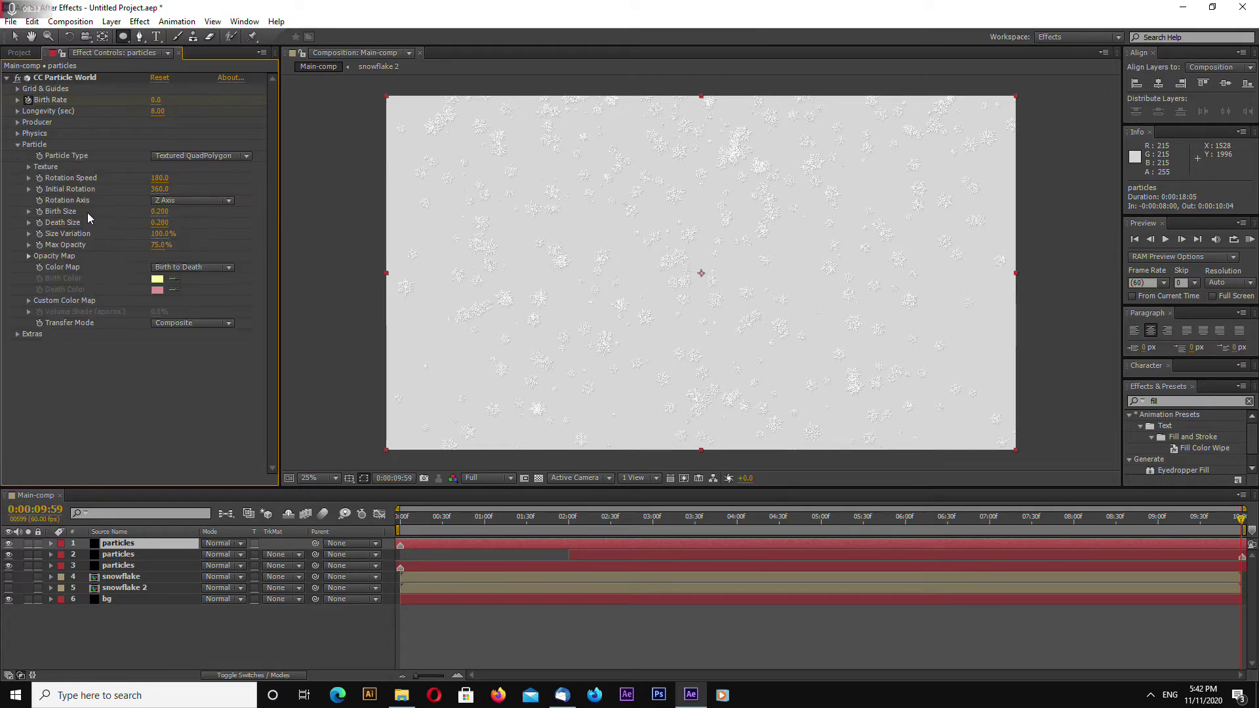
left_click(28, 167)
left_click(187, 178)
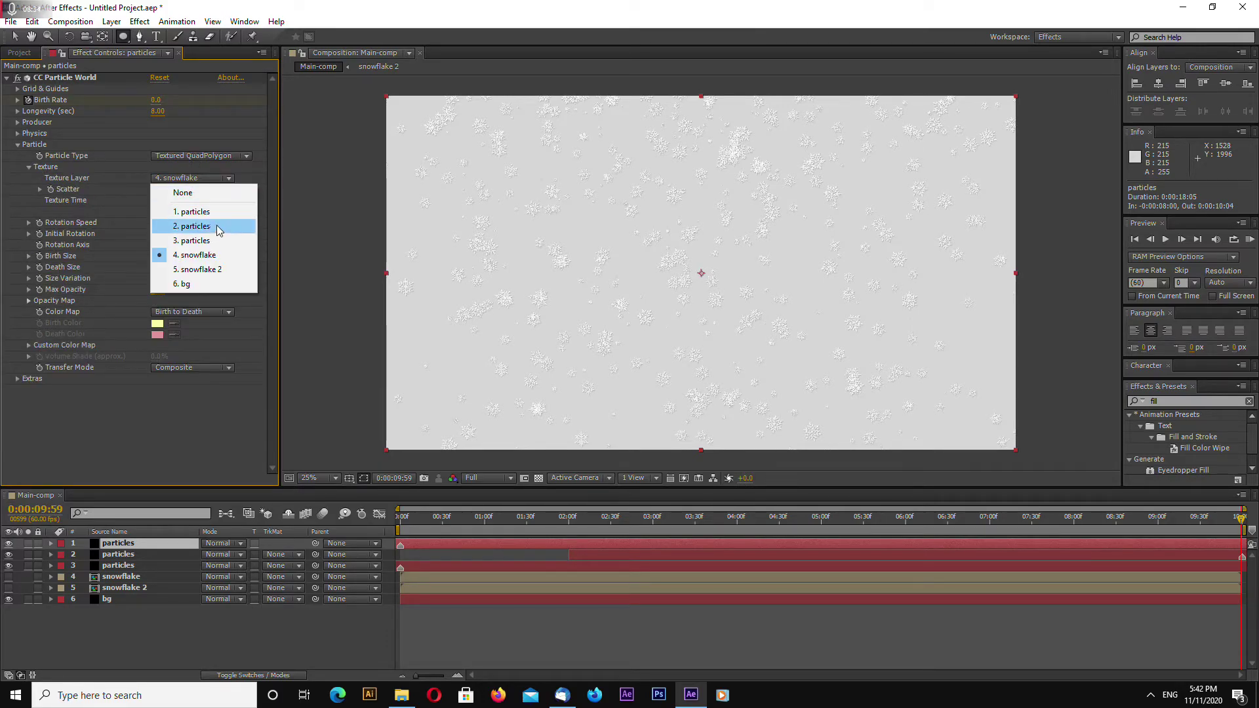
left_click(217, 270)
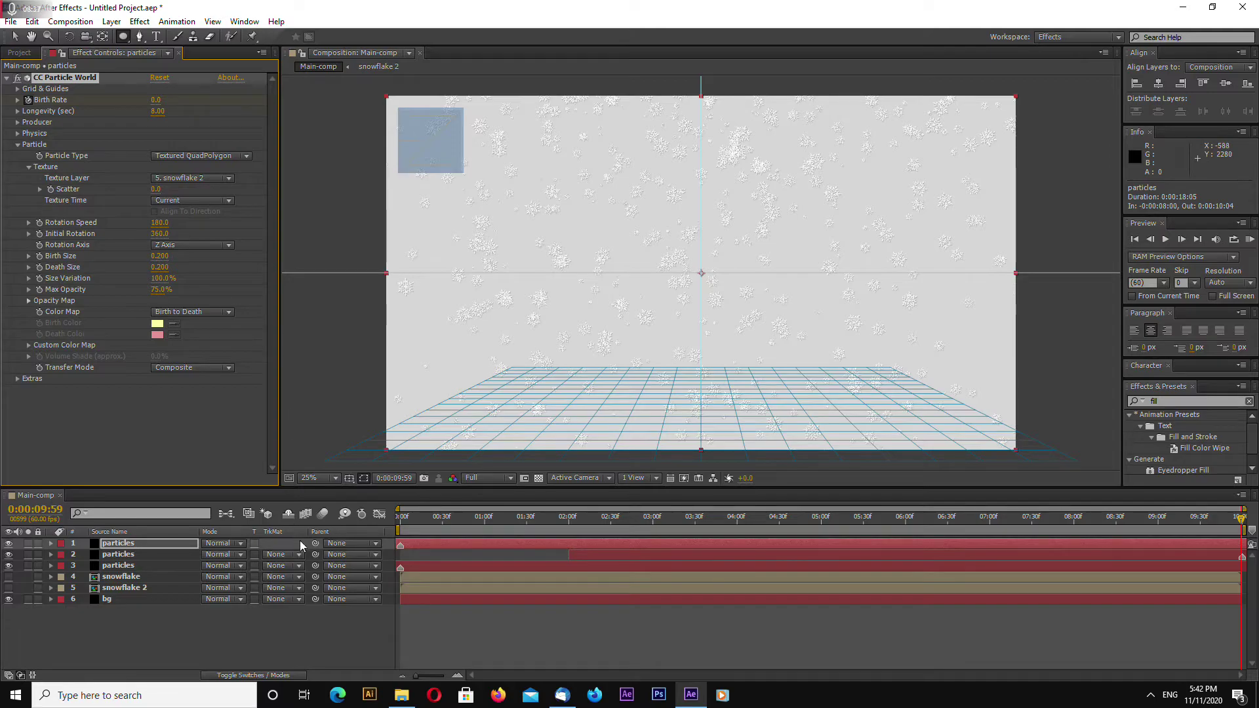
left_click(441, 517)
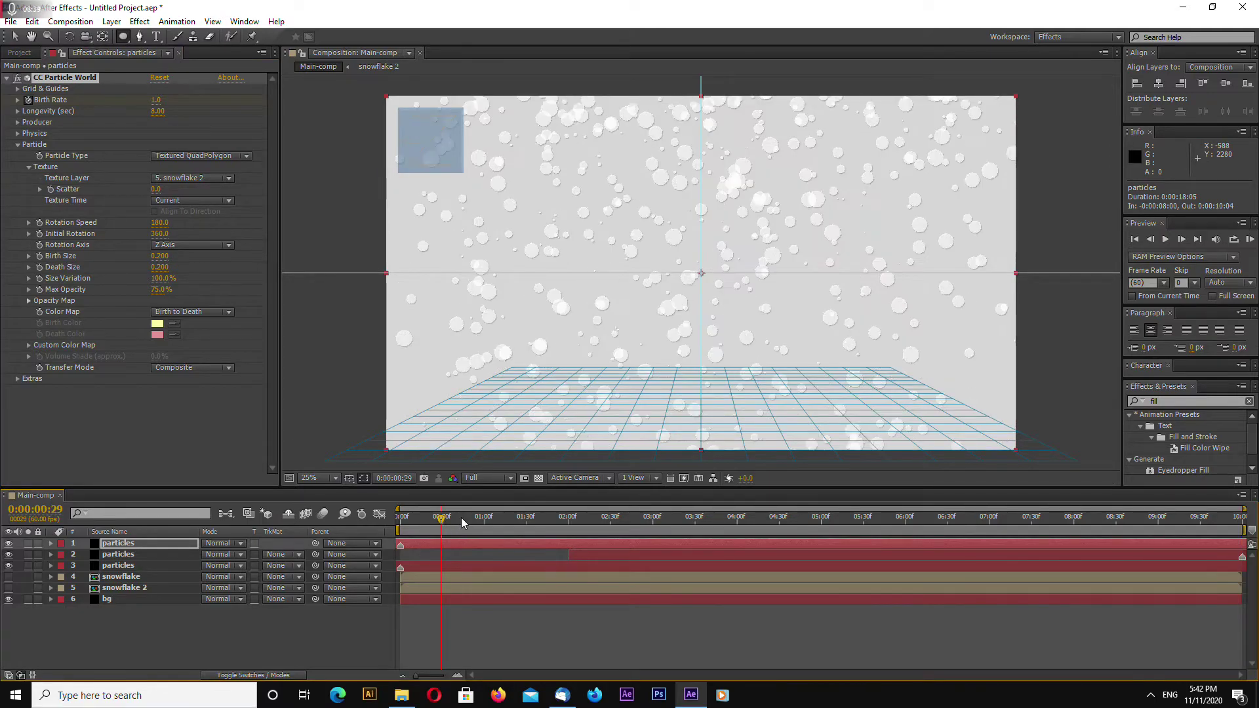
left_click(474, 517)
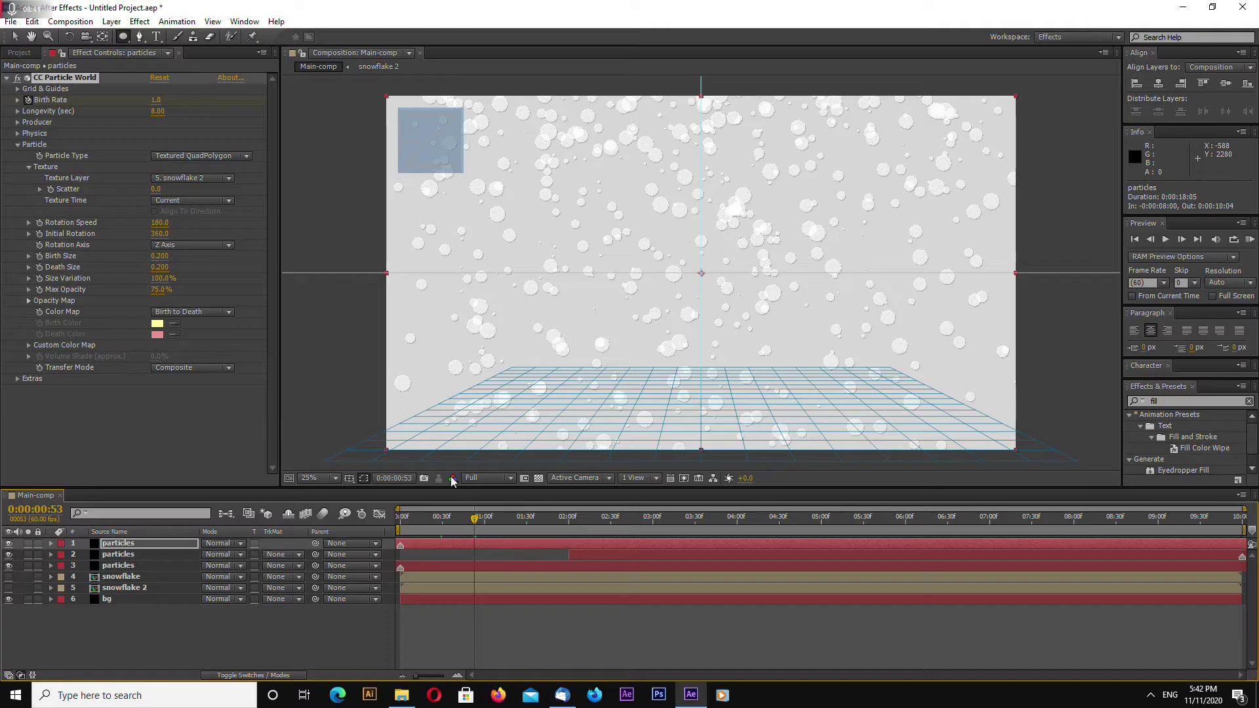
Set the Extras Random Seed to 10 and toggle the layer's visibility to compare.
left_click(18, 144)
left_click(18, 155)
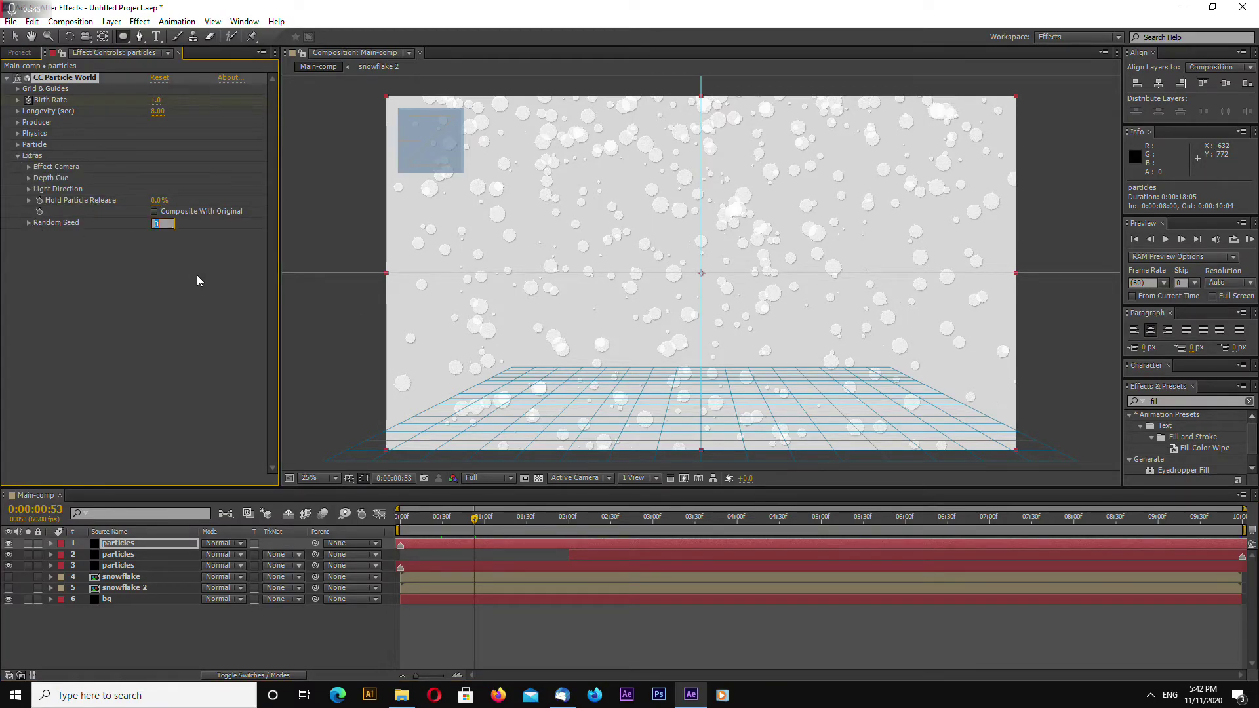
type("10")
key("Return")
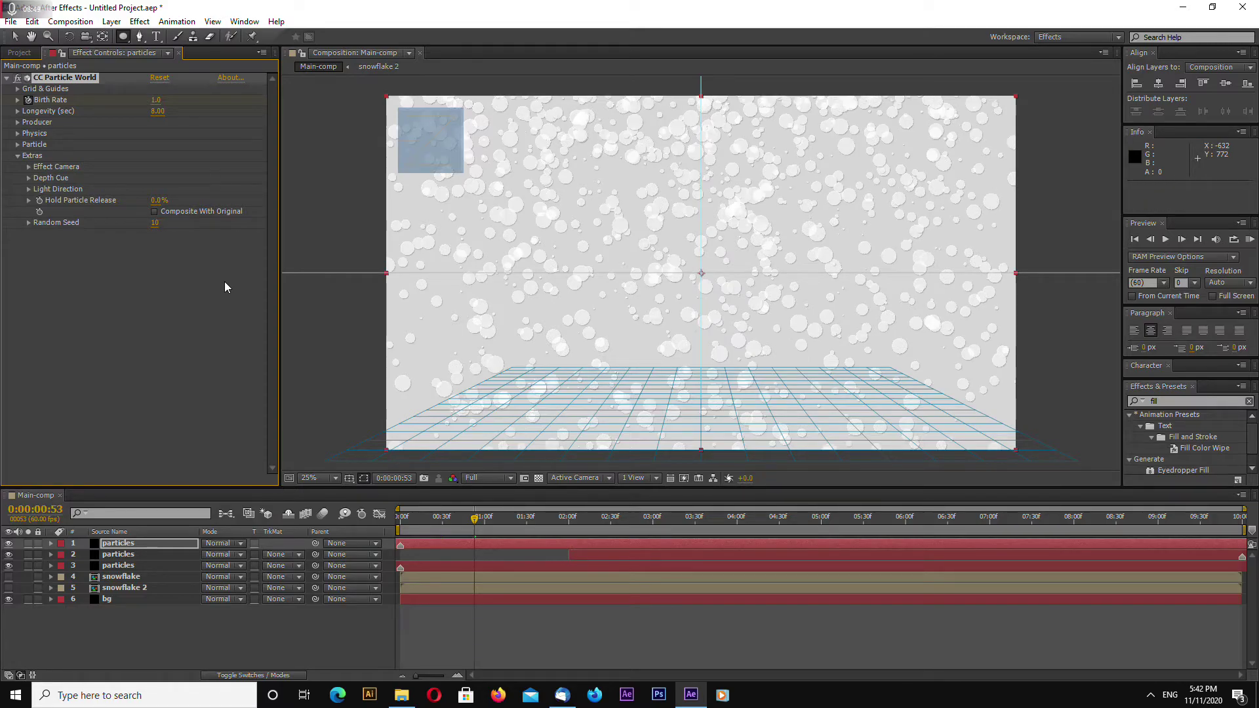
left_click(9, 543)
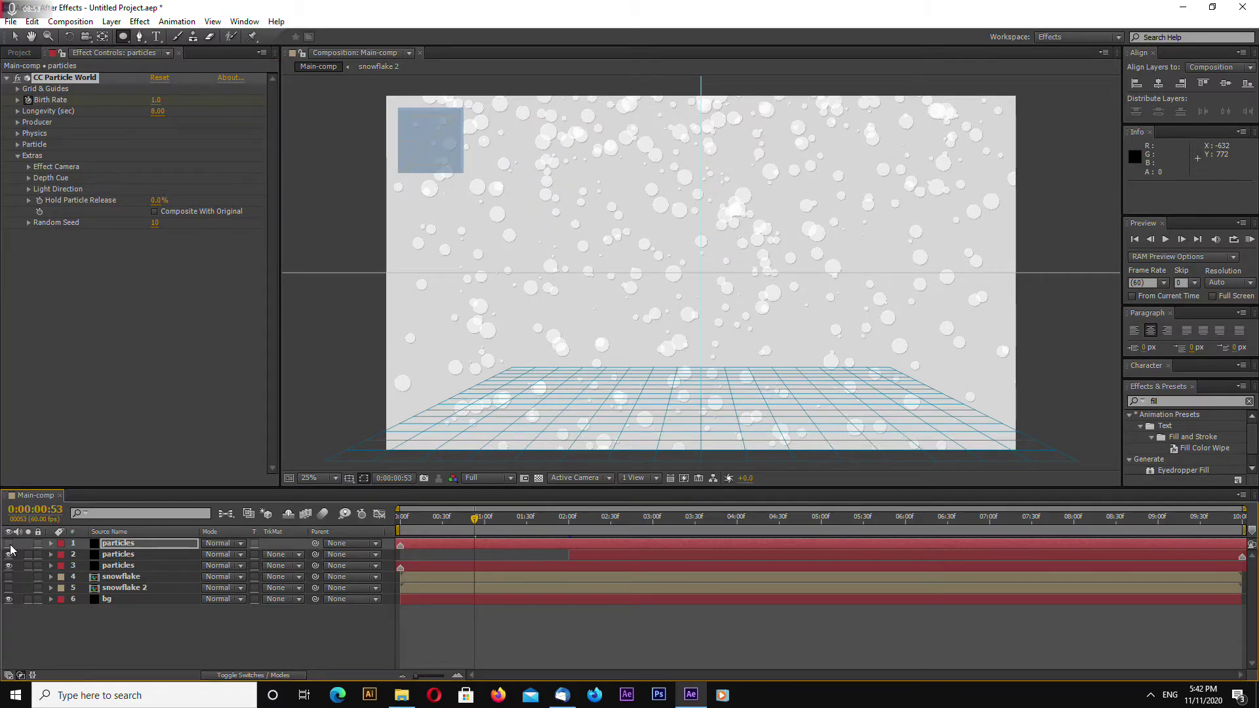
left_click(8, 543)
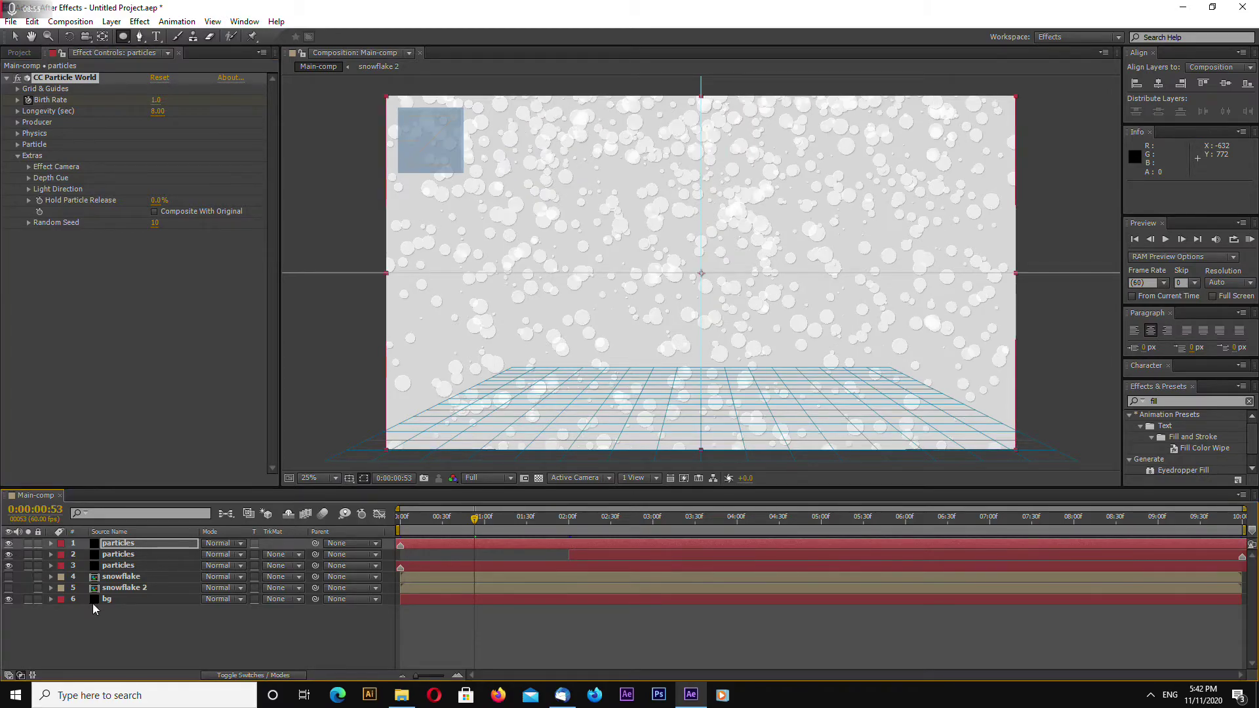
double_click(119, 577)
left_click(35, 496)
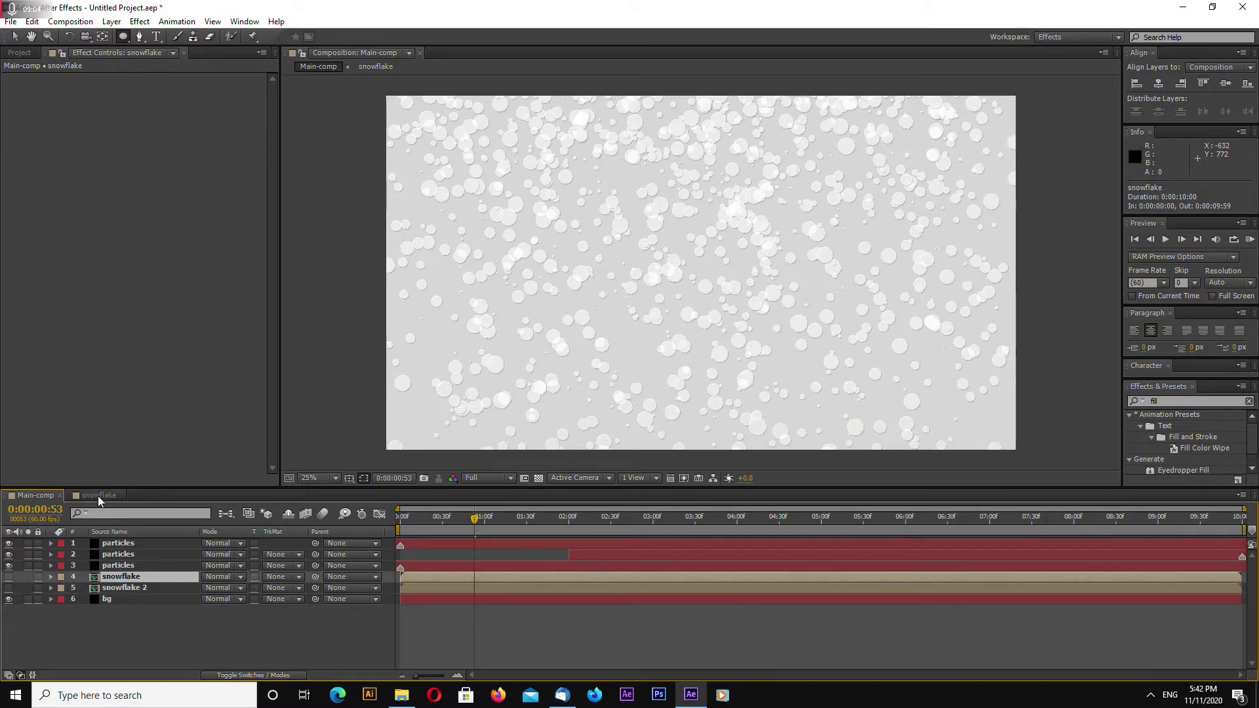
Inspect the third particles layer's Texture settings and hide the top particles layer.
left_click(120, 565)
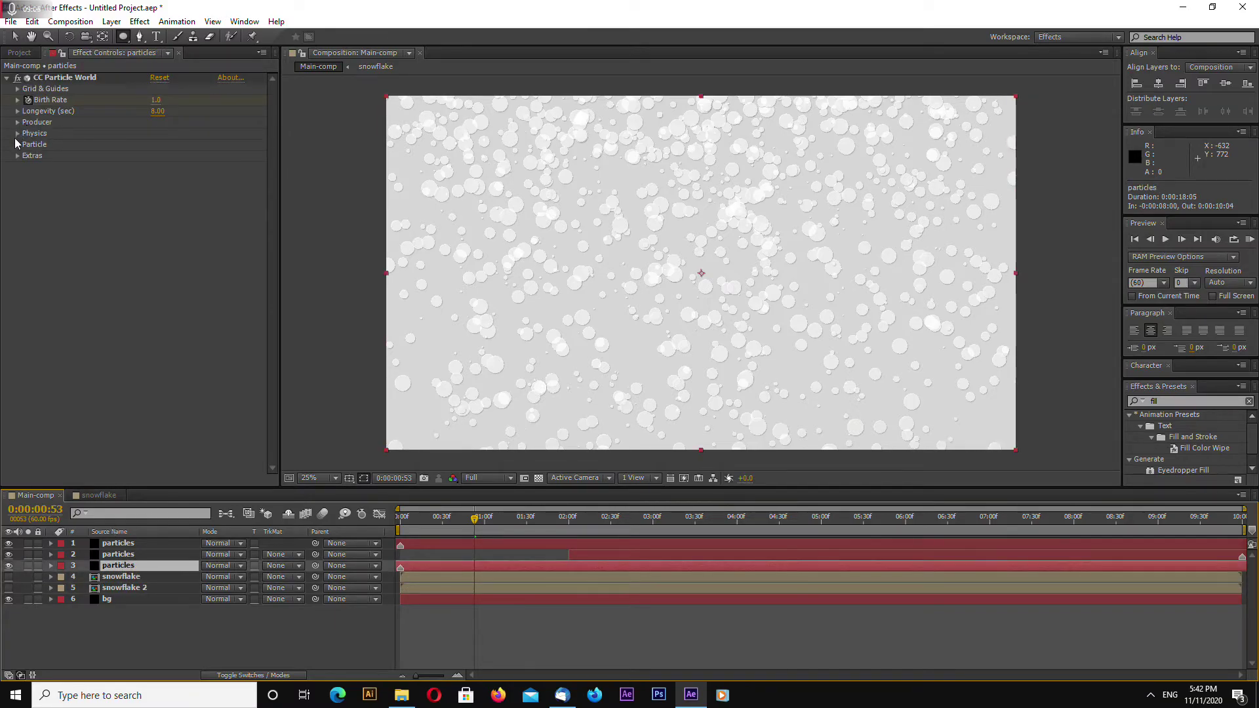
left_click(17, 145)
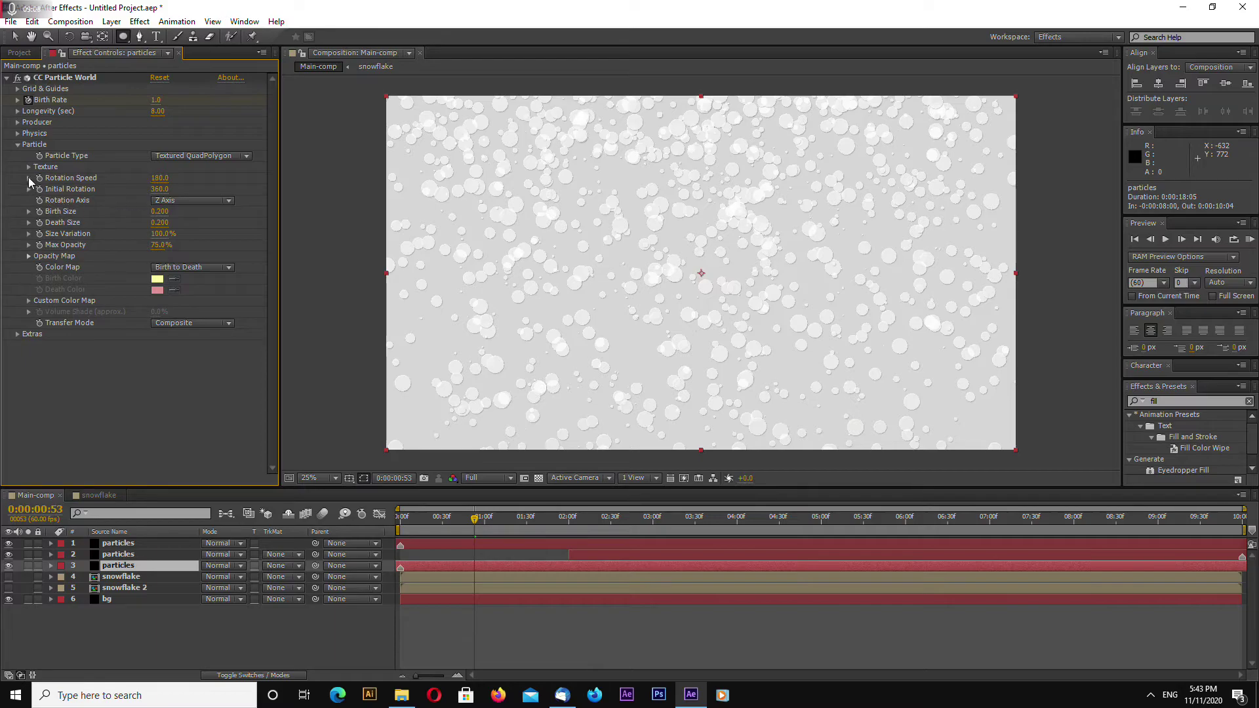
left_click(29, 167)
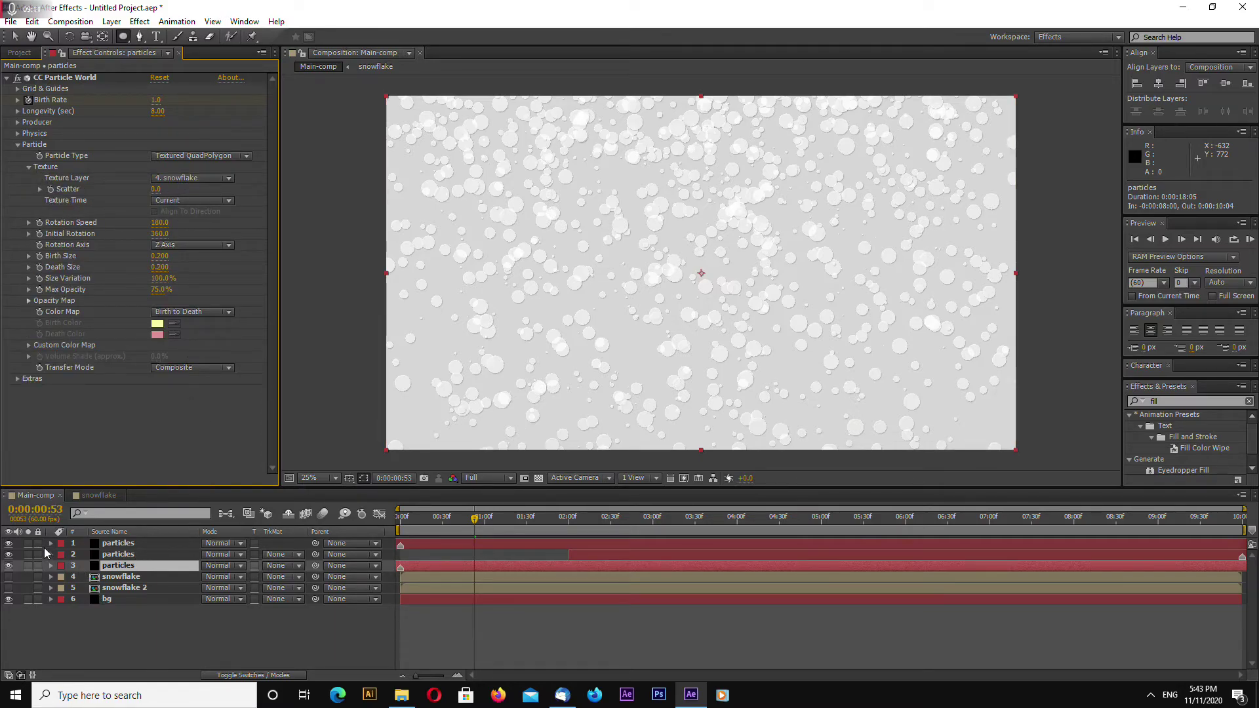
left_click(8, 543)
left_click(518, 664)
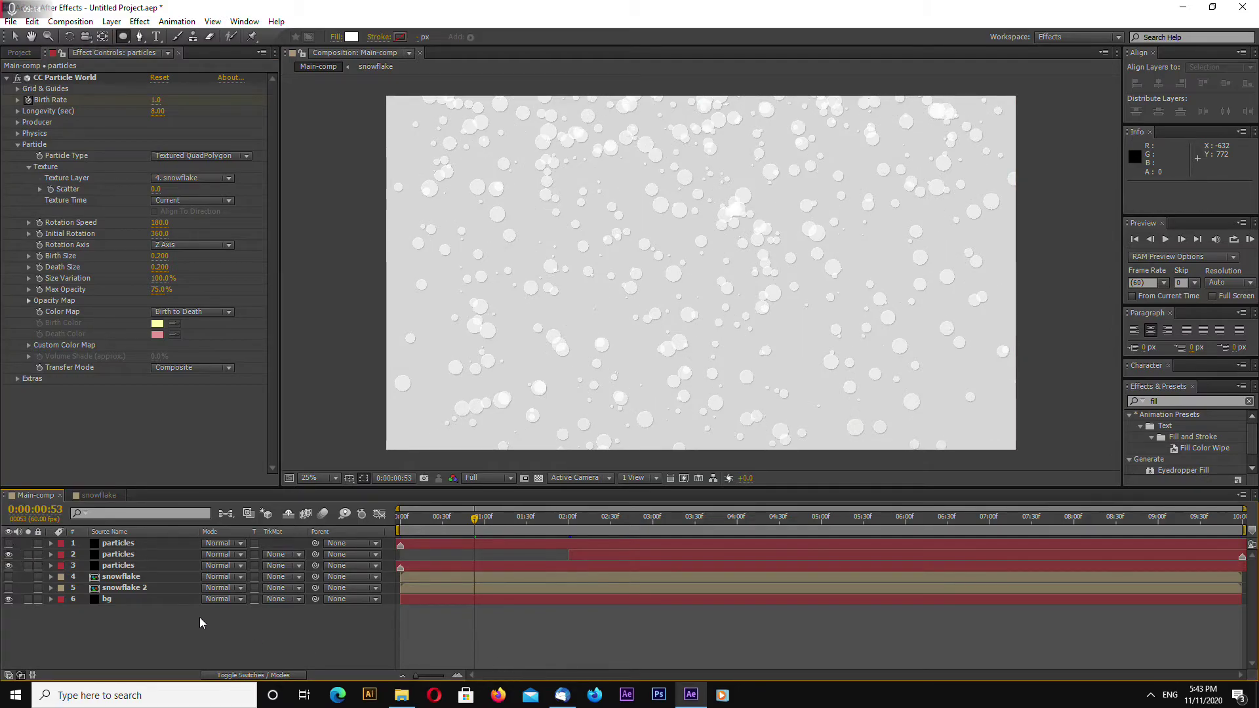
Delete Mask 1 from the snowflake layer in the snowflake composition.
double_click(126, 581)
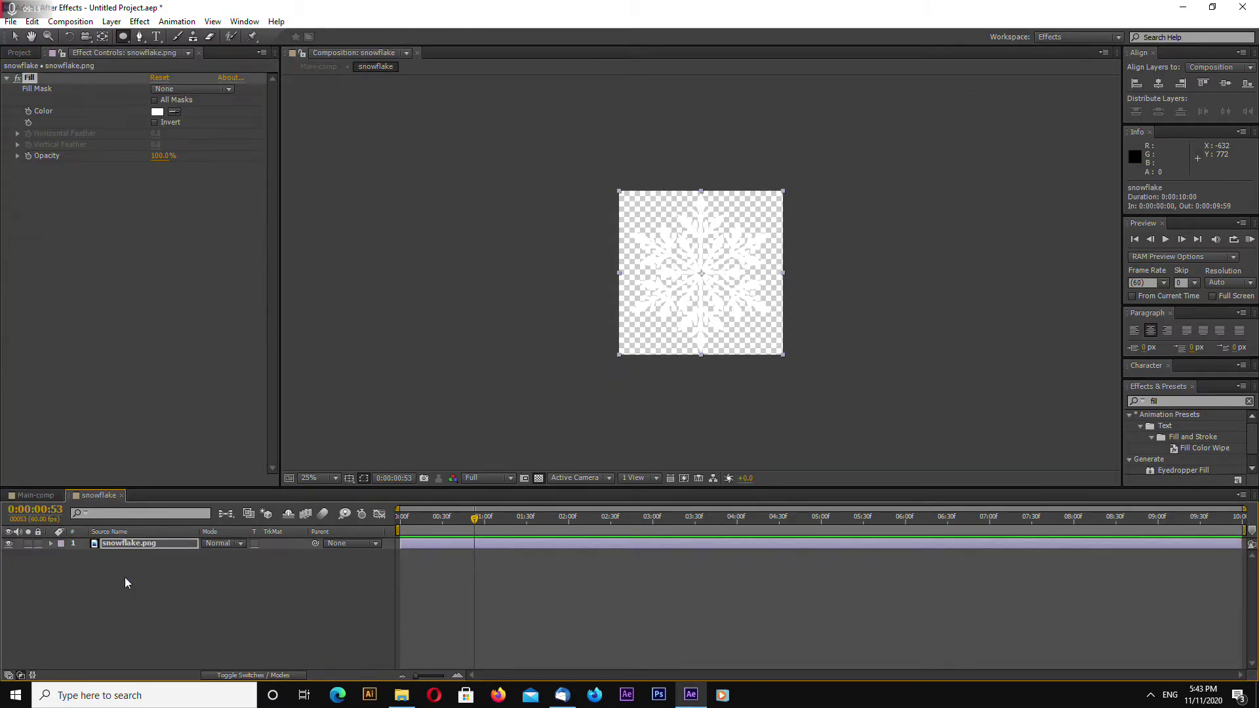
key("Delete")
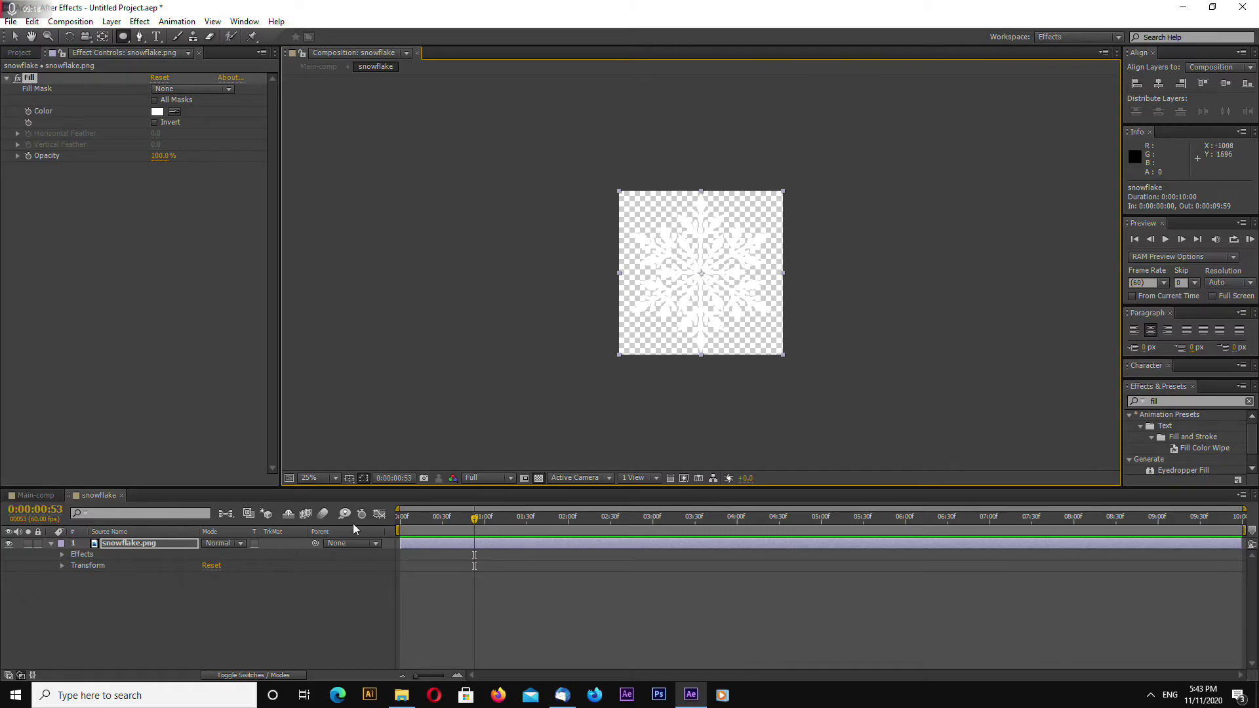
left_click(171, 553)
Back in Main-comp, set the preview resolution to Half and show the top particles layer.
left_click(121, 495)
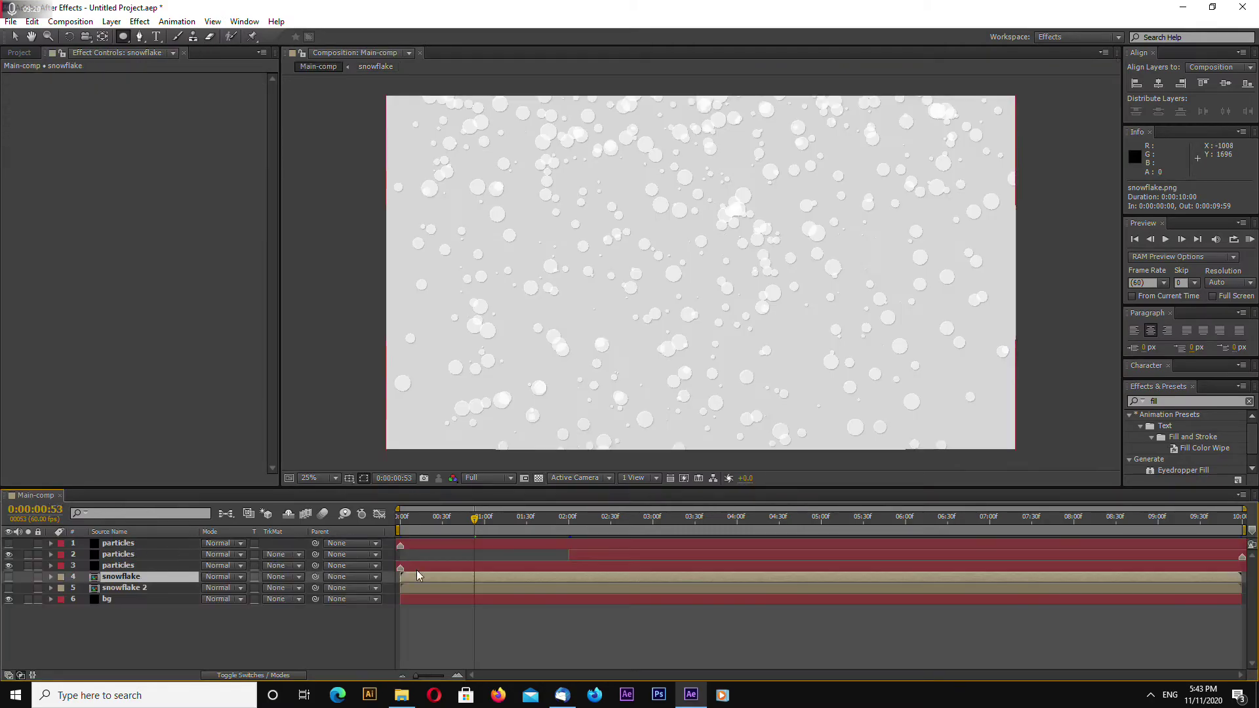
left_click(491, 478)
left_click(498, 512)
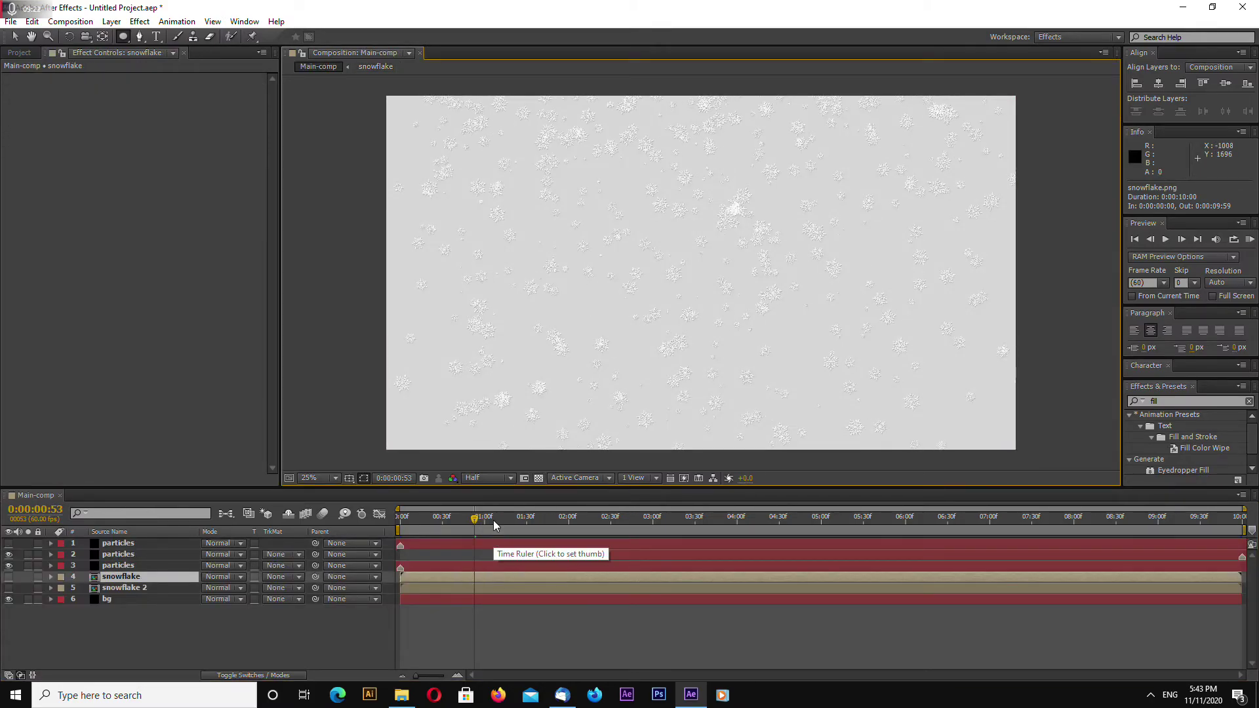
left_click(495, 478)
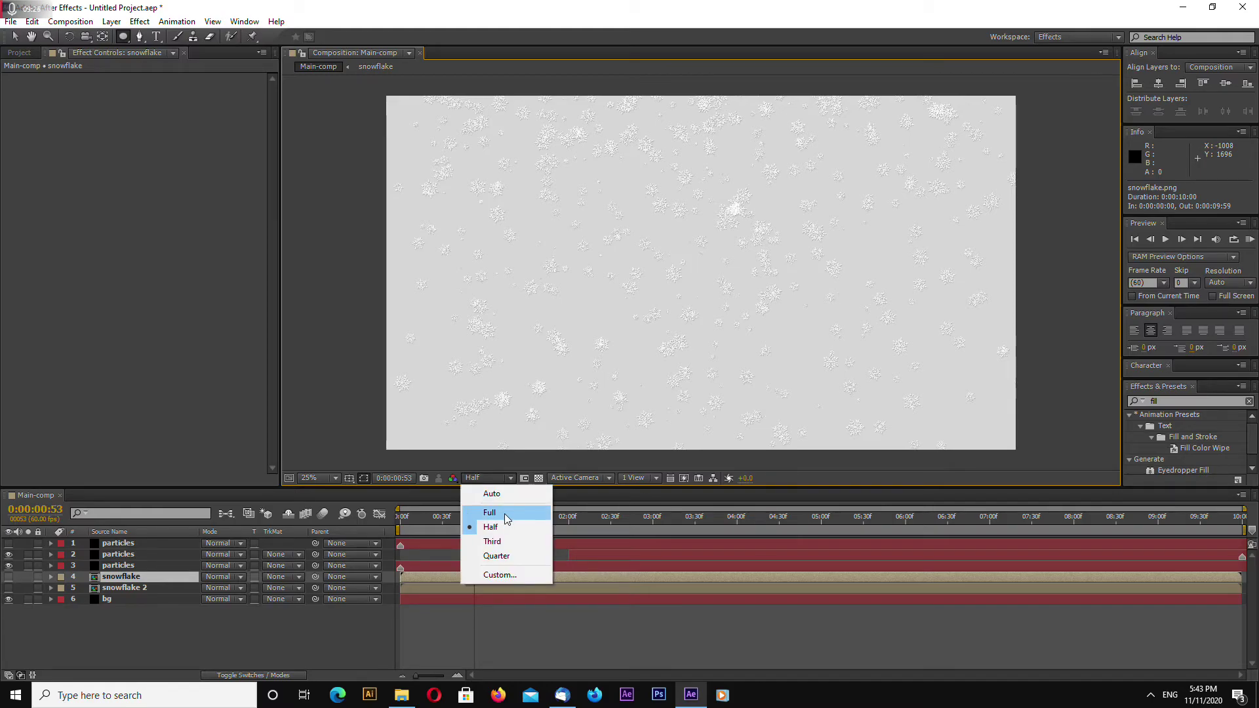
left_click(9, 543)
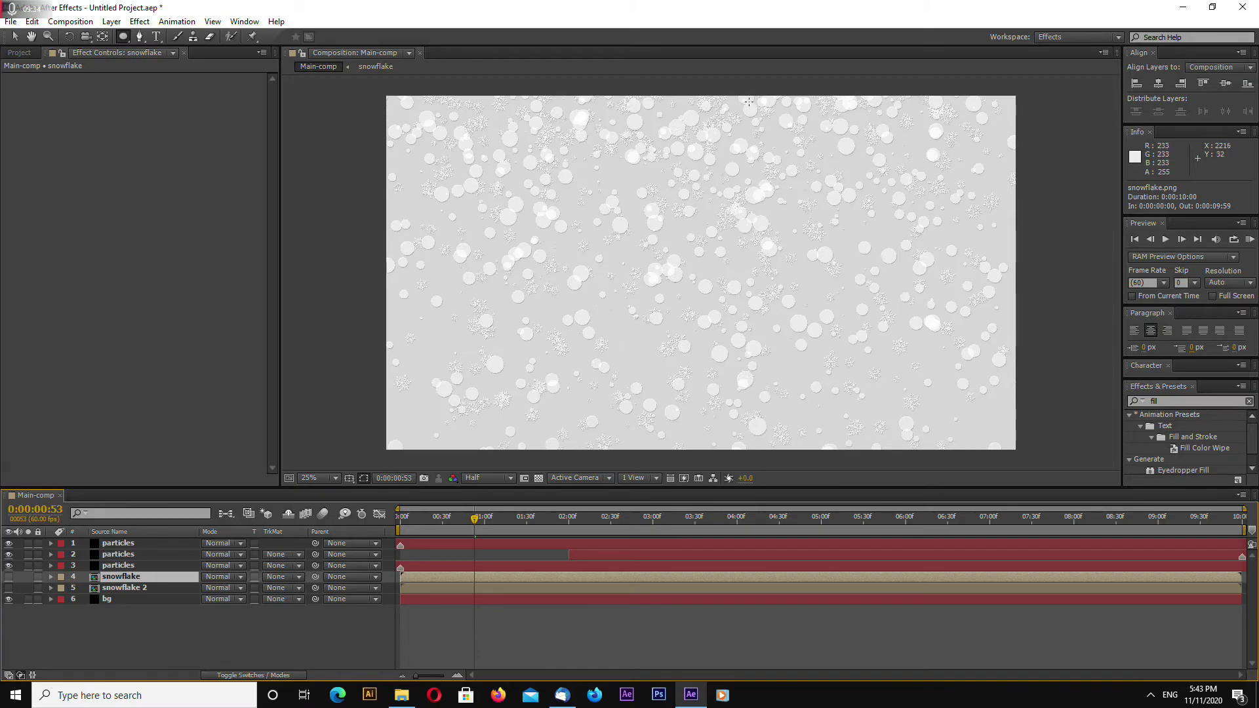
Try Third and Full preview resolutions, settling back on Half.
left_click(489, 478)
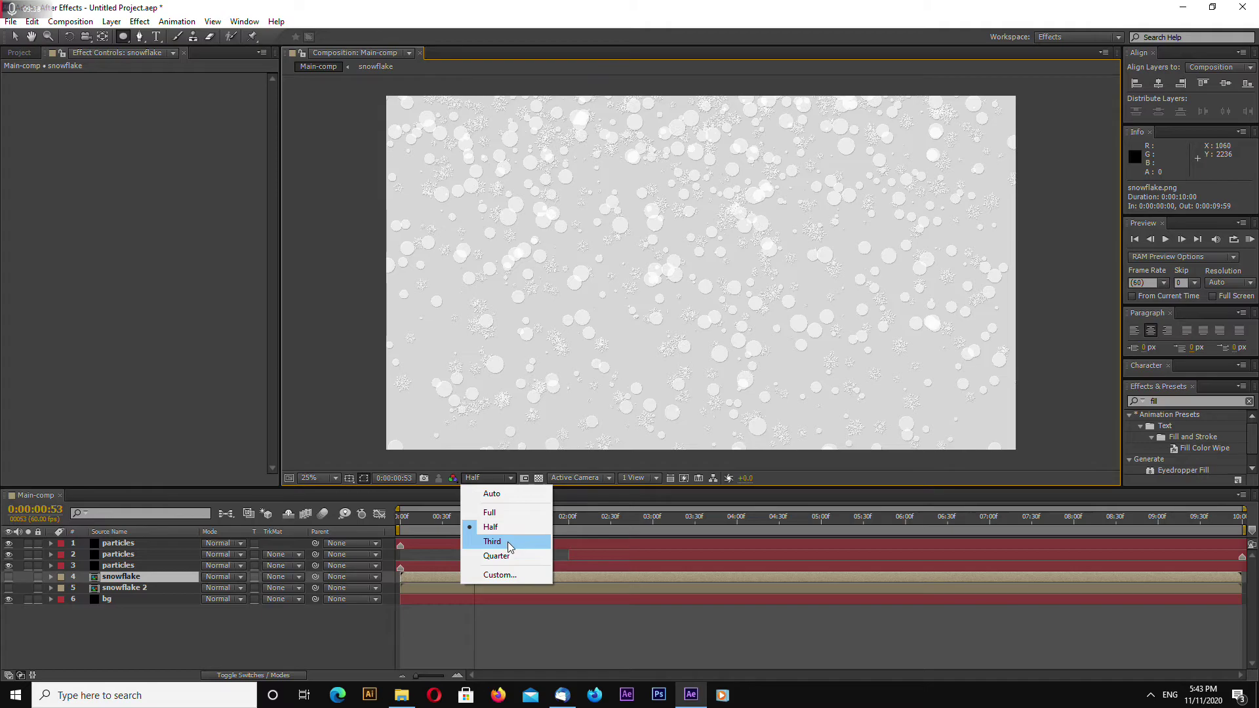
left_click(509, 544)
left_click(487, 477)
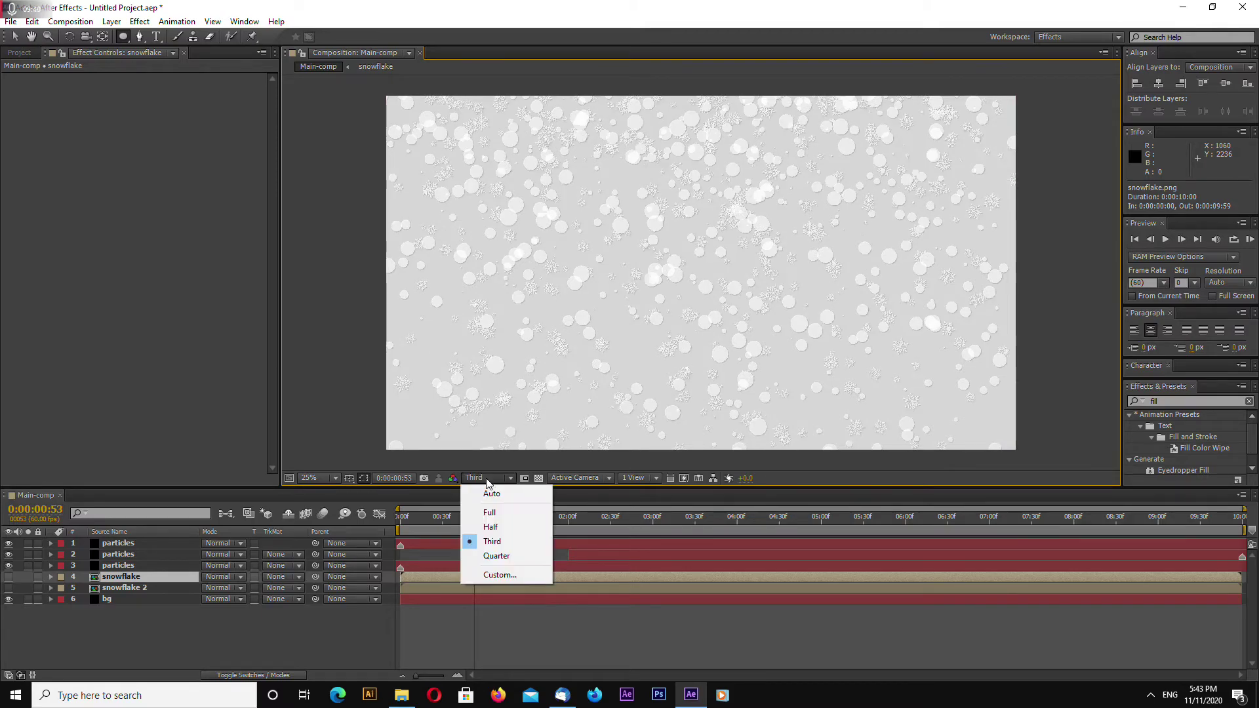
left_click(504, 543)
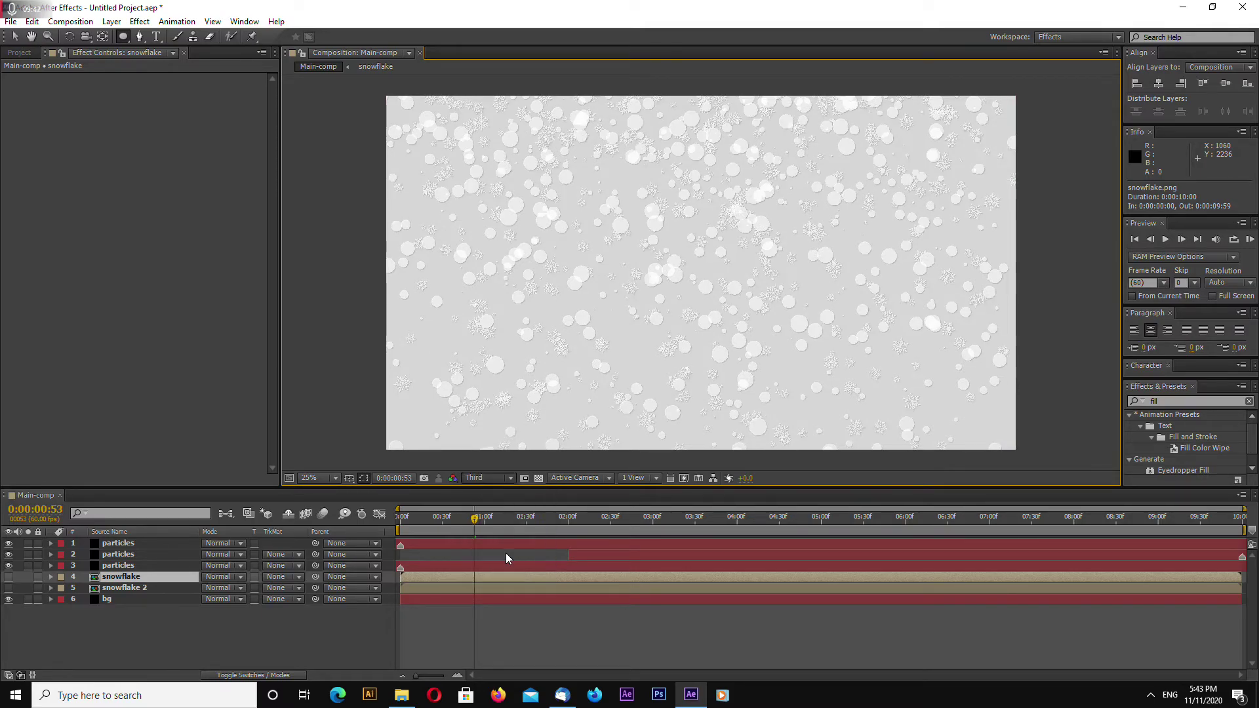
left_click(487, 479)
left_click(505, 512)
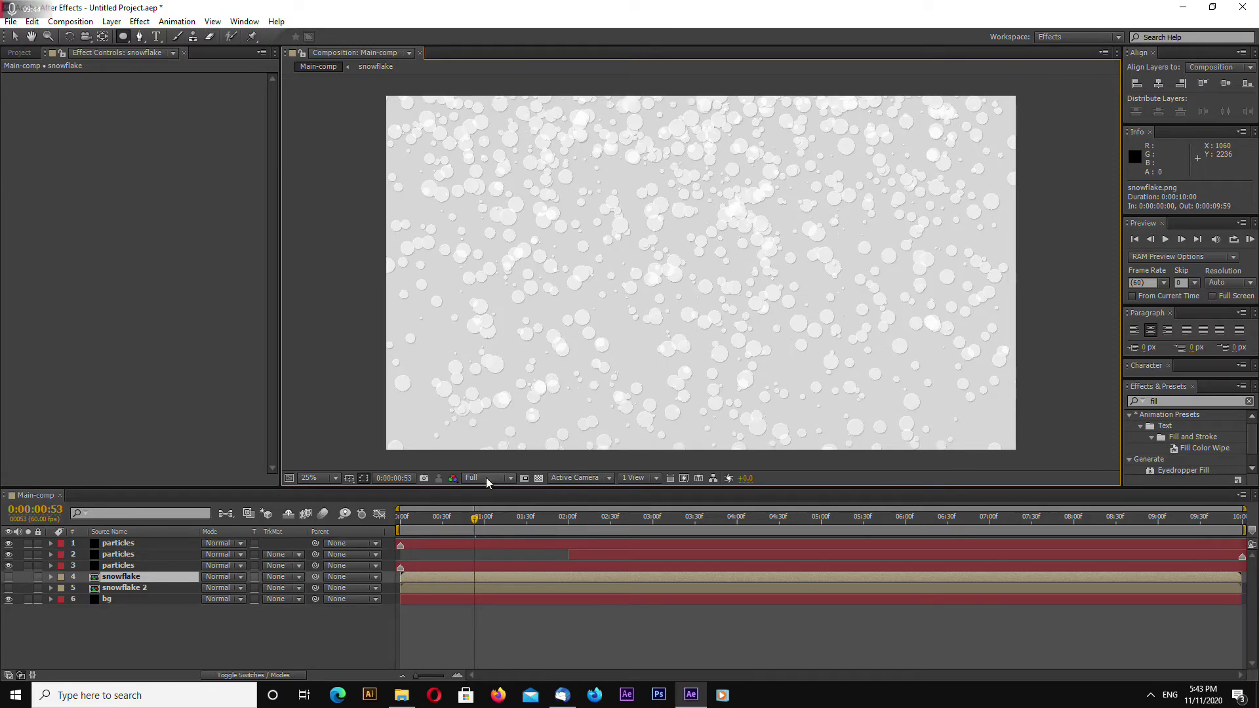
left_click(488, 480)
left_click(490, 527)
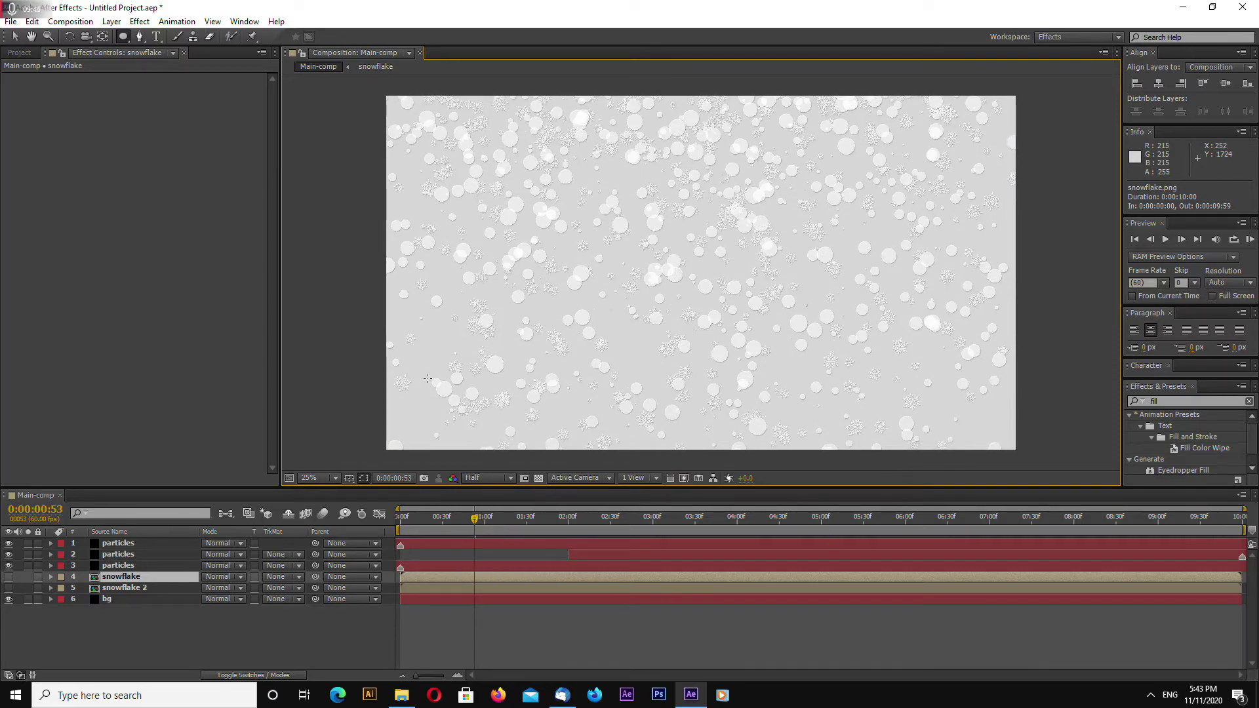
Zoom the preview to 25% and expand the top particles layer's Particle settings.
scroll(560, 401, "up", 2)
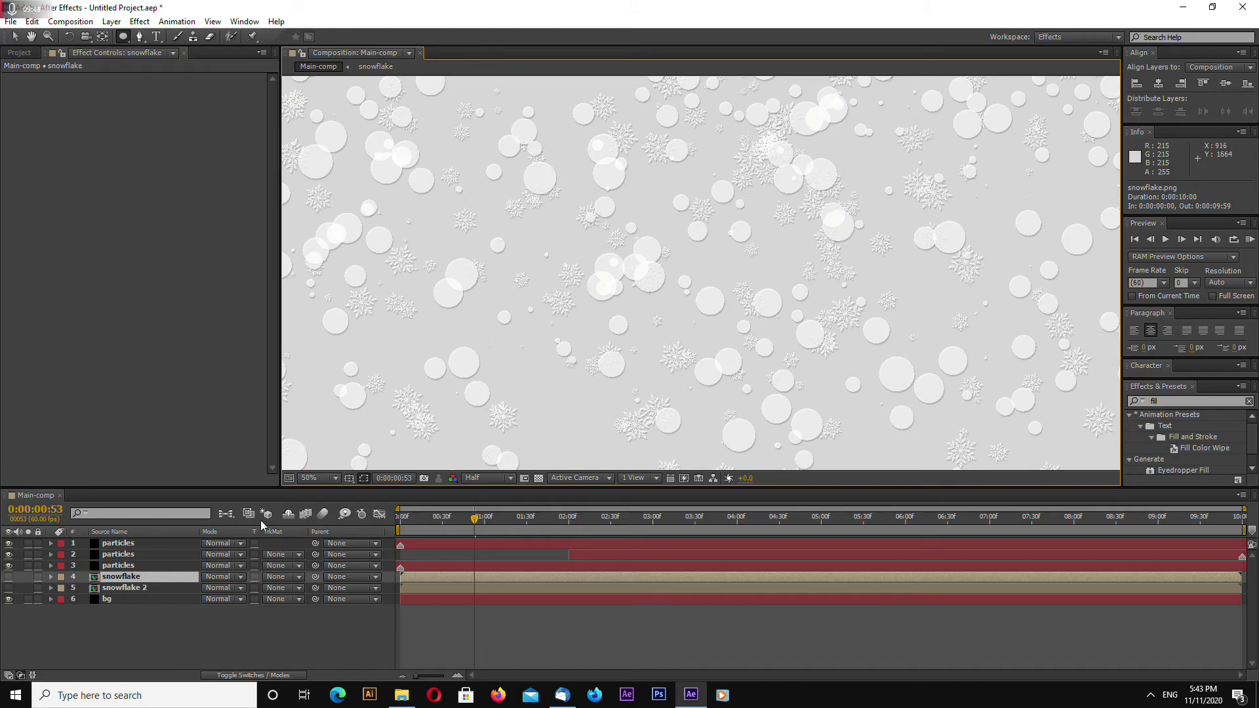
key("comma")
left_click(118, 543)
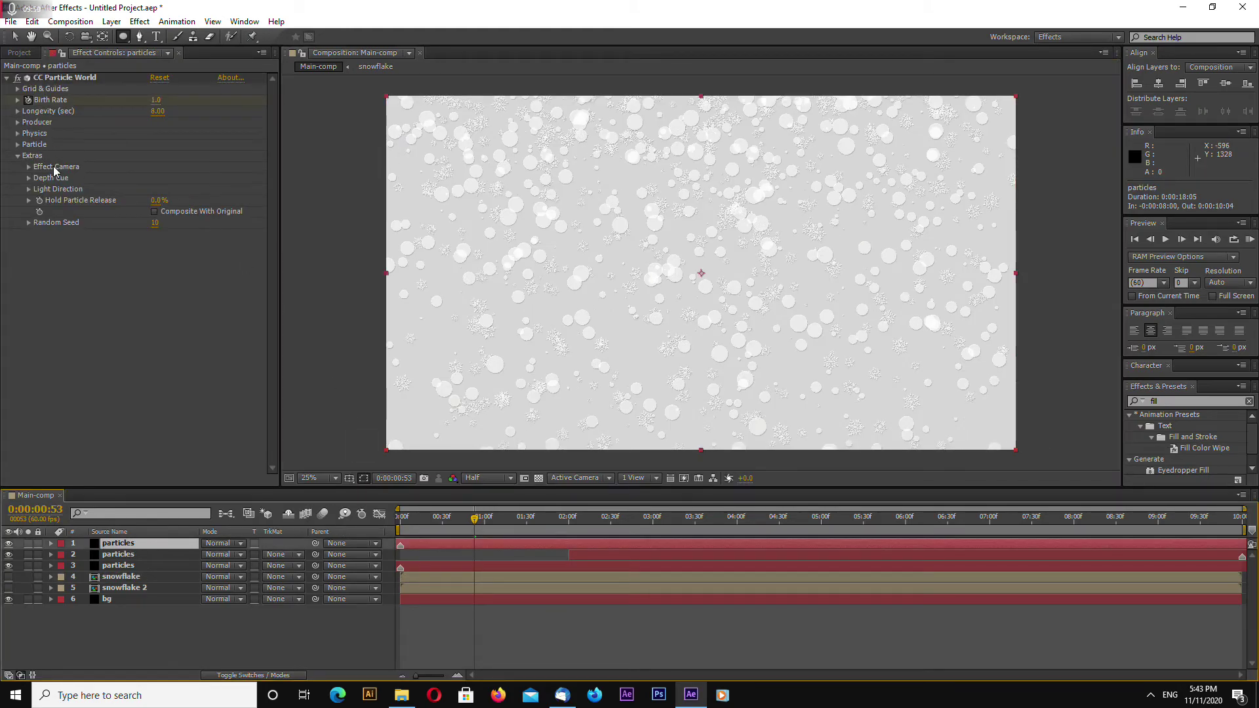
left_click(18, 156)
left_click(17, 144)
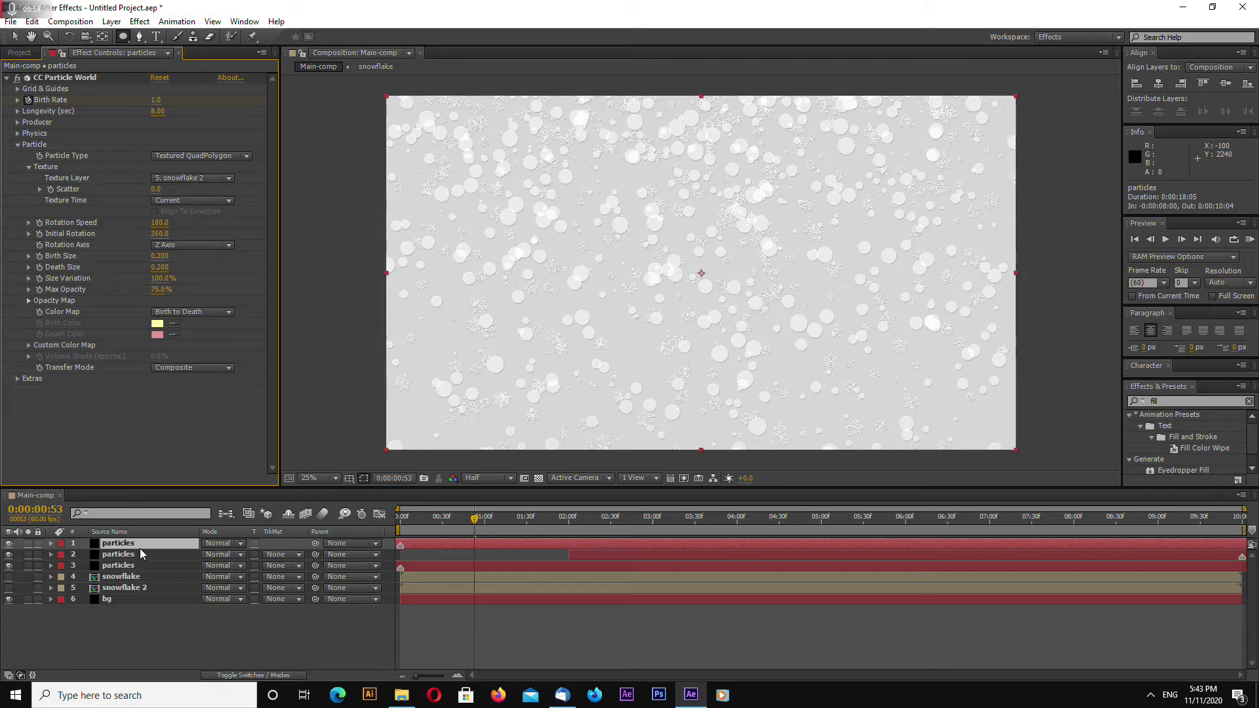
Set the top particles layer's Birth Rate keyframe at 2 seconds to 0.7.
key("u")
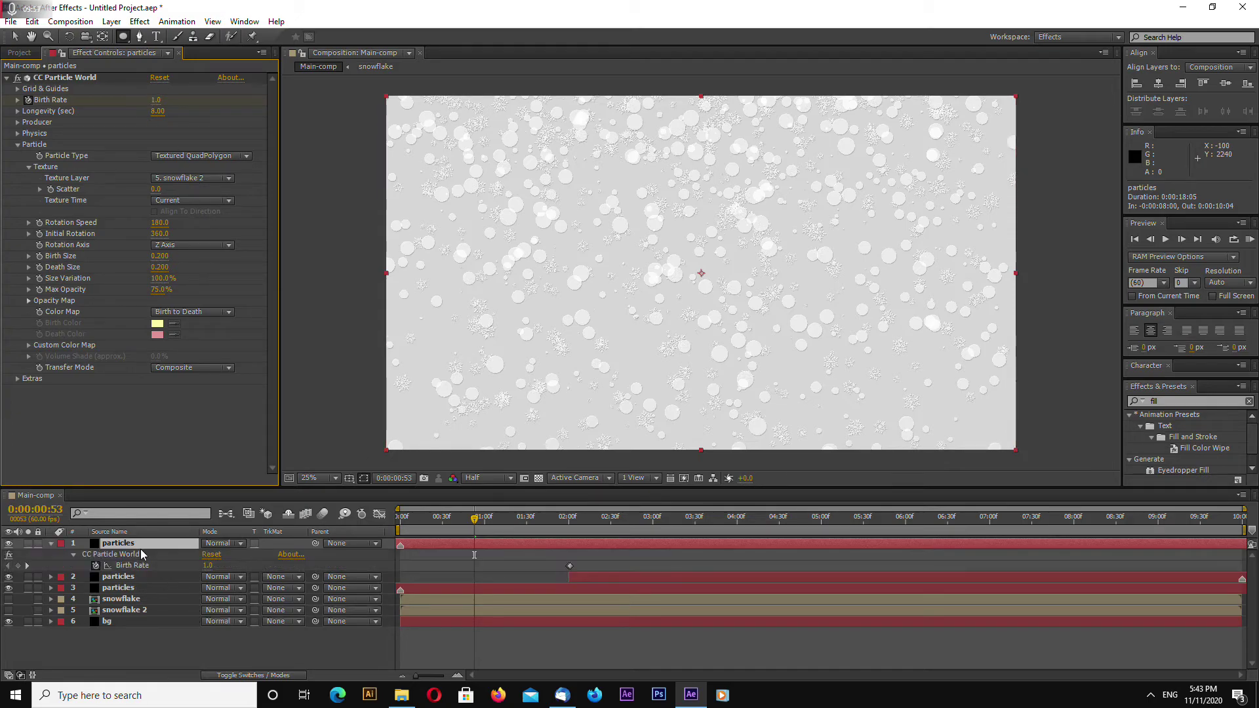
left_click(27, 565)
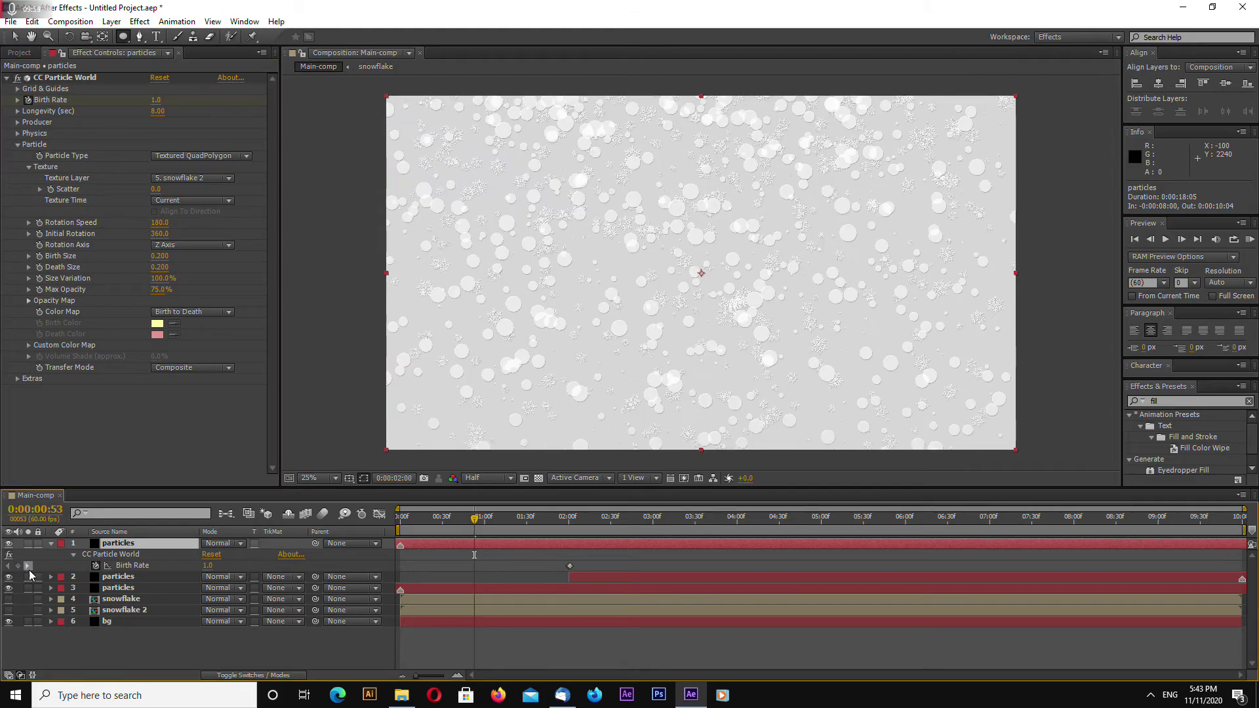
left_click(209, 568)
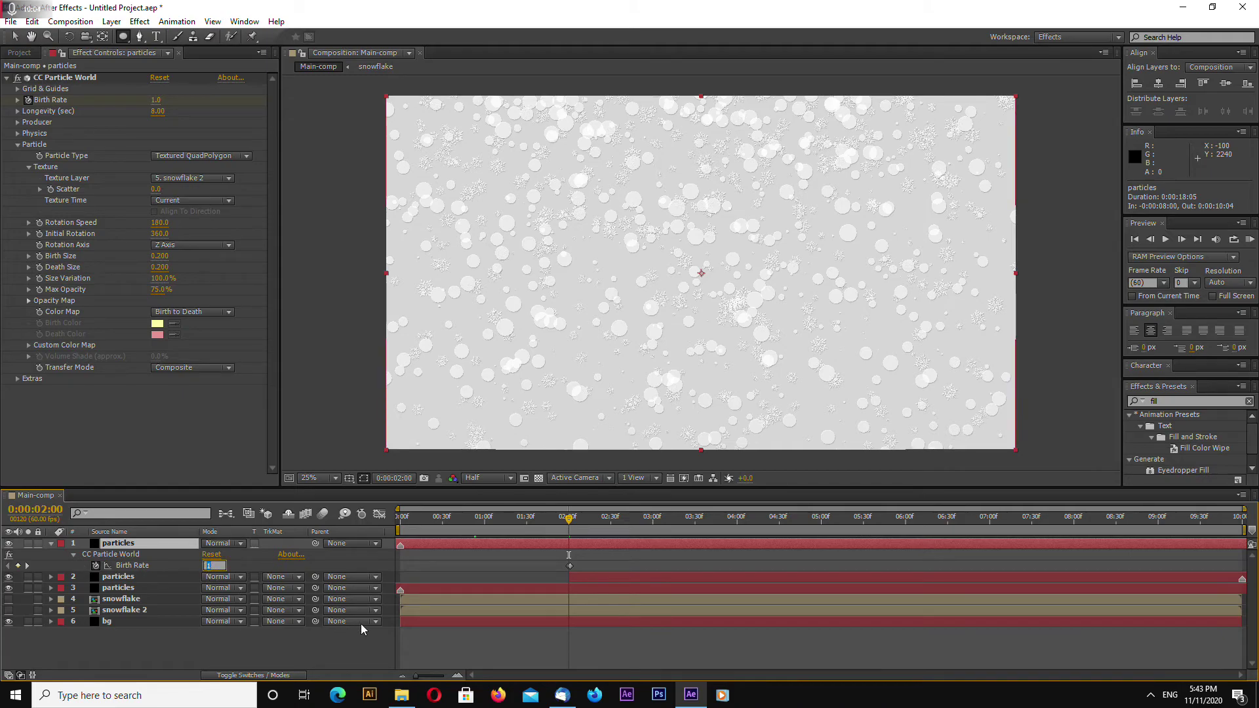
type("0.7")
key("Return")
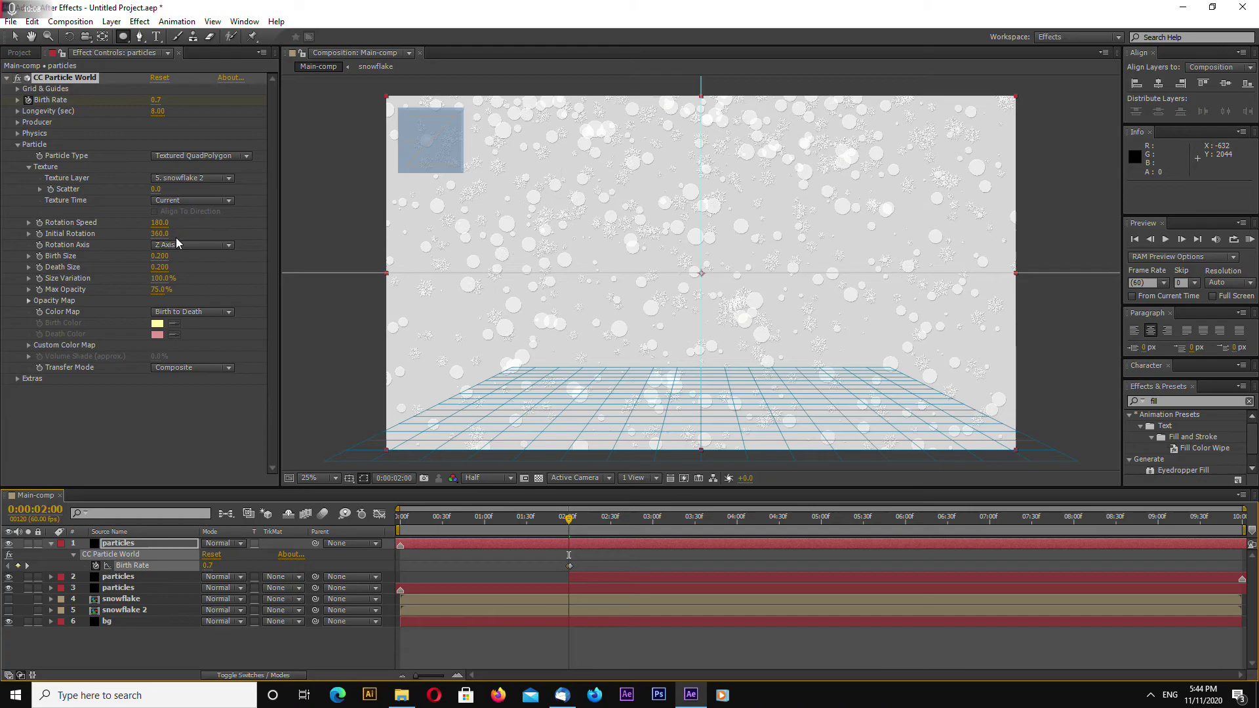
Set Birth Size and Death Size to 0.1 in the Particle settings.
left_click(160, 257)
type("0.1")
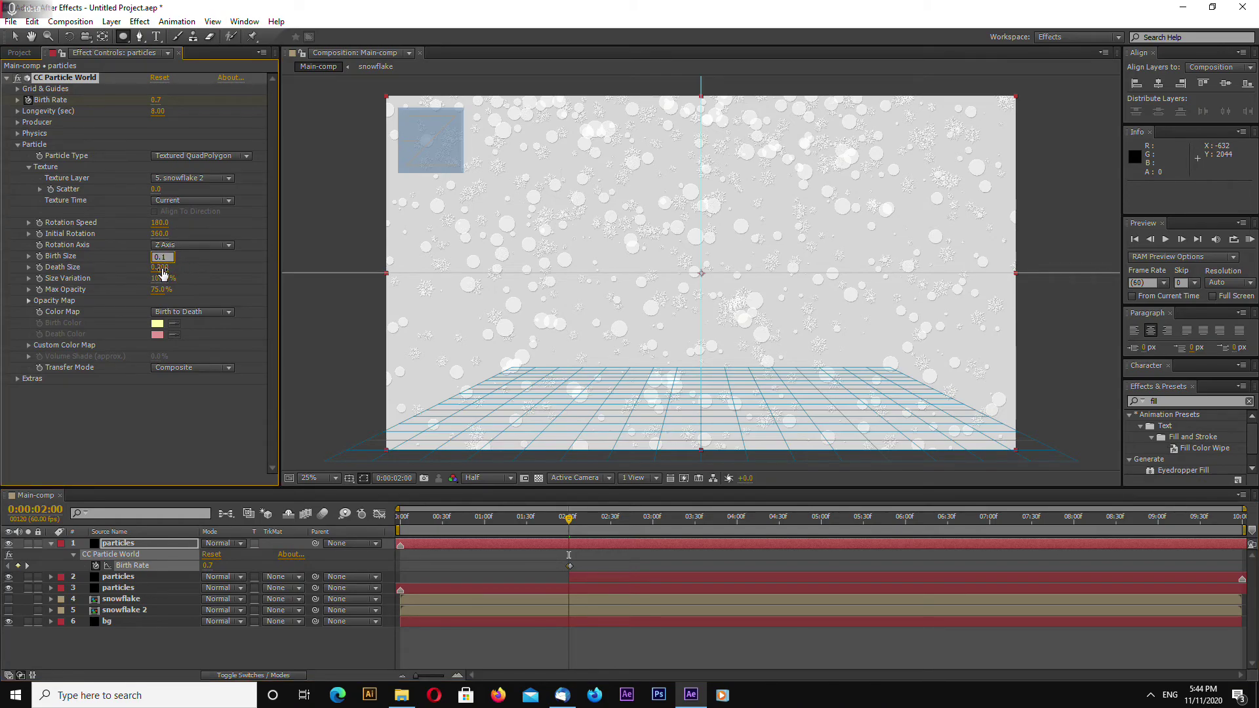
left_click(162, 267)
left_click(167, 268)
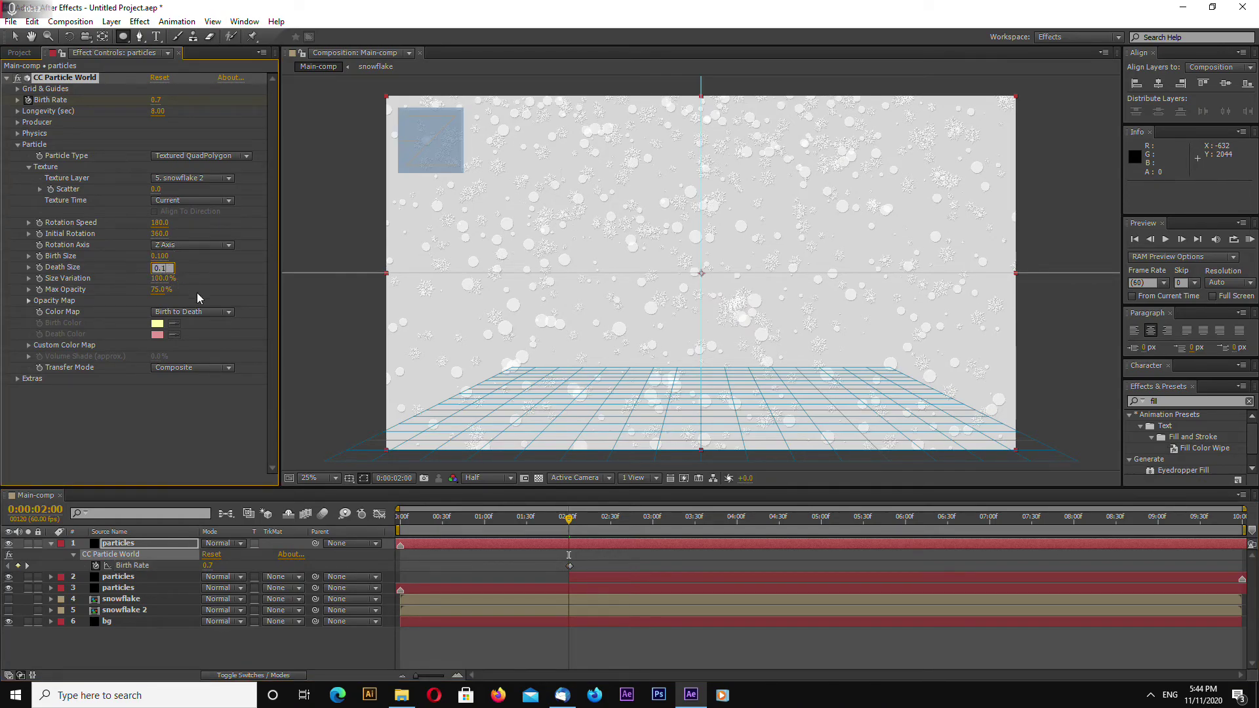
key("Return")
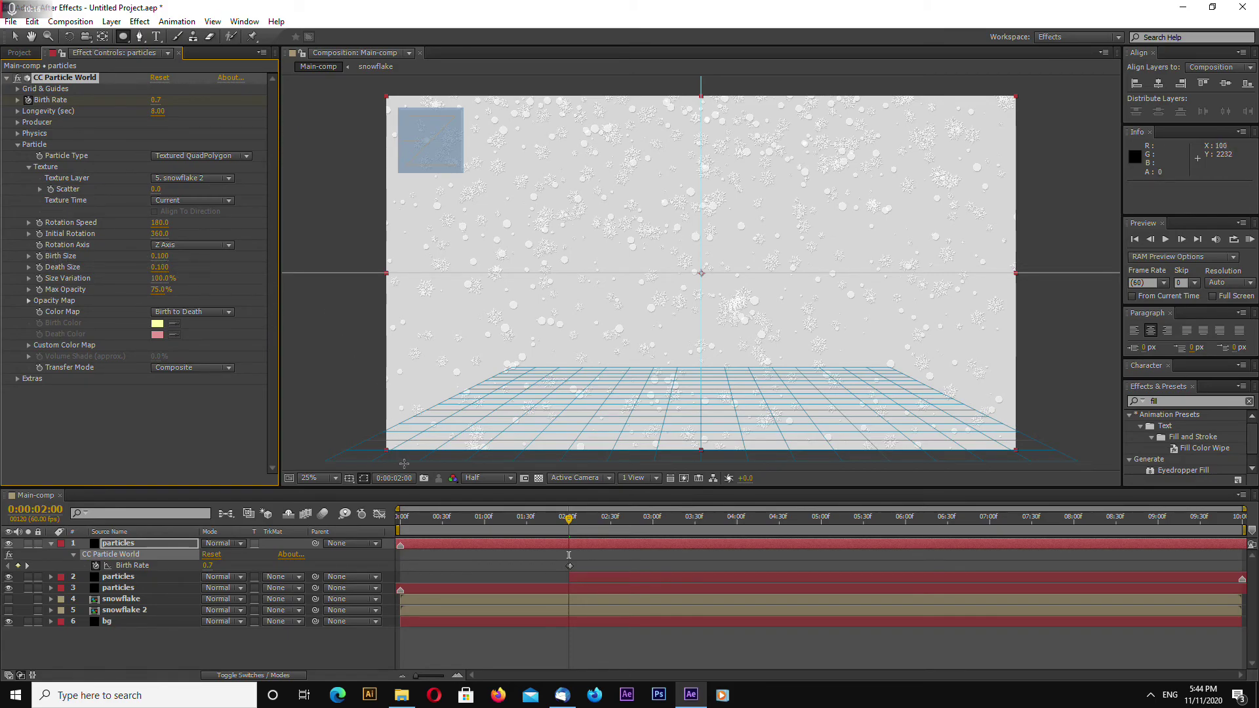
Place the playhead just before the top layer's 2-second Birth Rate keyframe.
left_click(18, 144)
left_click(506, 667)
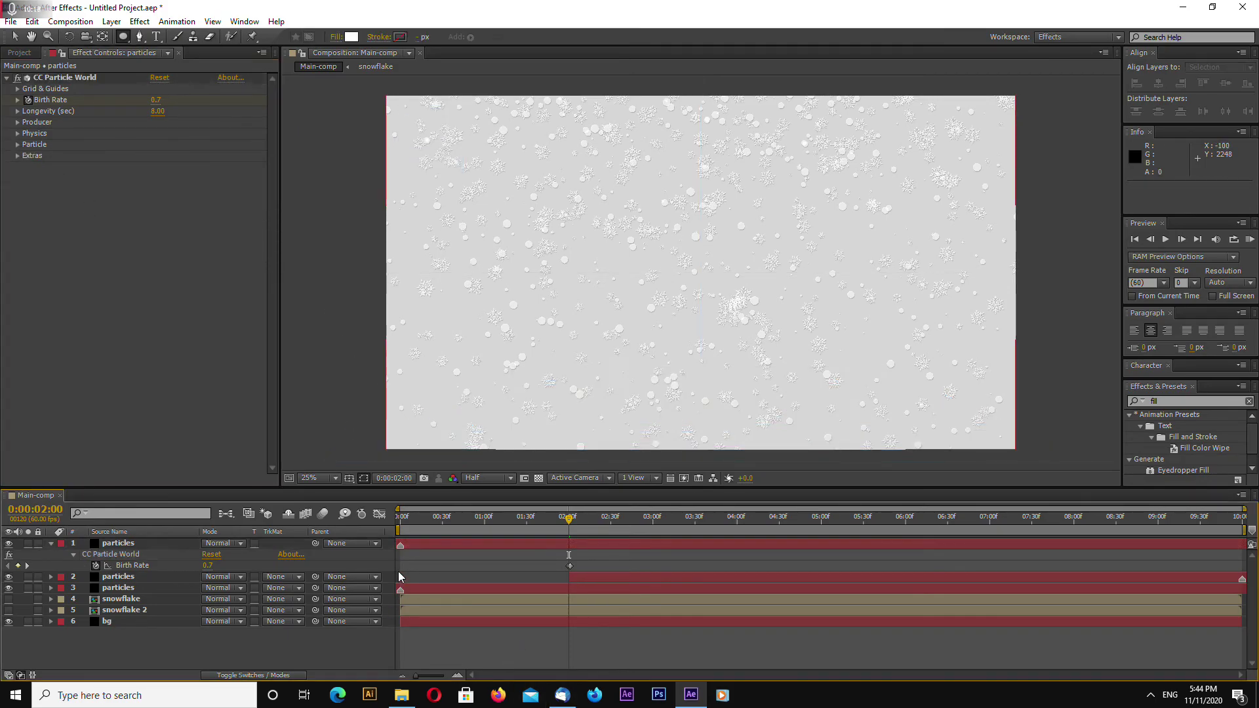
left_click(50, 543)
left_click(114, 544)
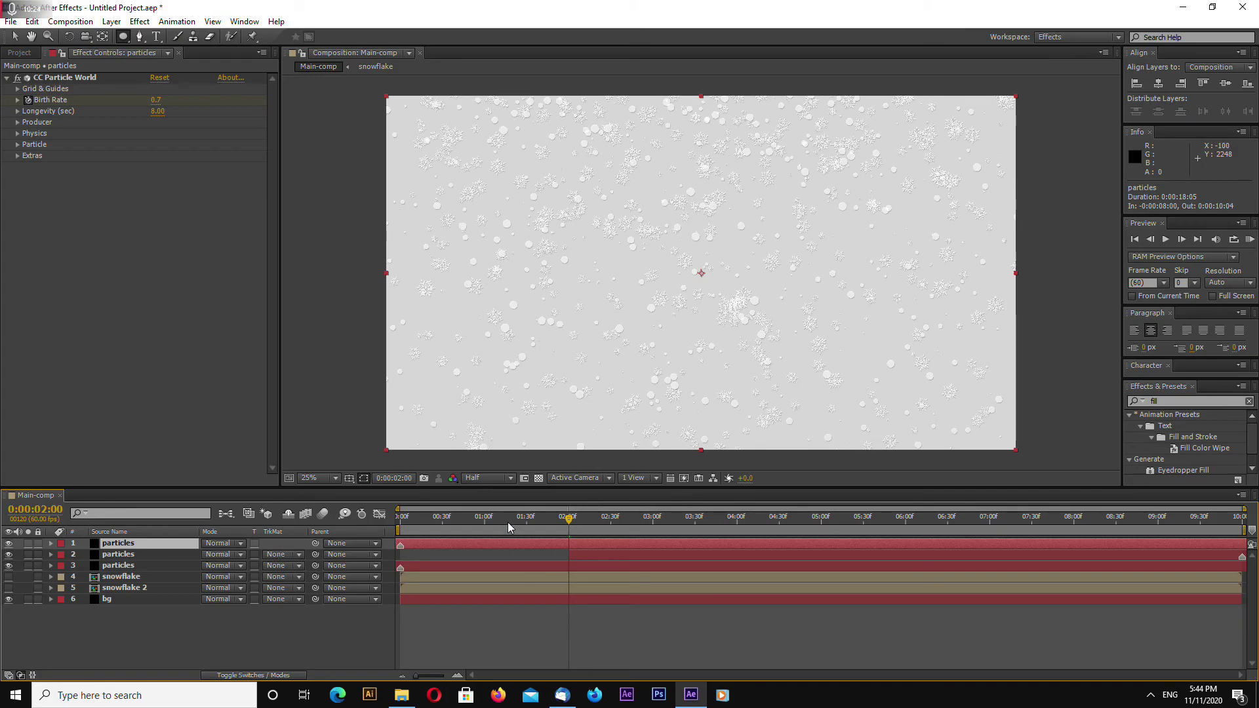
key("u")
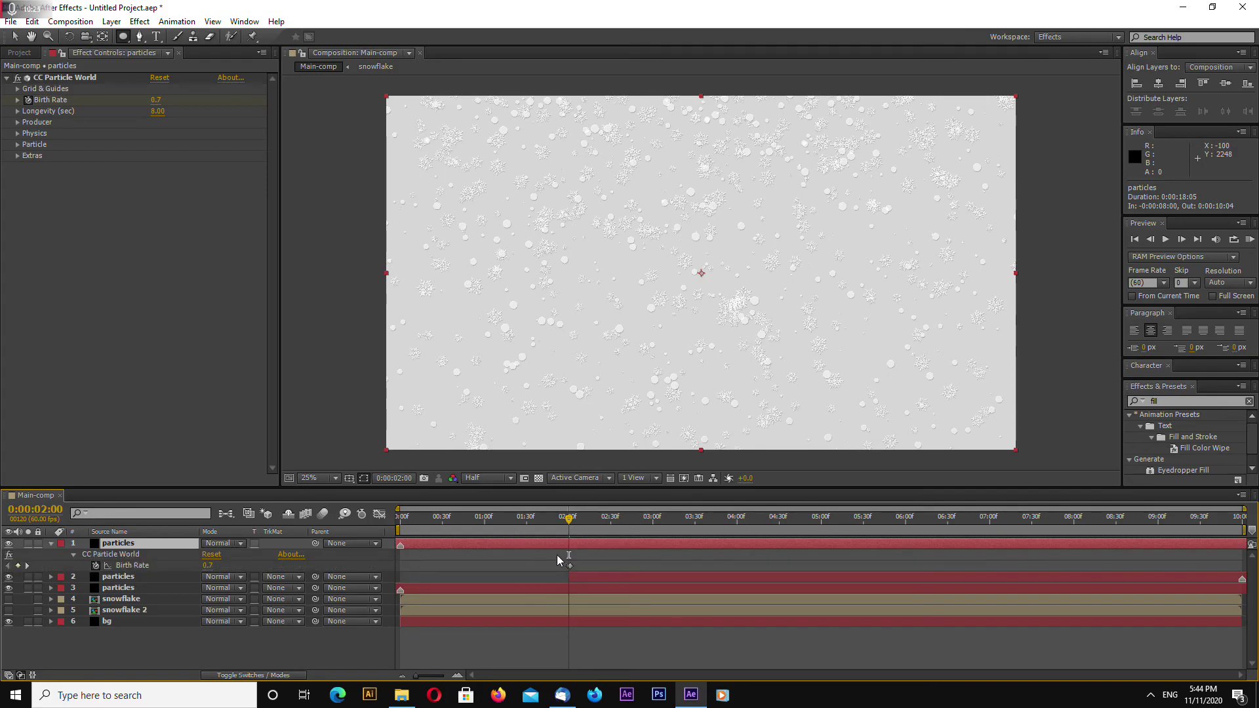
left_click(570, 519)
left_click_drag(571, 521, 568, 520)
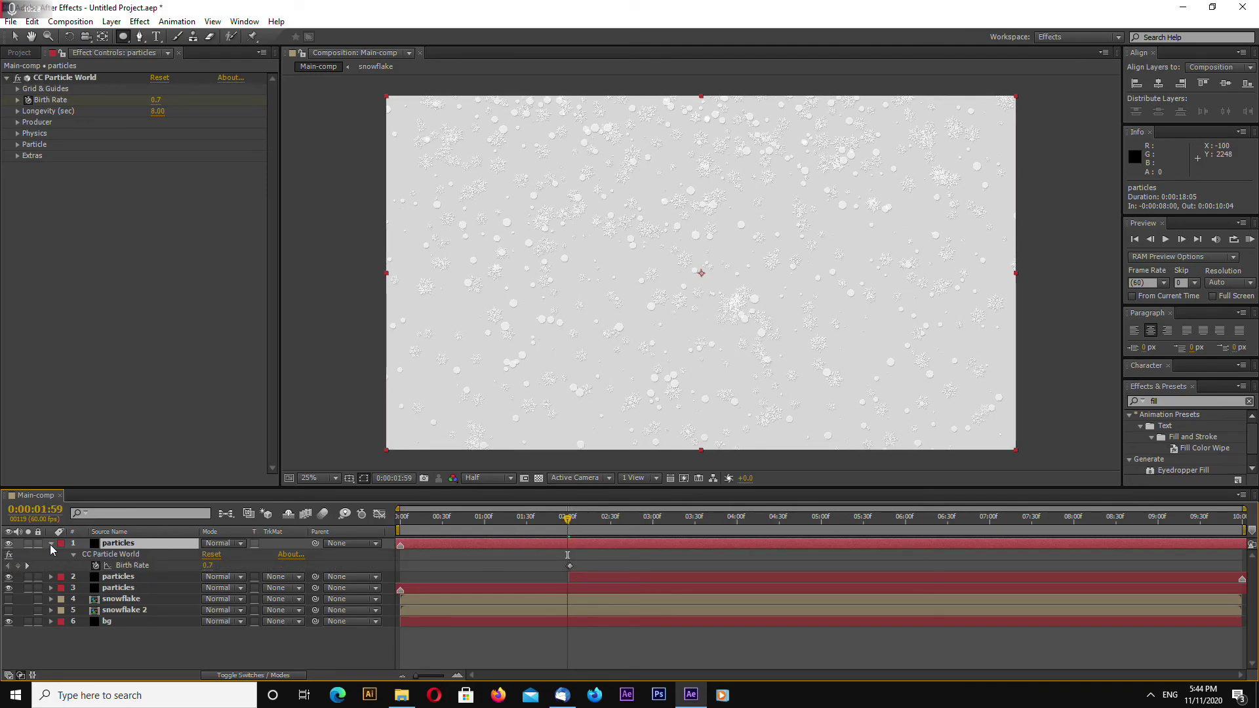
key("u")
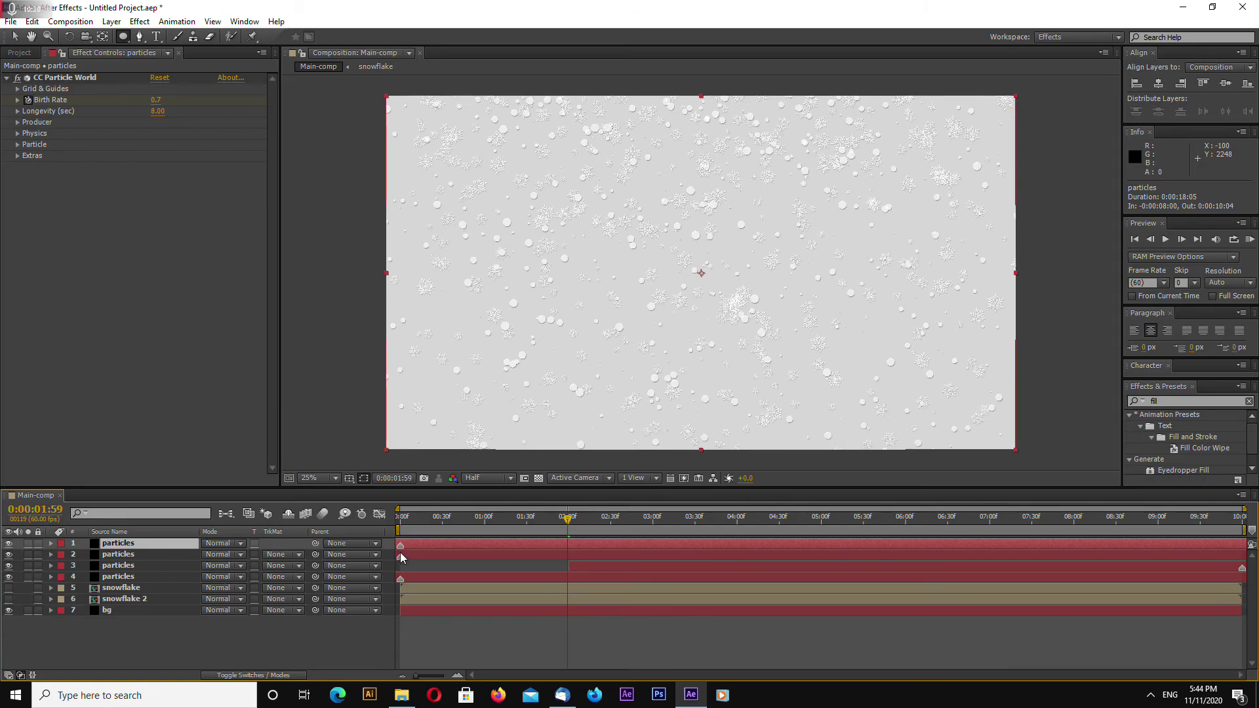
Duplicate the top particles layer and shift the copy to start at 0:00:01:59.
key("ctrl+d")
left_click_drag(413, 549, 1249, 556)
key("End")
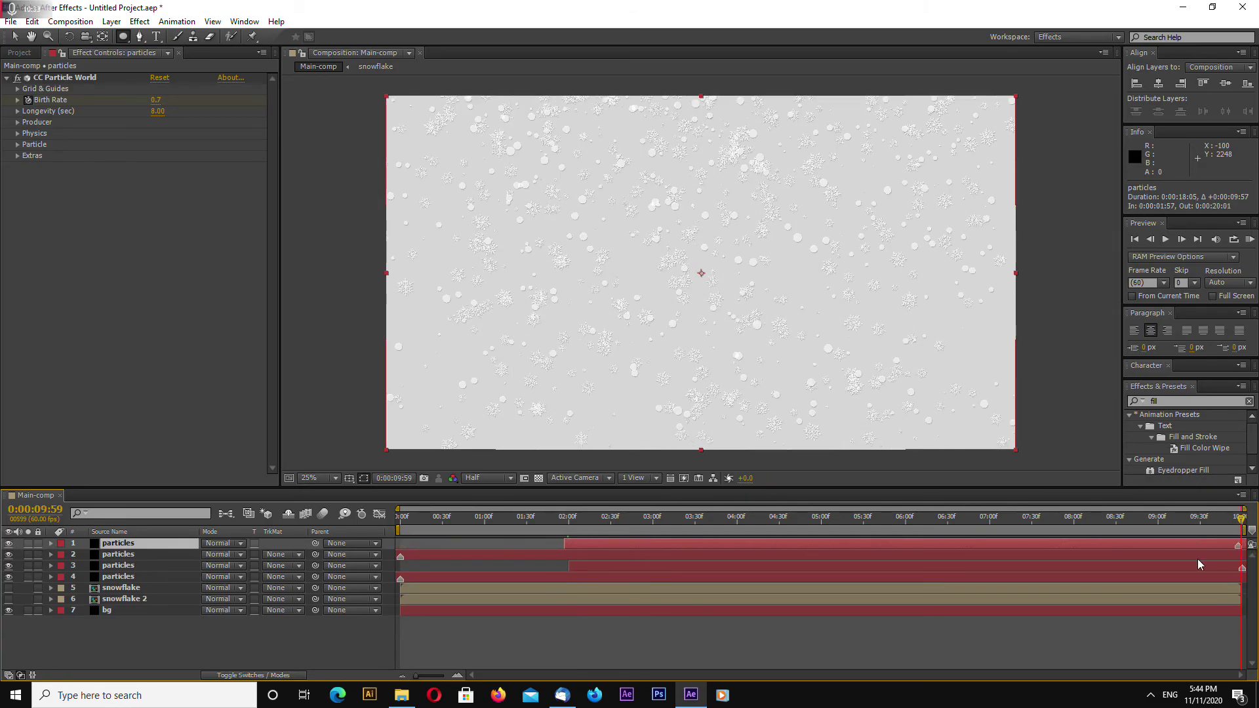
key("equal")
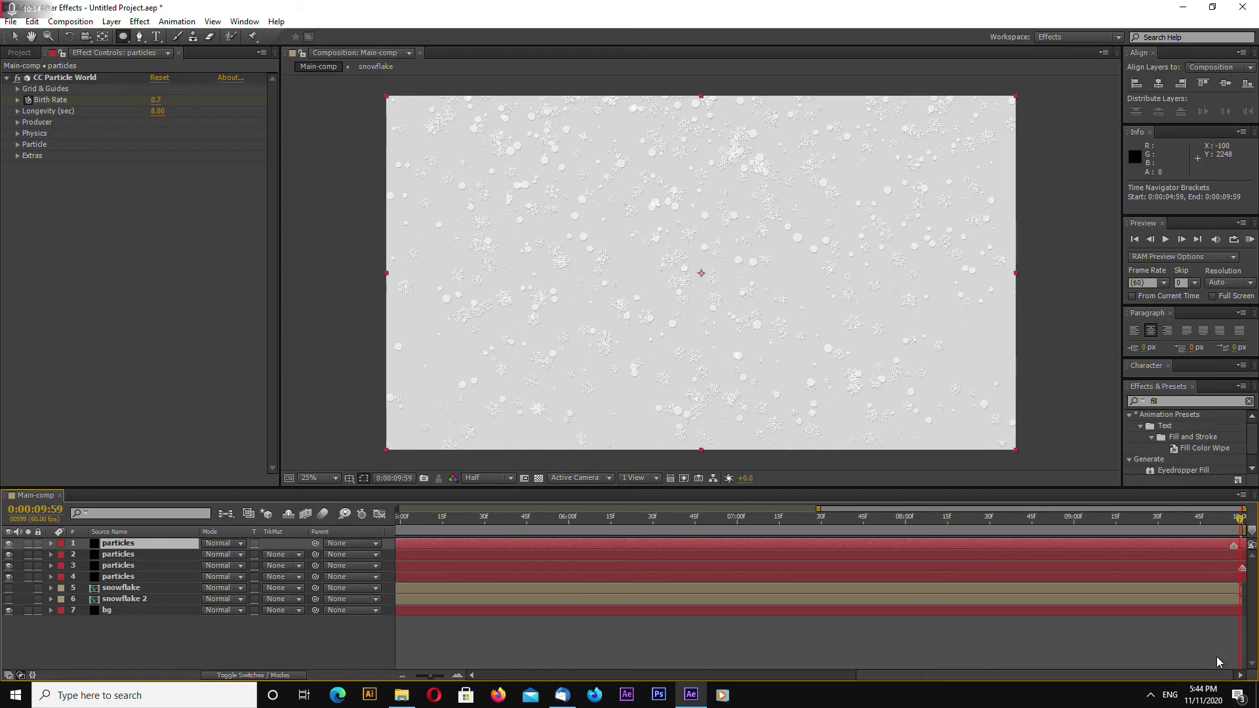
left_click_drag(1202, 545, 1210, 544)
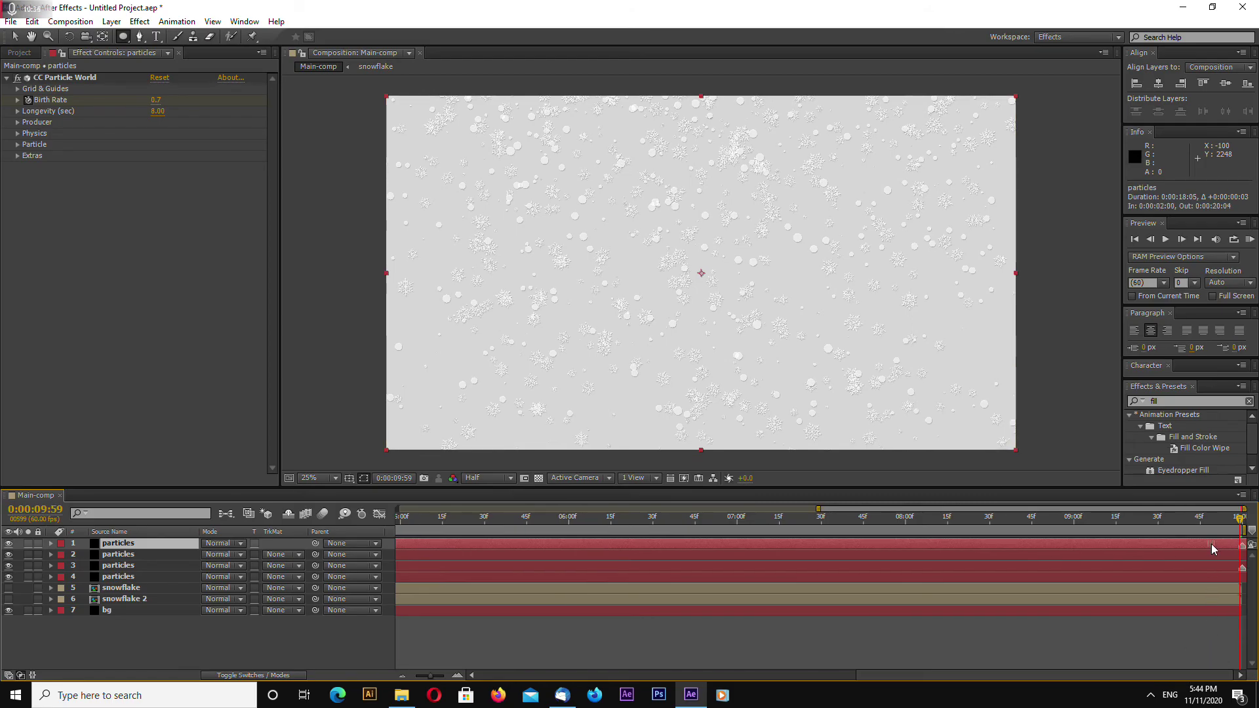
key("minus")
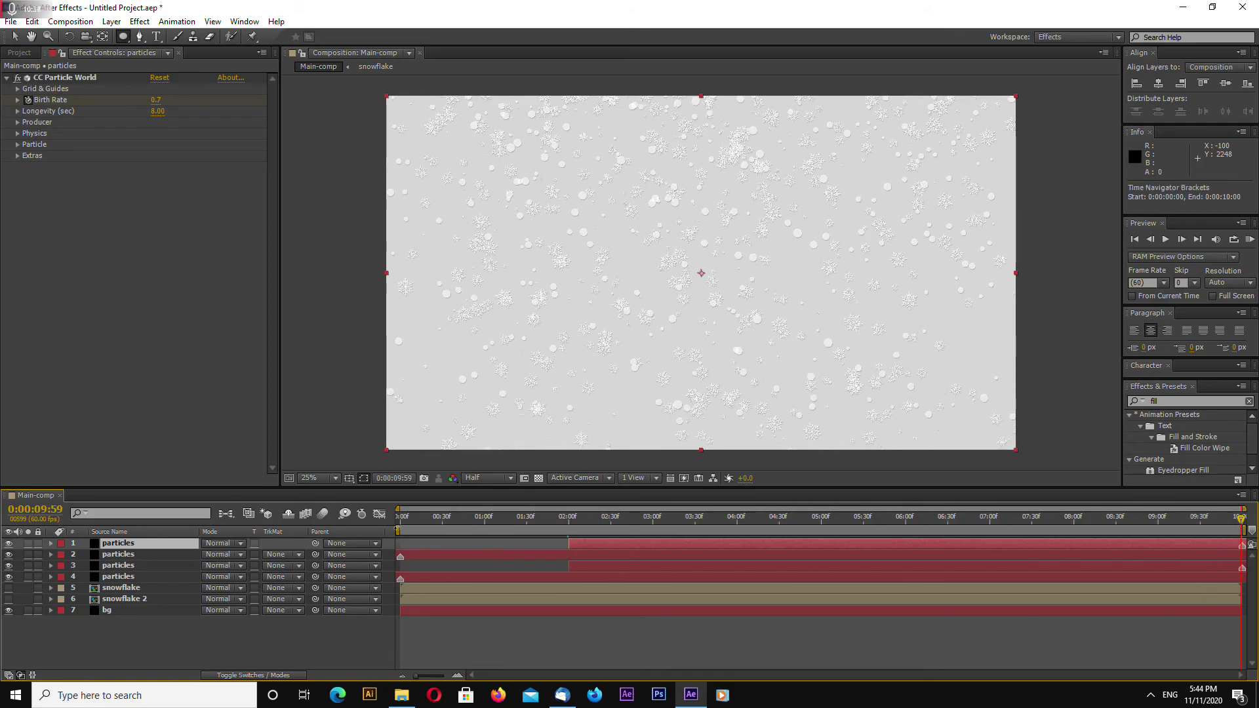
key("Home")
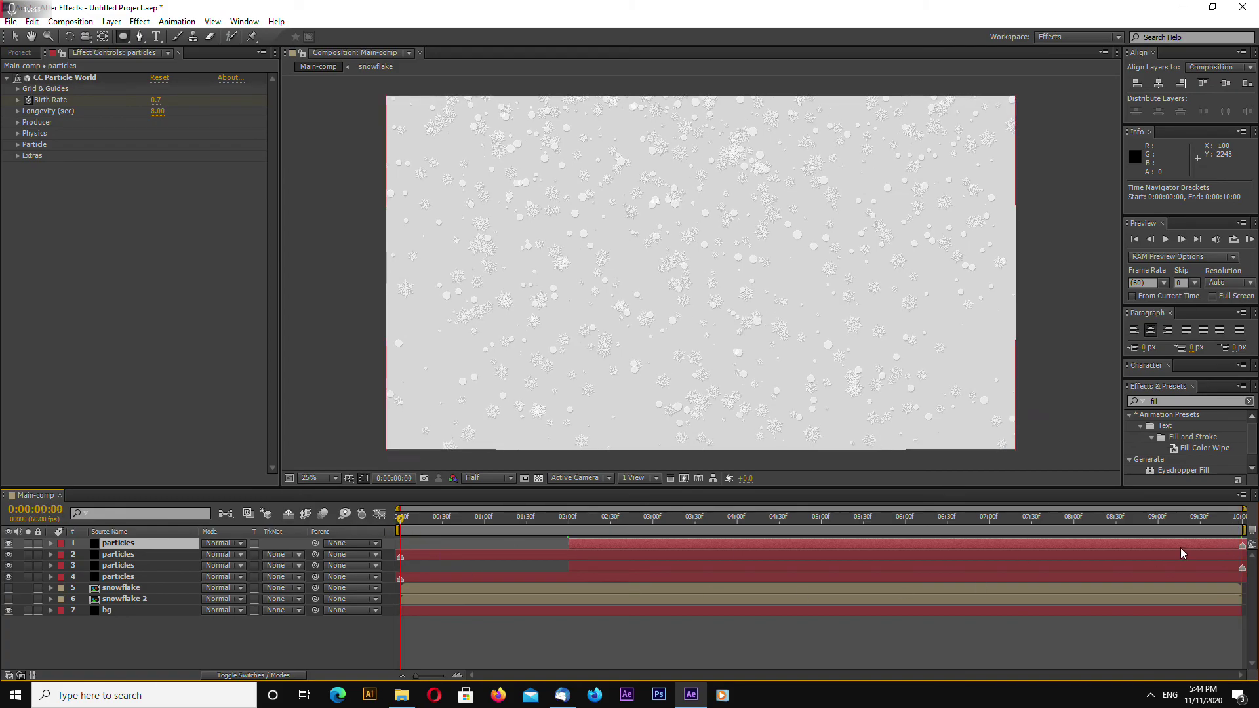
key("End")
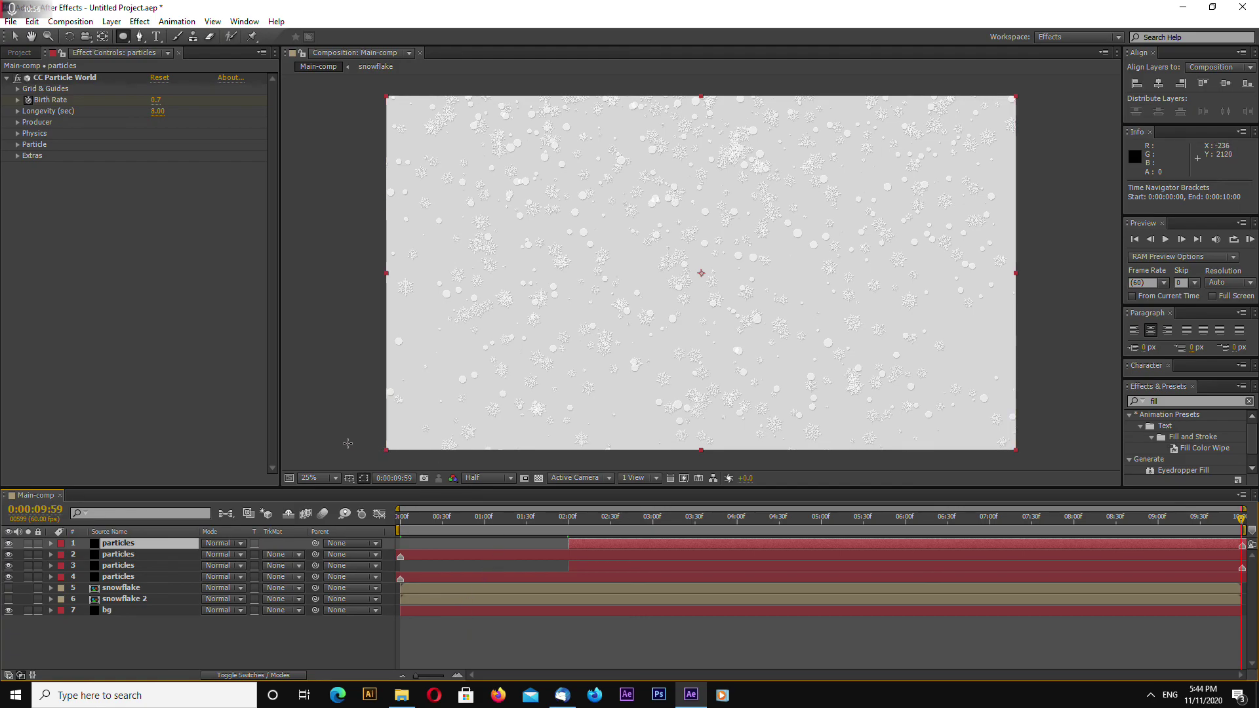
left_click(15, 37)
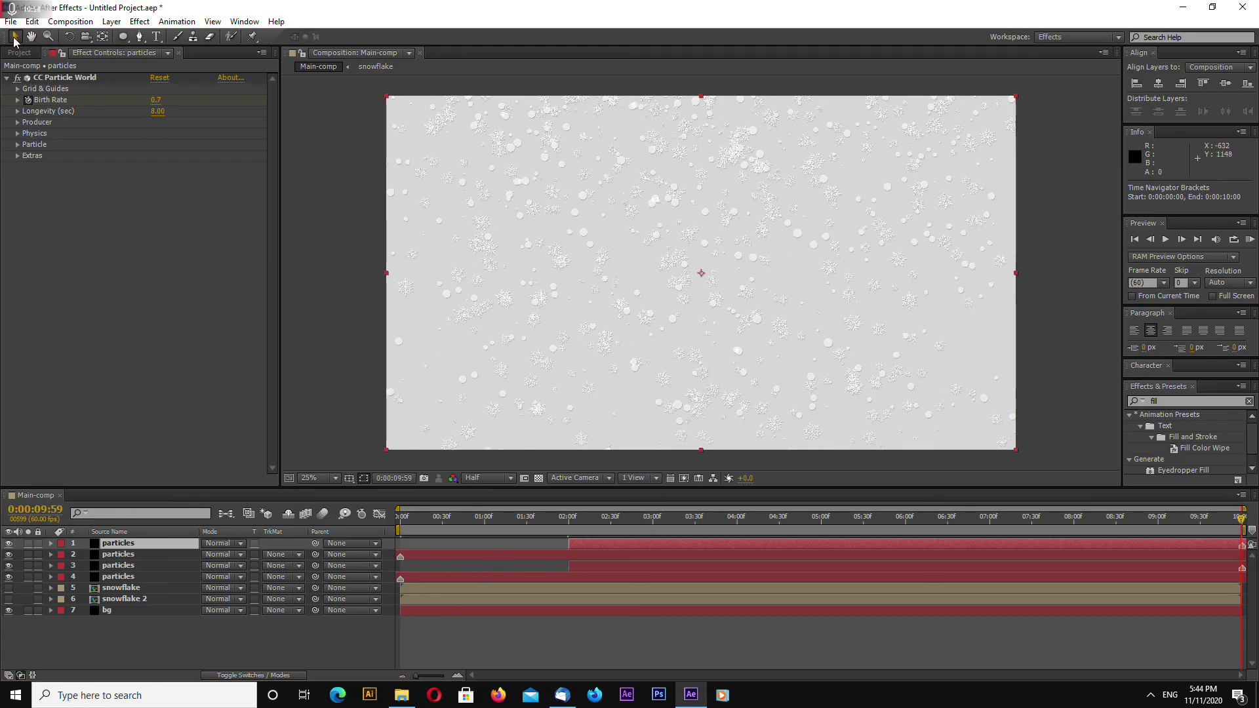